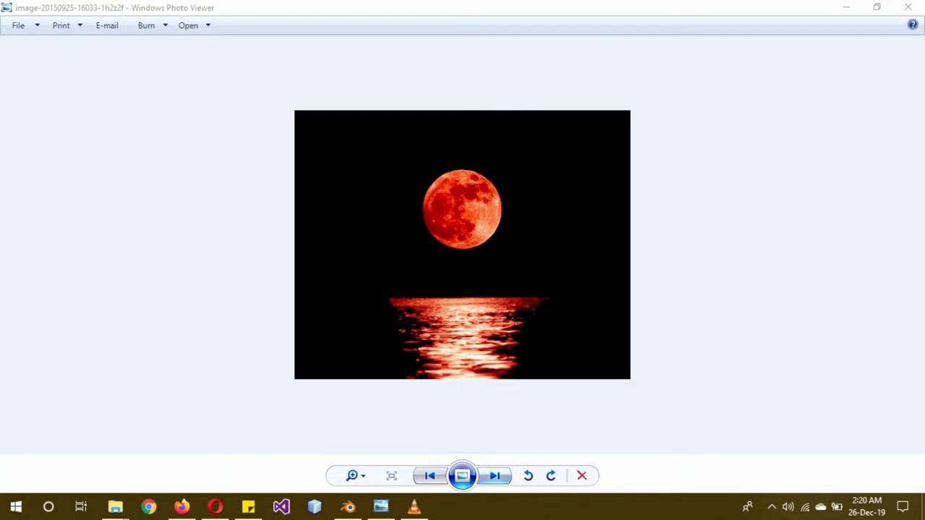
- Step through the red-moon reference photos to the pencils image, then bring up the animation video
key("Right")
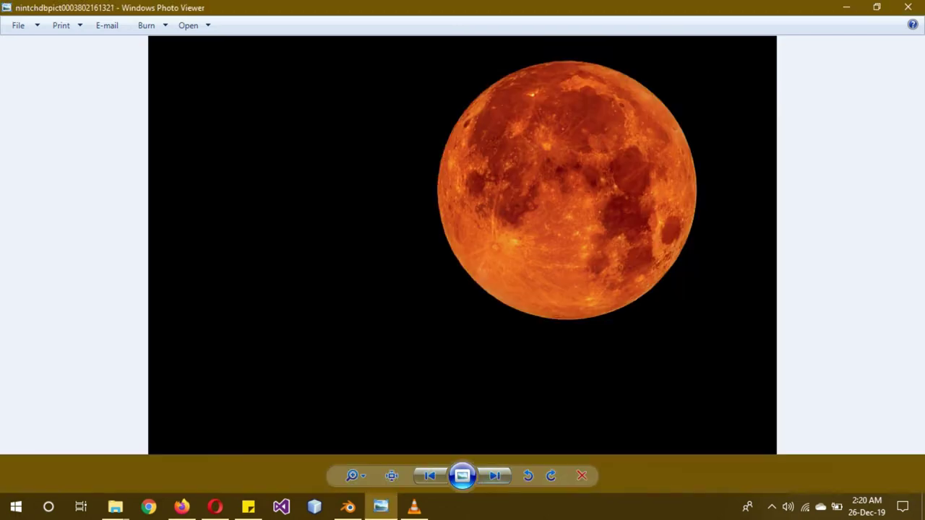
key("Right")
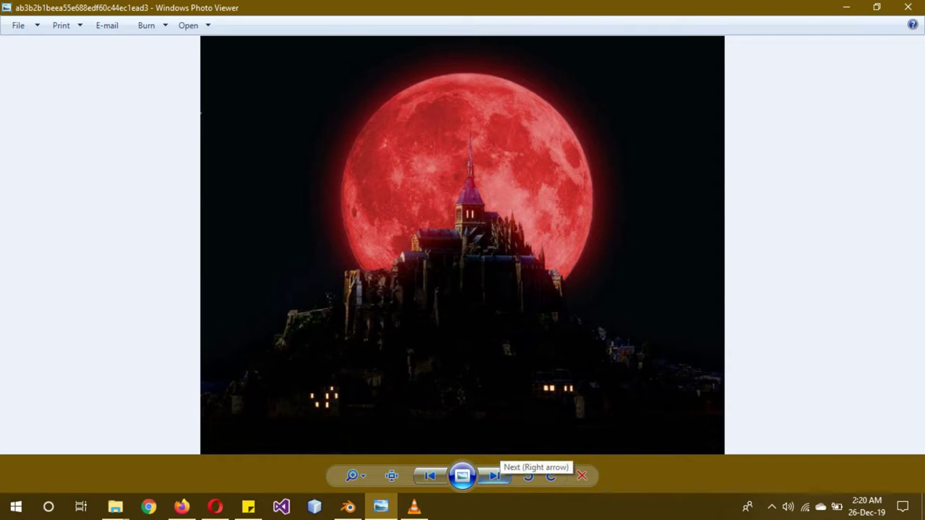
left_click(494, 475)
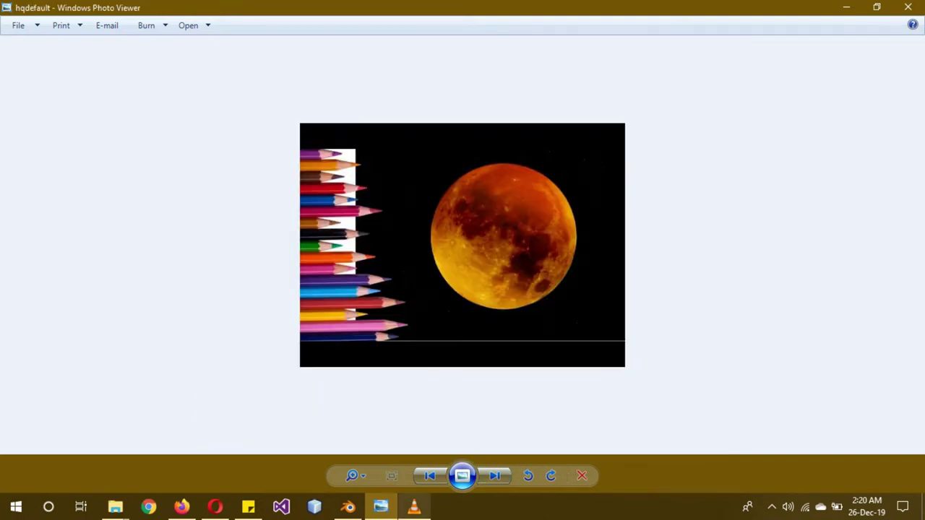
left_click(414, 506)
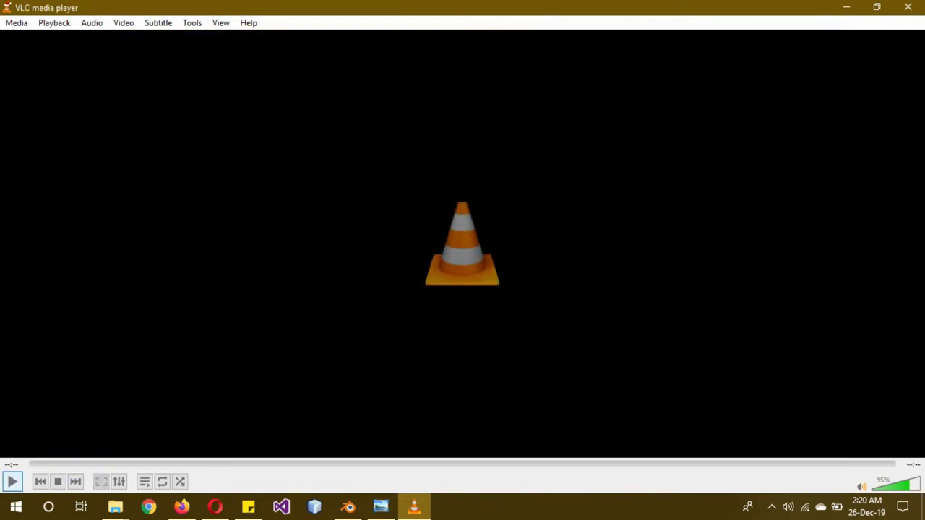
- Replay the three-moon blood moon animation clip, then minimize VLC
left_click(12, 481)
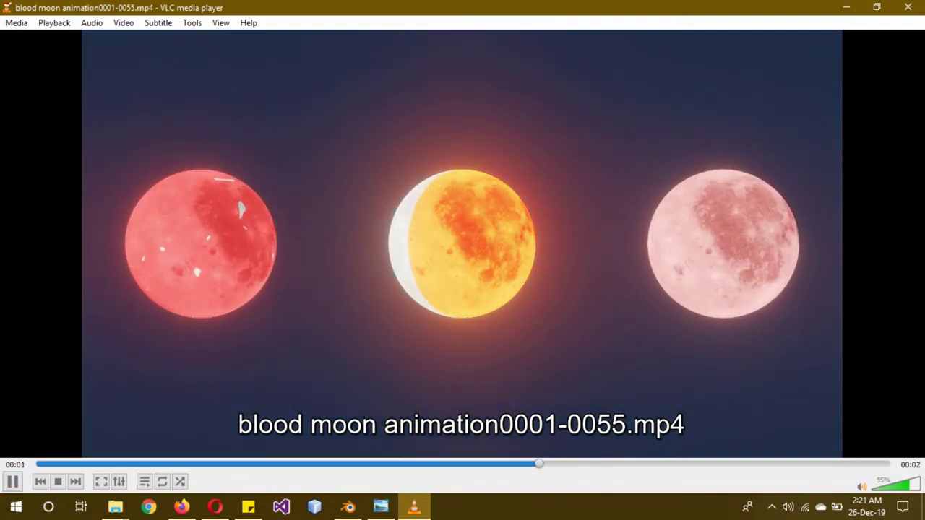
left_click(846, 8)
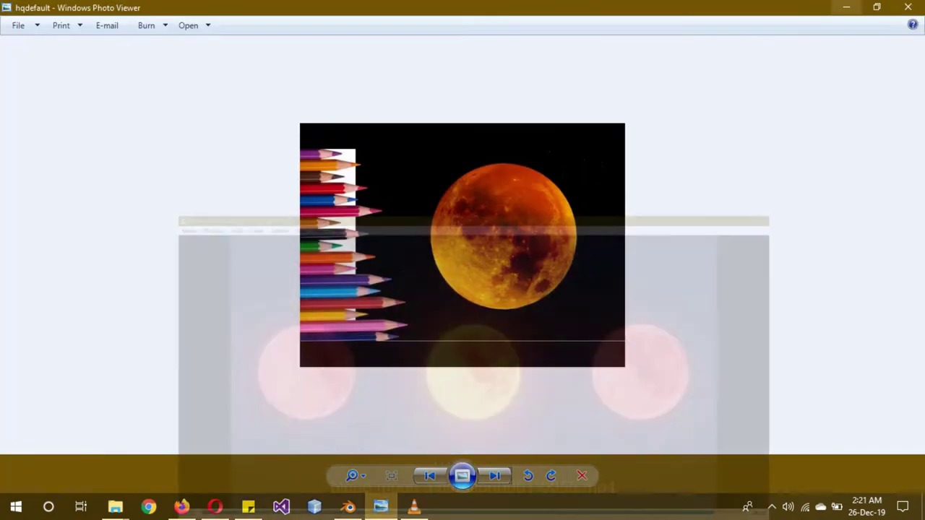
- Go to the NASA CGI Moon Kit page and check the colour map download sizes
left_click(182, 506)
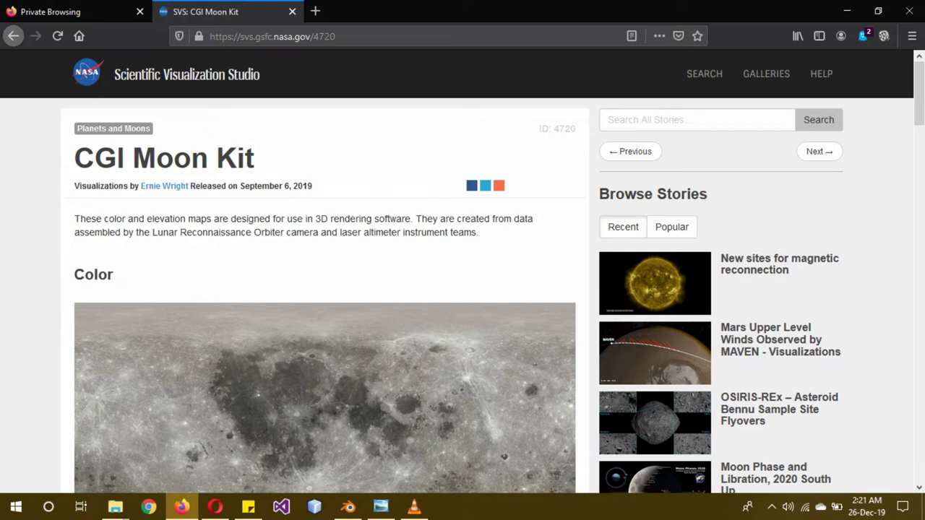
scroll(527, 297, "down", 4)
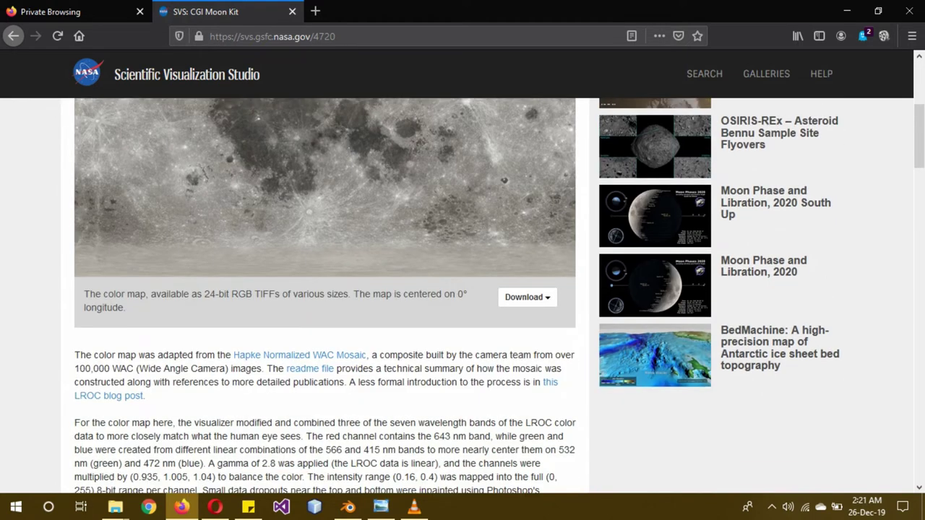
left_click(527, 297)
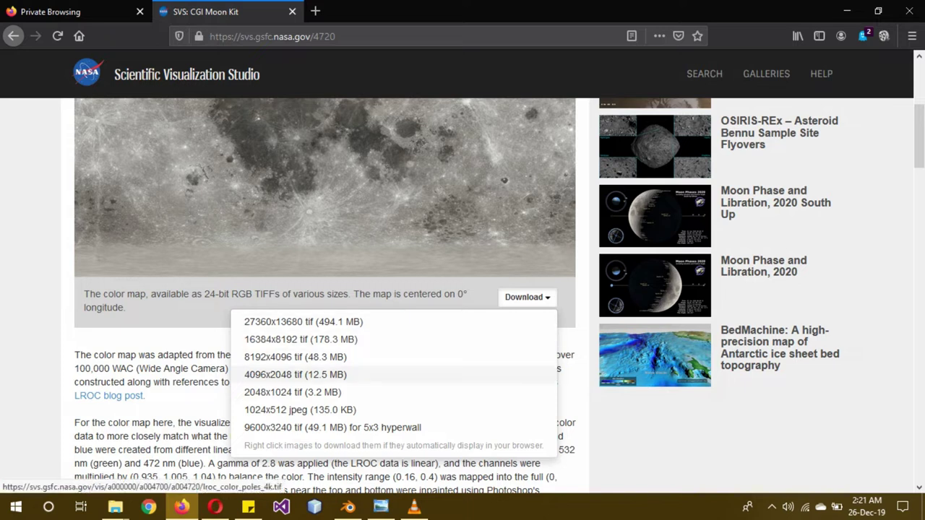
key("Escape")
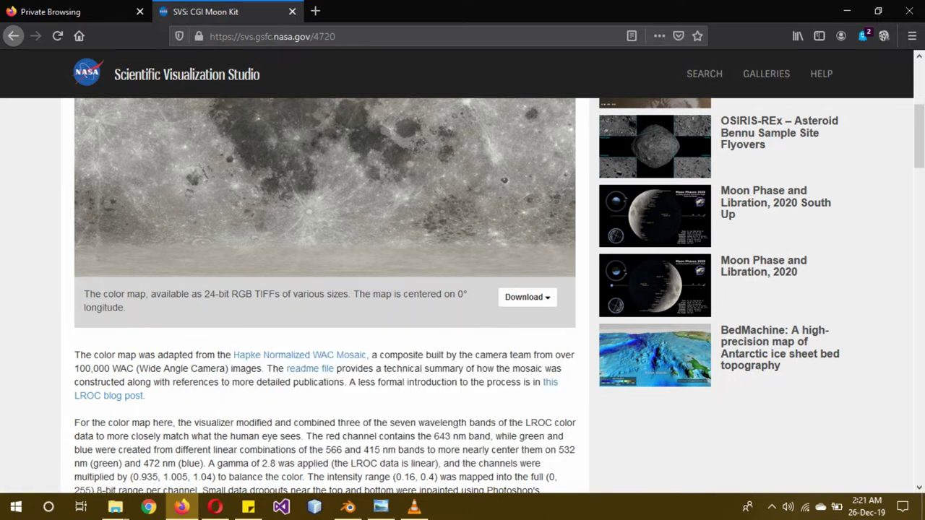
- Review the displacement map download options, then return to the moon photo and animation windows
scroll(324, 296, "down", 3)
scroll(324, 296, "down", 3)
scroll(324, 296, "down", 2)
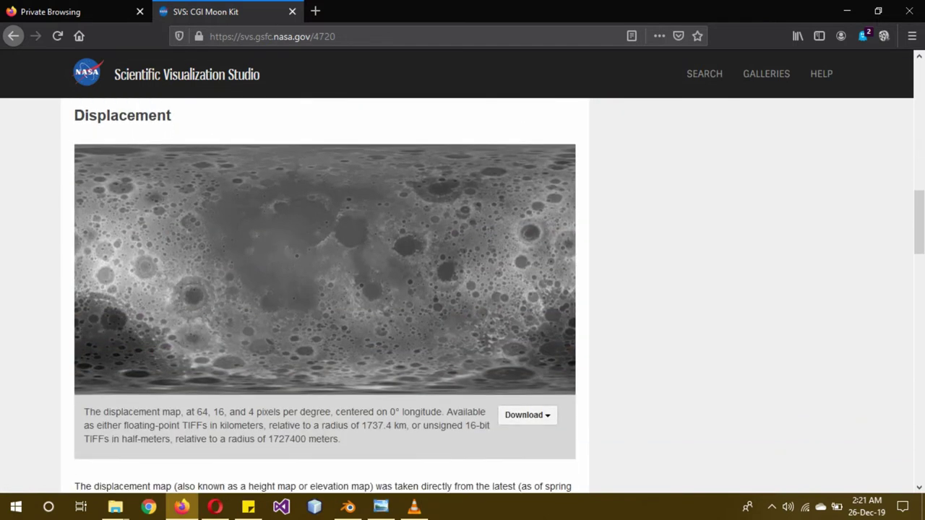
left_click(527, 415)
scroll(527, 414, "down", 3)
key("Escape")
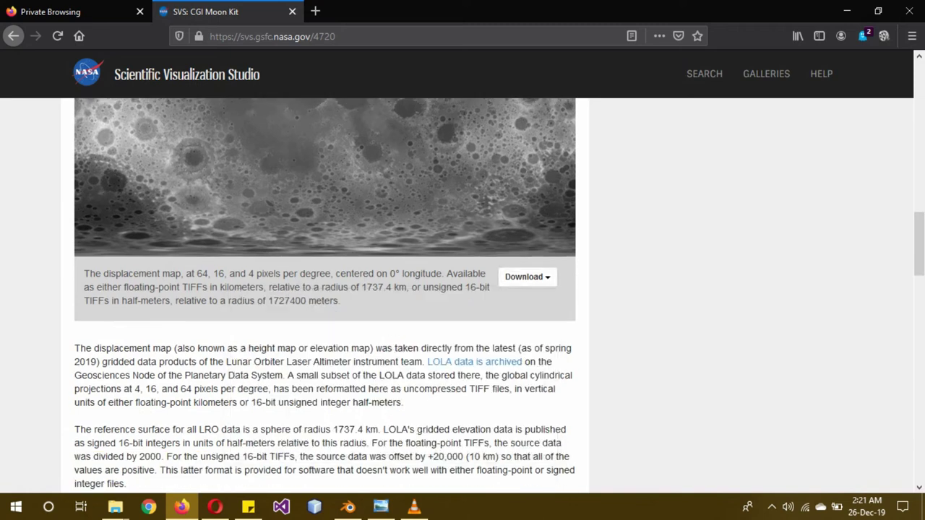
left_click(381, 506)
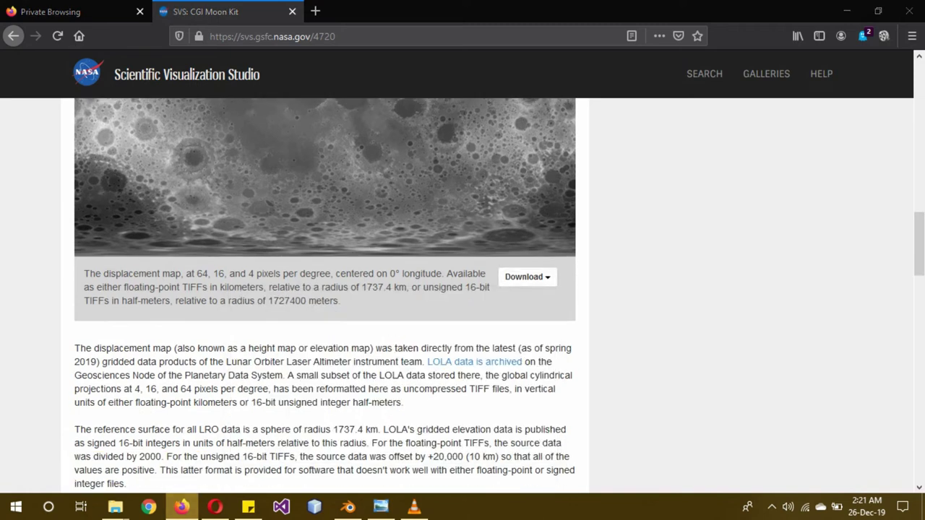
left_click(414, 506)
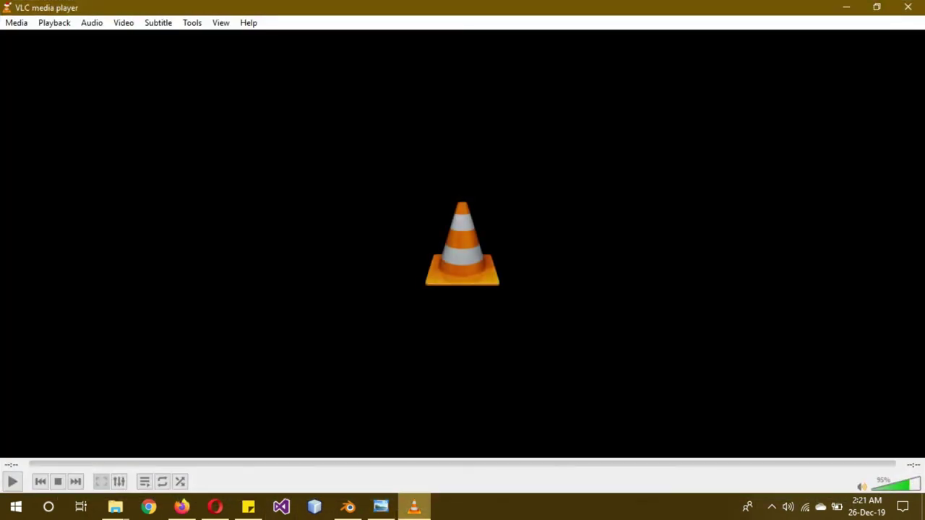
- In Blender, delete the default cube, add a UV sphere and view it from the top
left_click(381, 505)
left_click(349, 506)
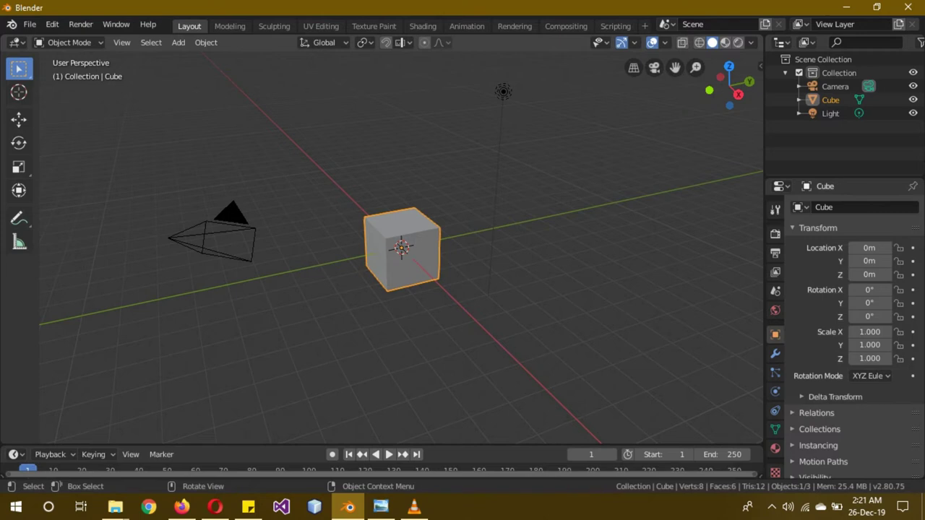
key("Delete")
key("shift+a")
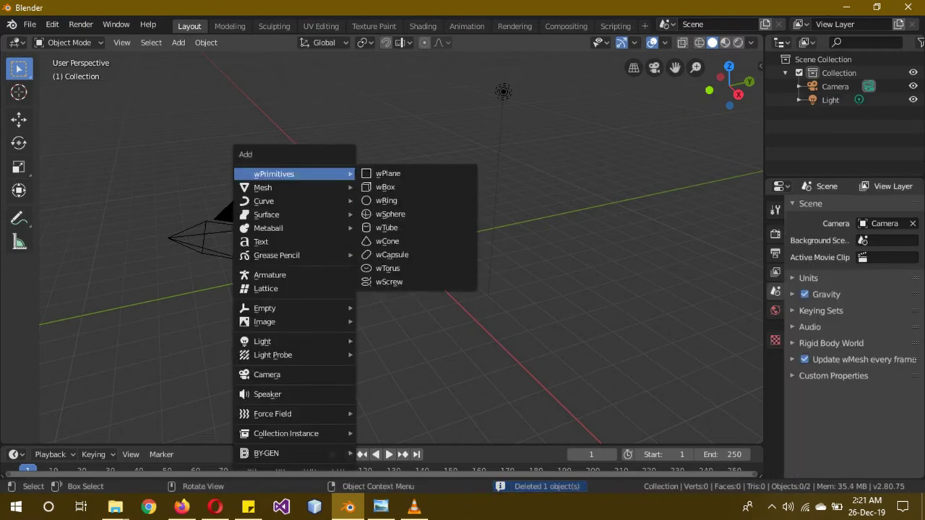
left_click(390, 228)
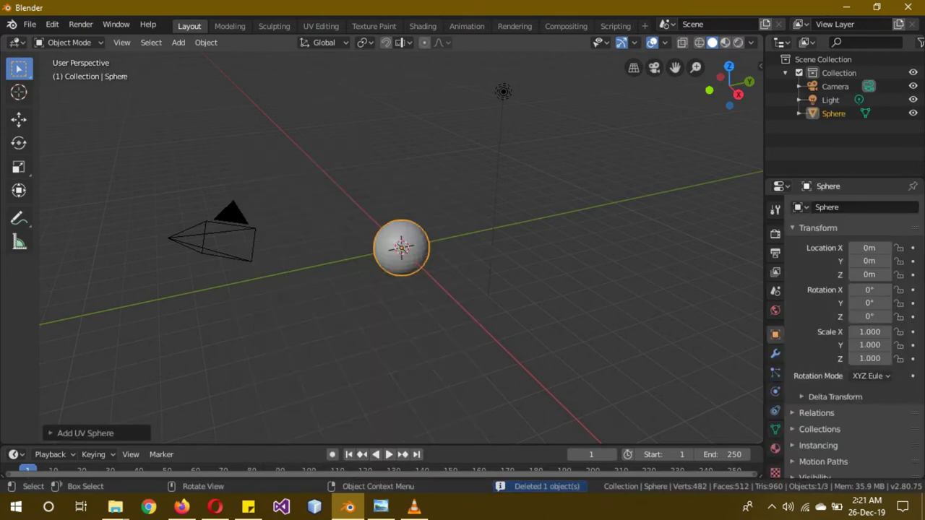
key("KP_7")
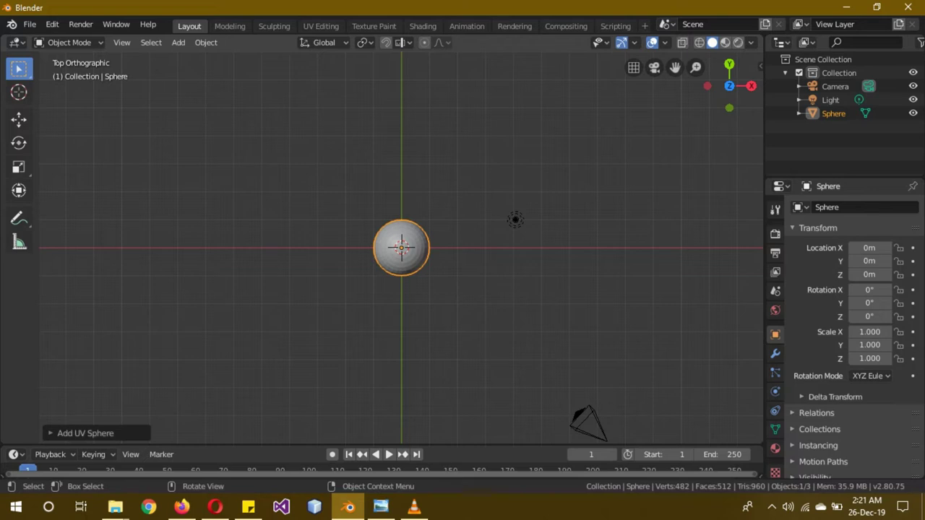
- Mark a seam along one meridian of the sphere from pole to rim
key("Tab")
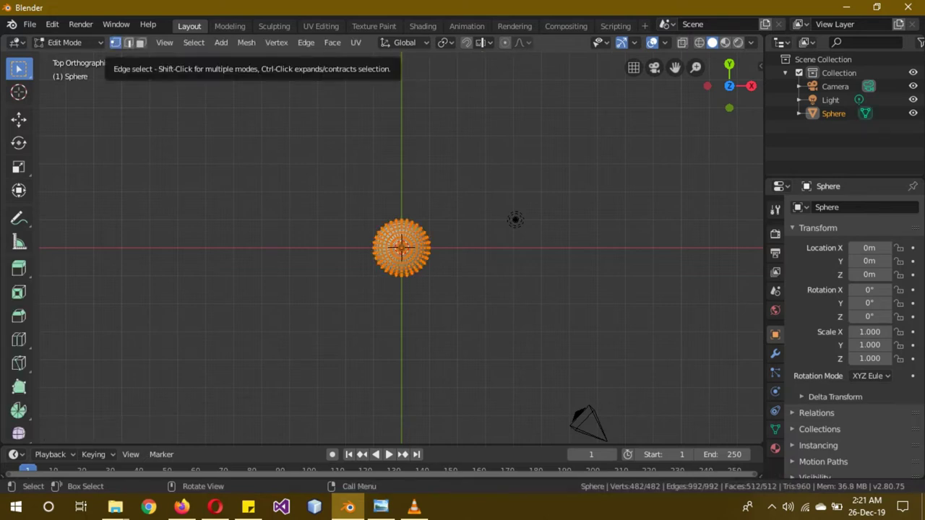
left_click(129, 42)
key("KP_Decimal")
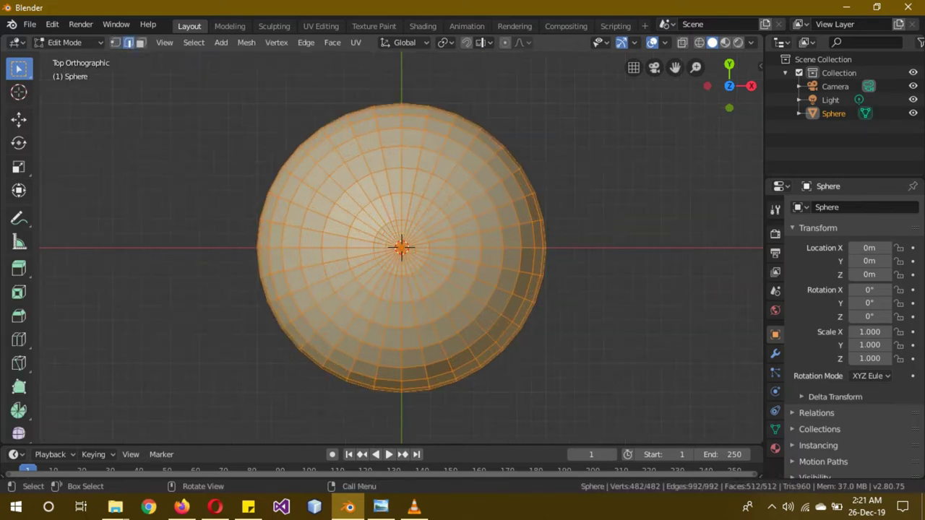
left_click(402, 247)
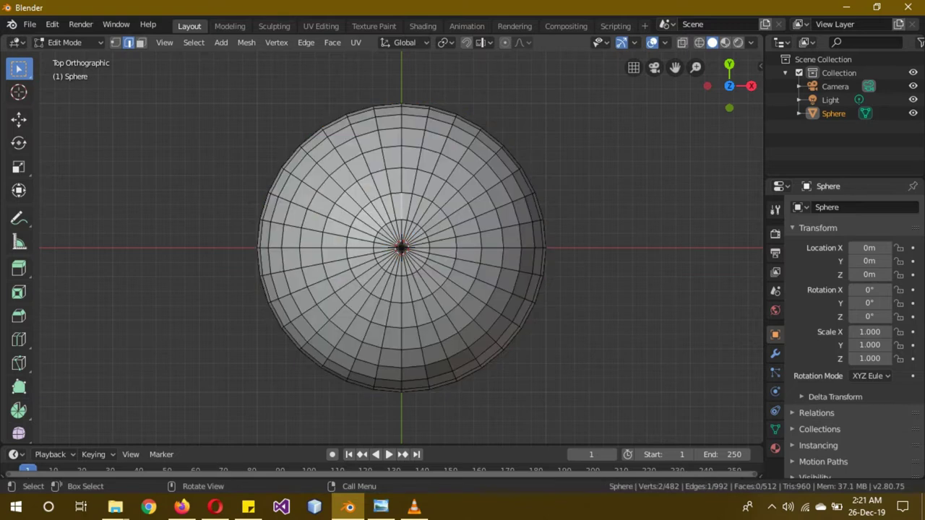
left_click(402, 239, "alt")
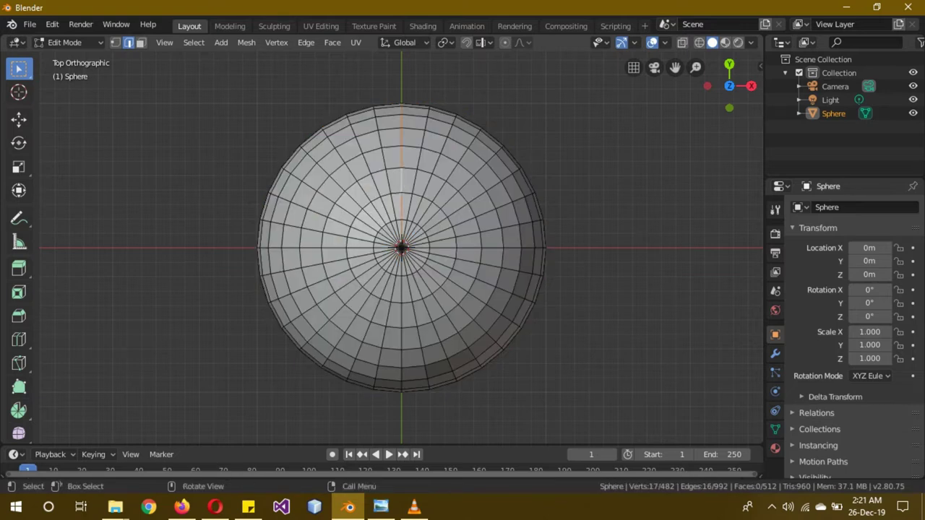
right_click(506, 110)
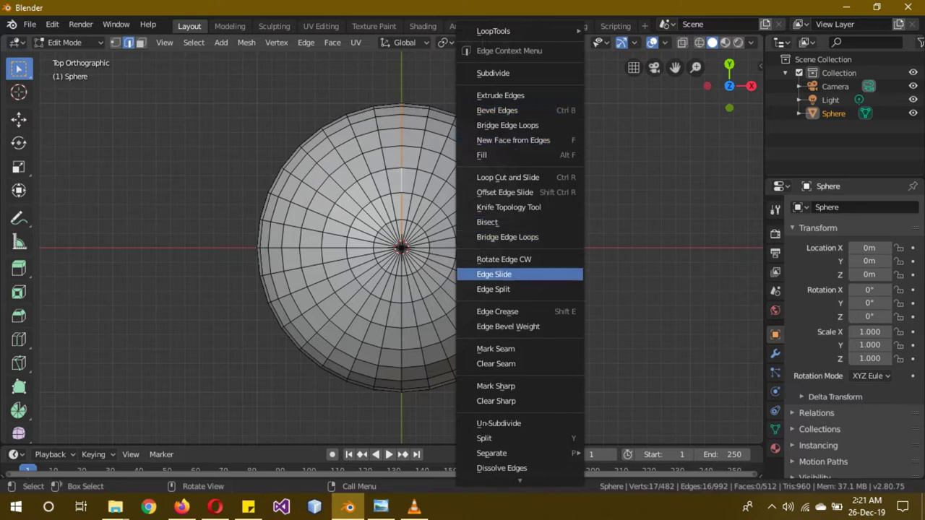
left_click(495, 348)
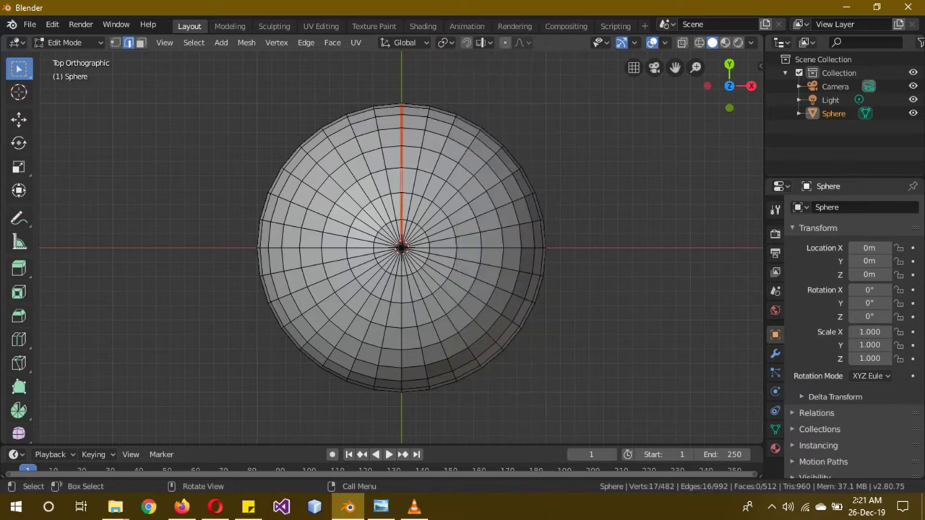
key("Tab")
- Apply a Subdivision Surface modifier to the sphere and shade it smooth
mouse_move(402, 247)
middle_mouse_down()
mouse_move(401, 203)
mouse_move(434, 188)
middle_mouse_up()
scroll(401, 247, "down", 3)
left_click(775, 354)
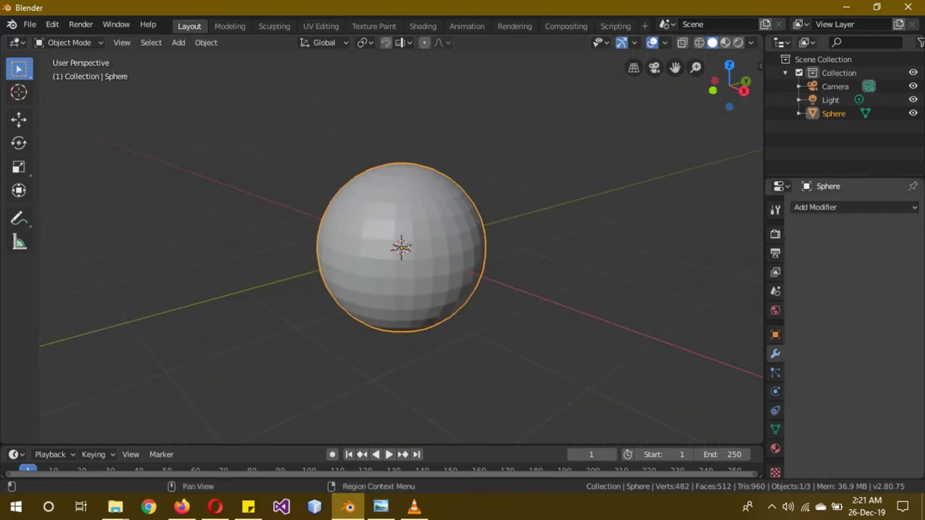
left_click(853, 207)
left_click(665, 432)
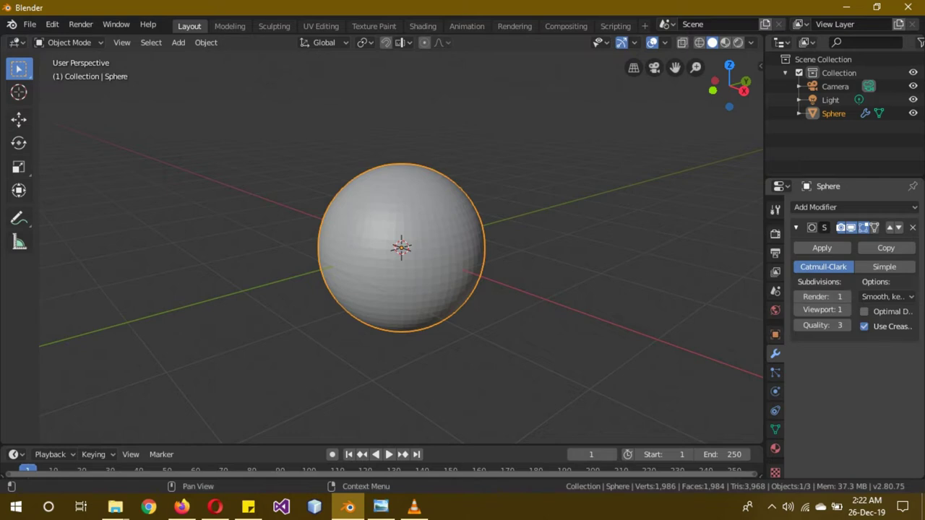
left_click(912, 227)
right_click(462, 147)
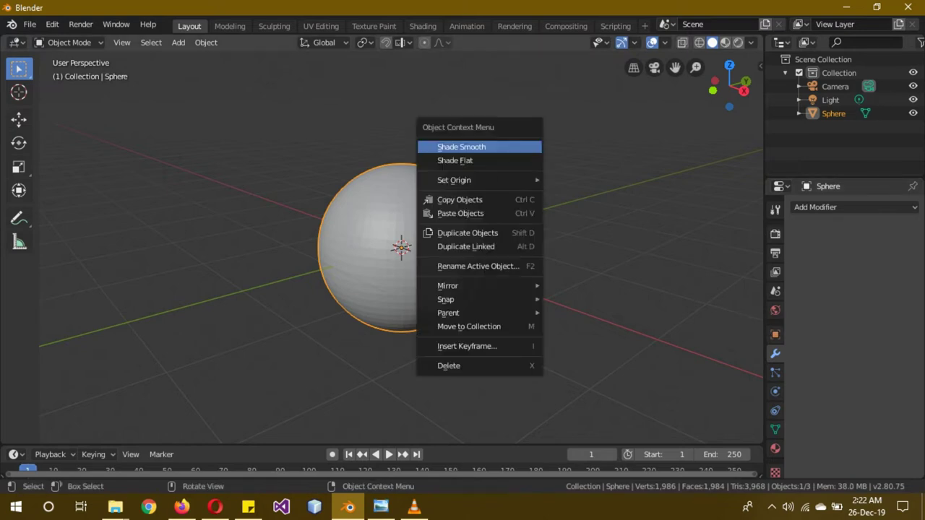
left_click(463, 146)
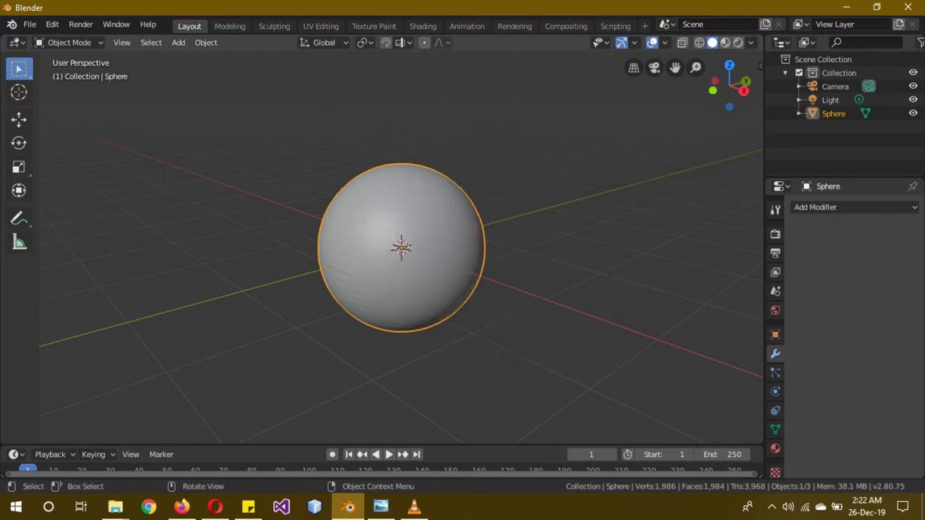
- Assign a material to the sphere and name it 'simple moon'
left_click(774, 448)
left_click(798, 264)
left_click(681, 285)
double_click(823, 210)
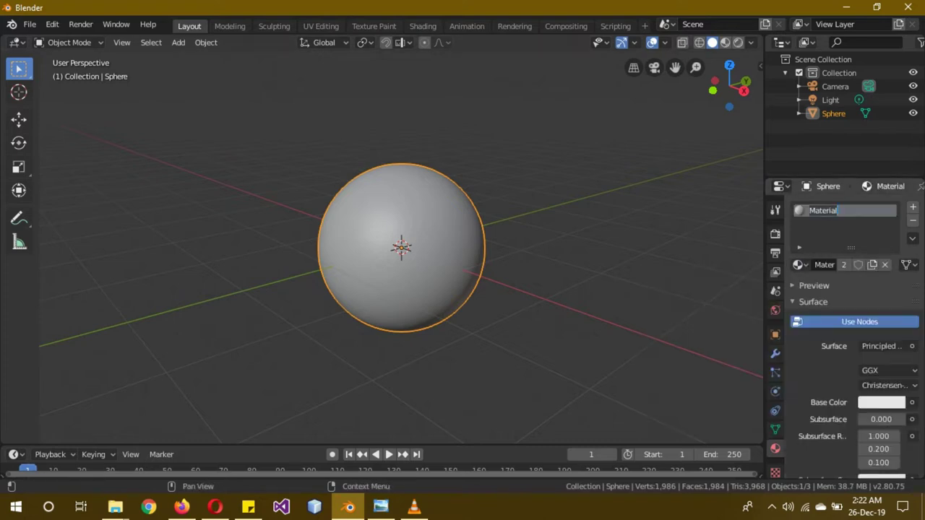
type("simple moon")
key("Return")
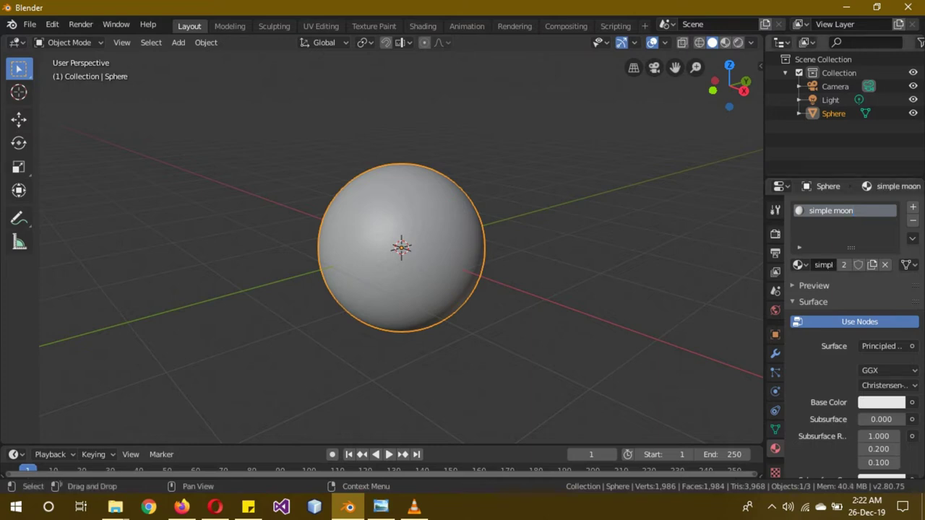
- Switch the material surface to an Emission shader with strength 7
left_click(885, 346)
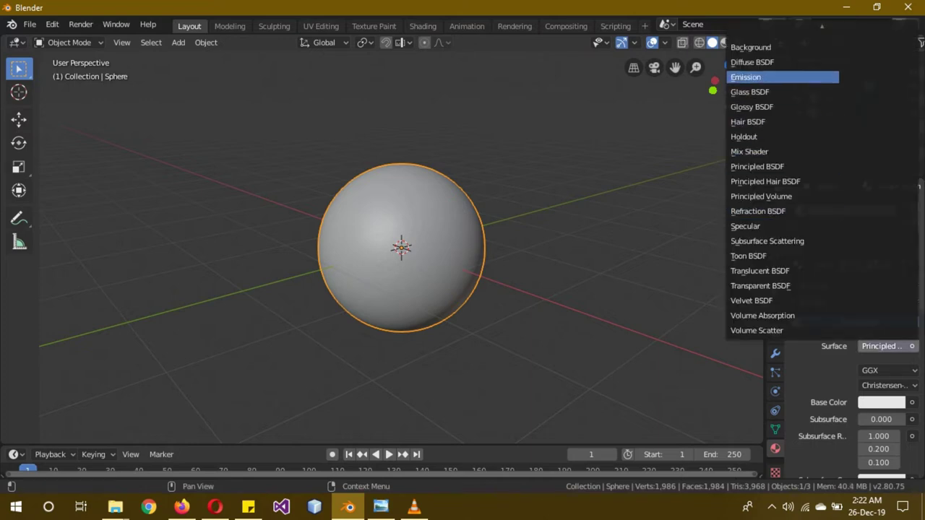
left_click(745, 77)
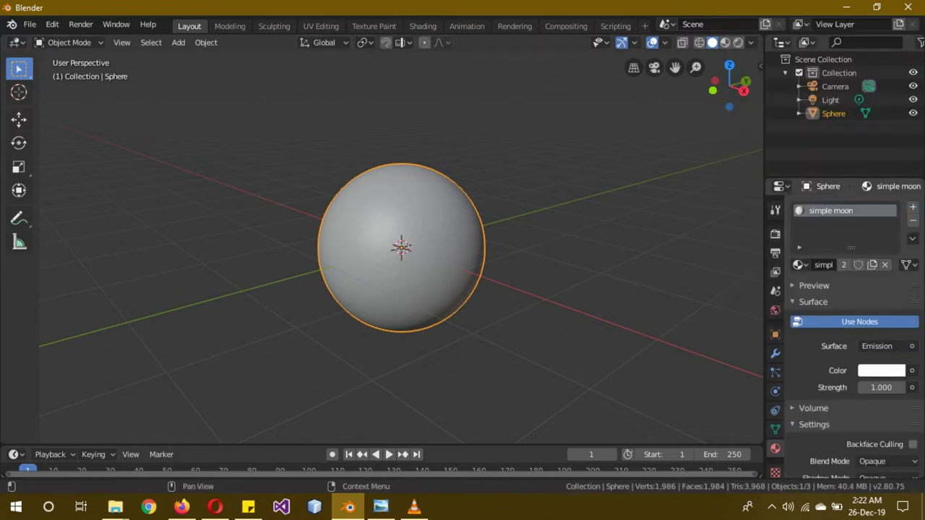
left_click(774, 233)
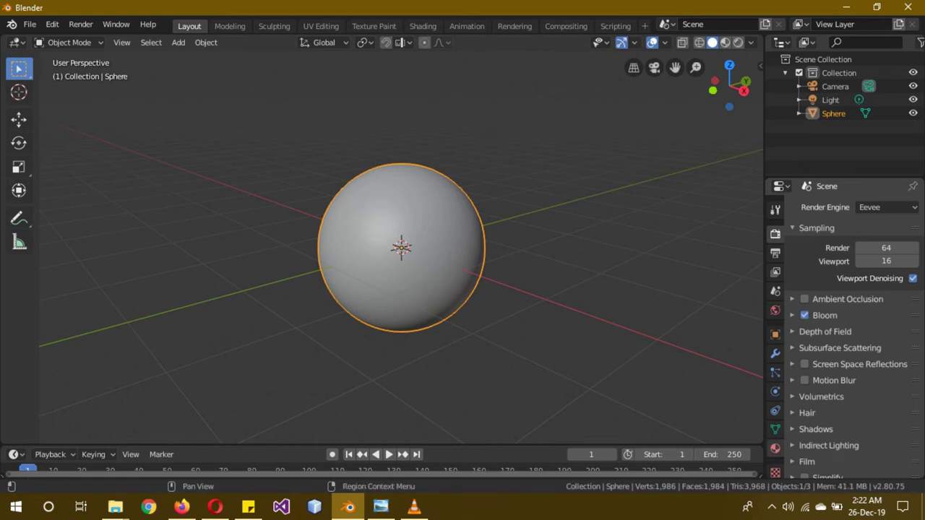
left_click(774, 448)
left_click(880, 388)
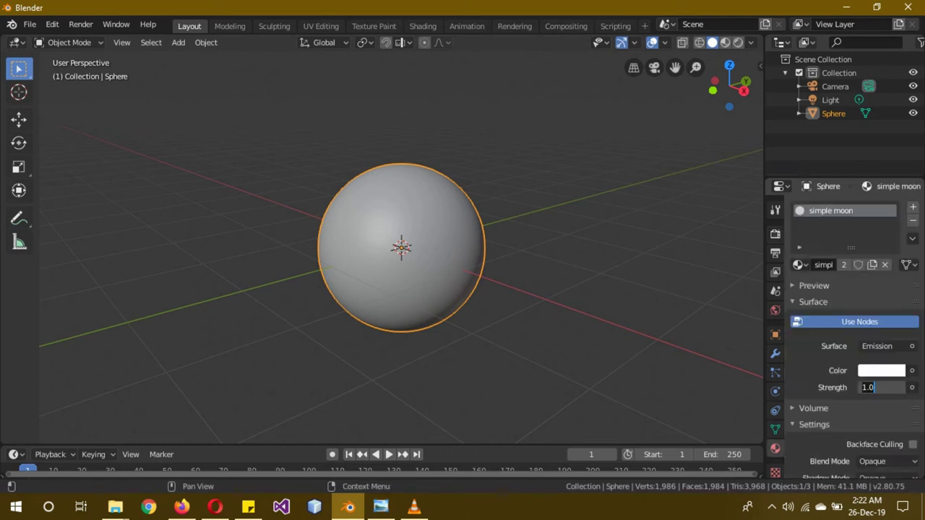
type("7")
key("Return")
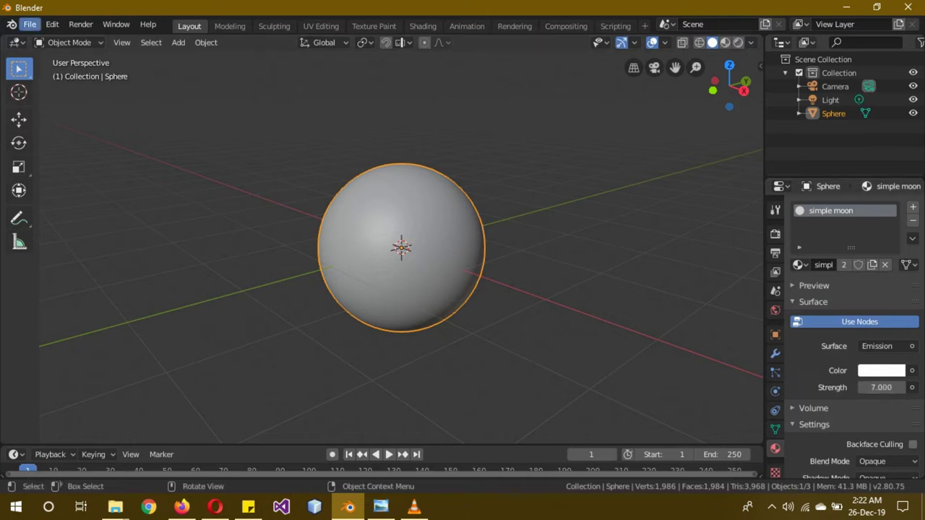
left_click(14, 42)
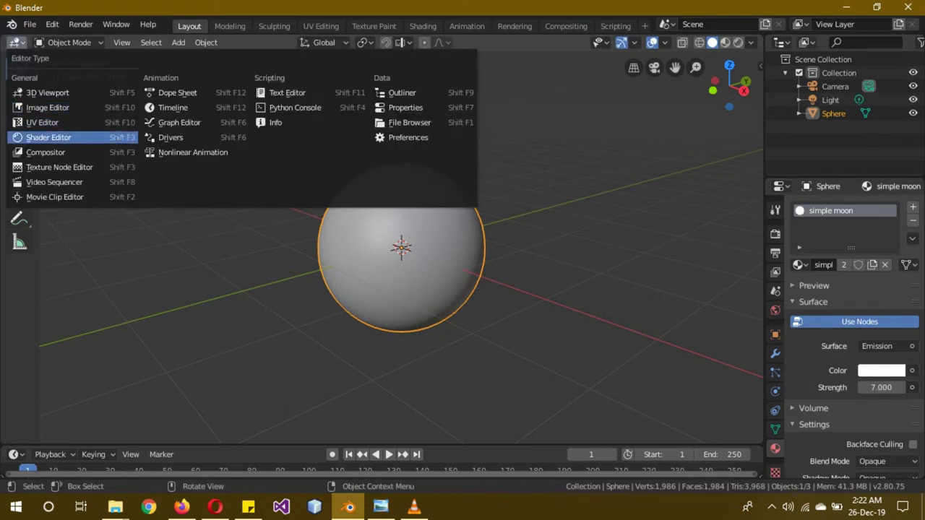
- Turn the main view into the Shader Editor and shift the existing nodes right to make room
left_click(48, 138)
key("n")
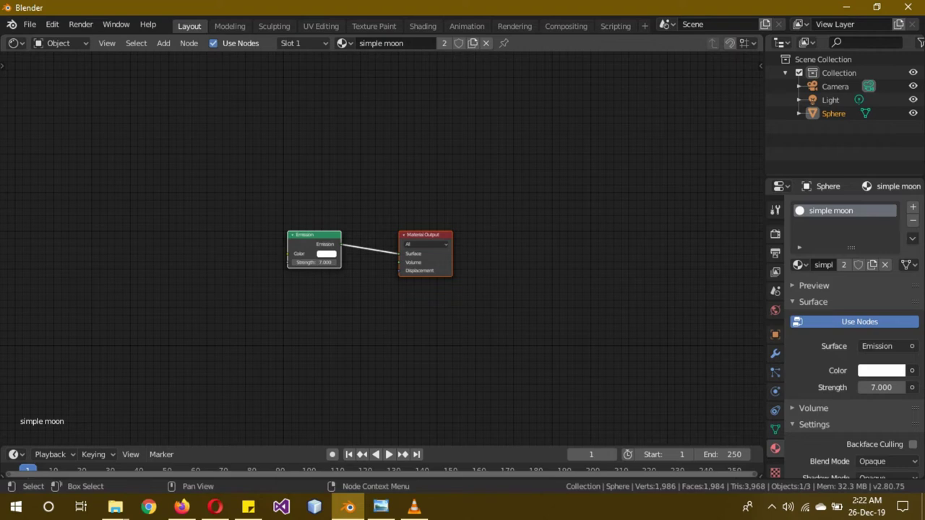
scroll(364, 256, "up", 2)
key("g")
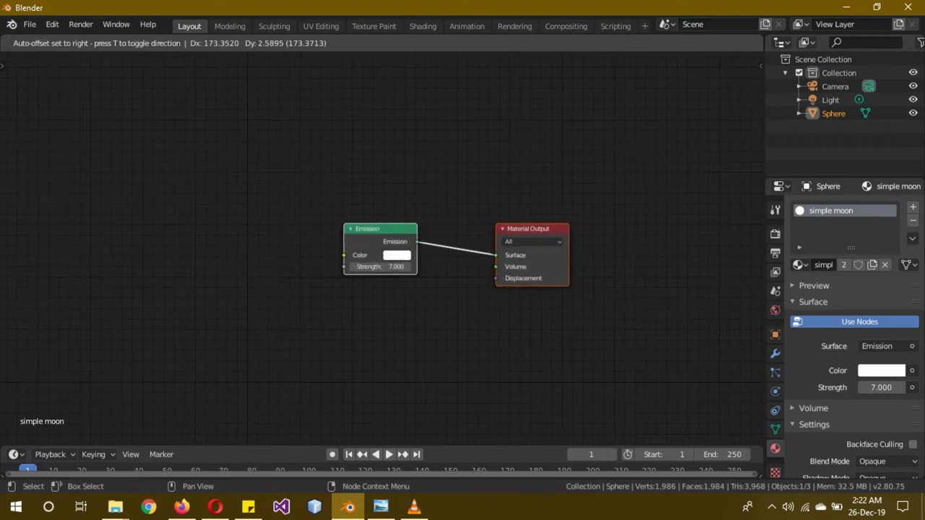
key("Return")
- Add Image Texture, Mapping and Texture Coordinate nodes left of the Emission shader
key("shift+a")
type("i")
type("imag")
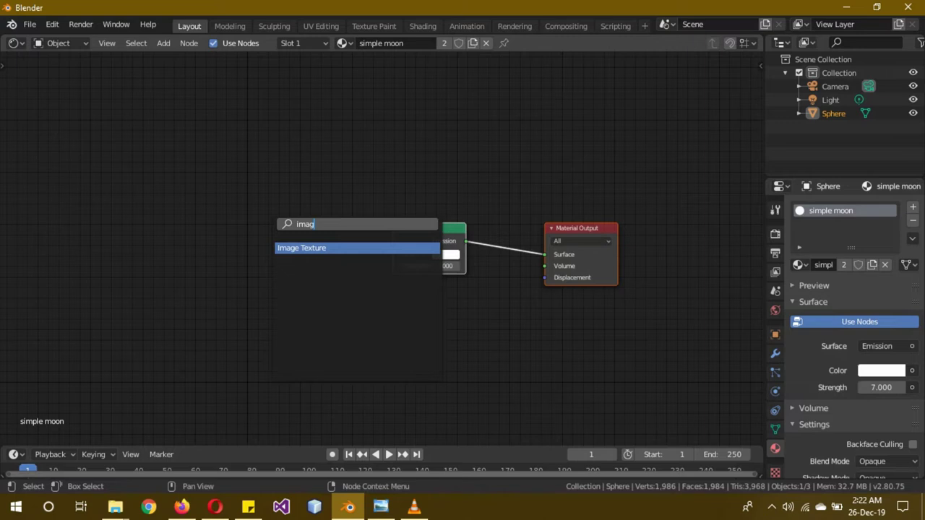
key("Return")
key("Return")
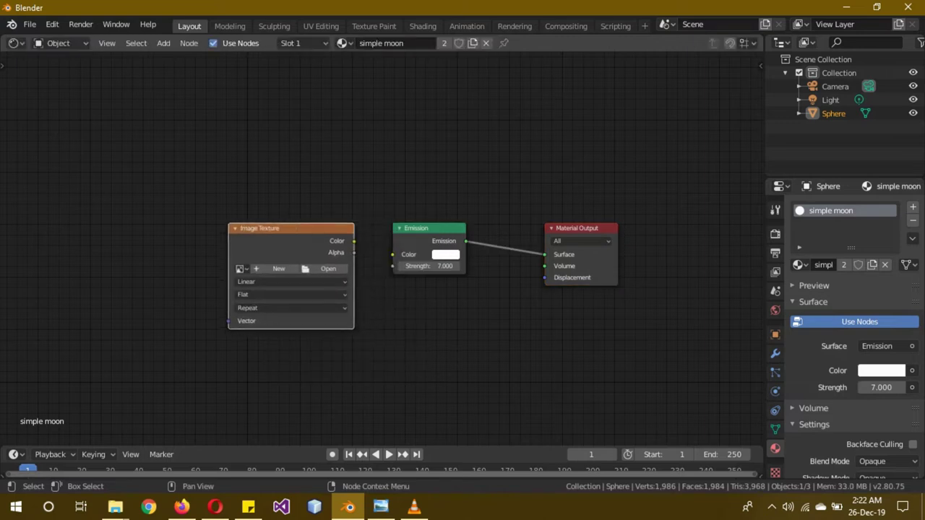
key("shift+a")
type("i")
type("mapp")
key("Return")
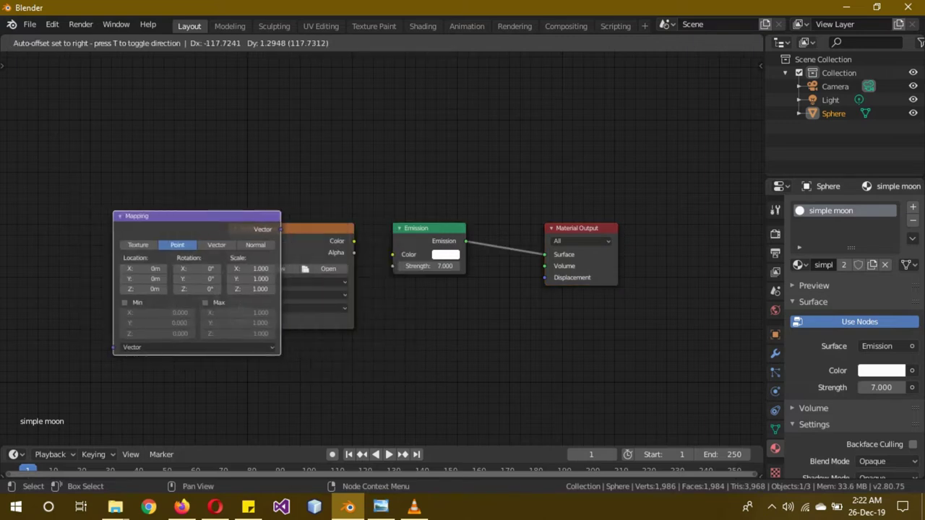
key("Return")
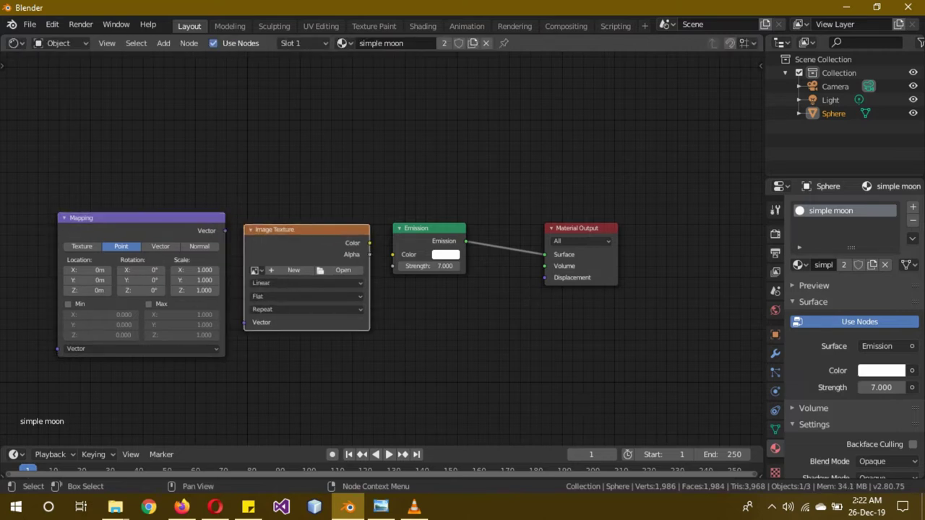
key("shift+a")
type("i")
type("text")
key("Return")
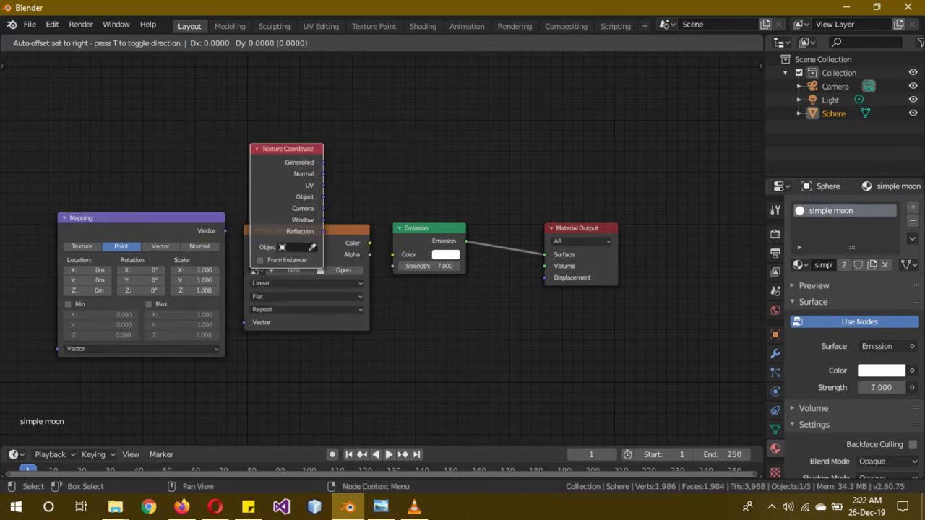
key("Return")
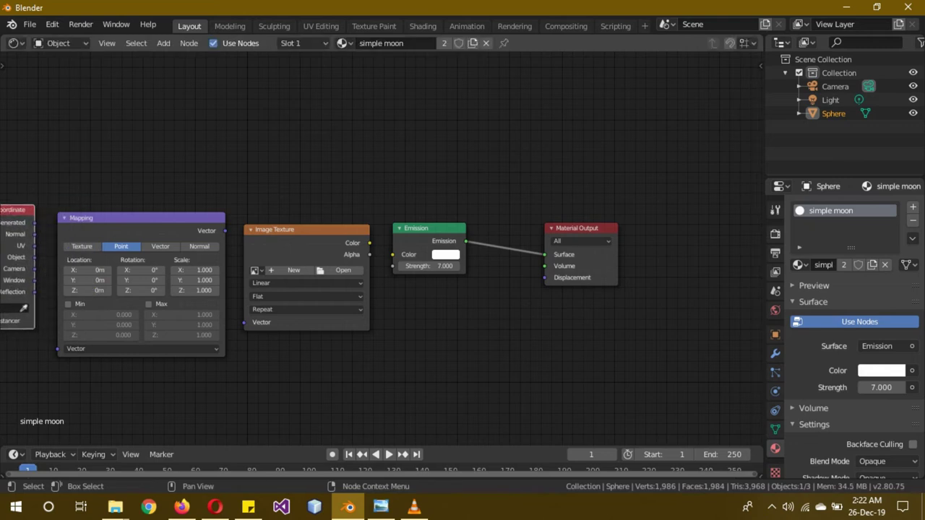
key("Home")
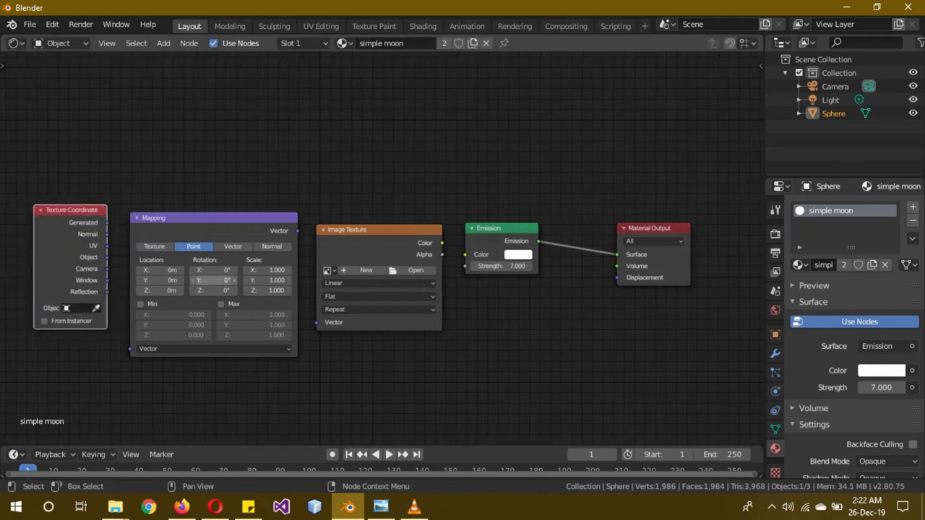
- Link Texture Coordinate Object through Mapping into Image Texture Vector, and its Color into Emission
left_click_drag(107, 257, 130, 348)
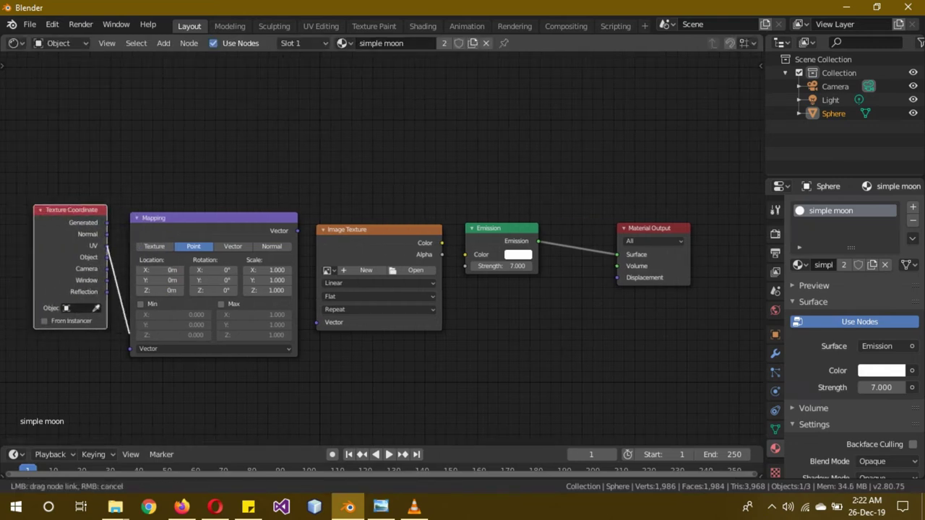
left_click_drag(298, 230, 311, 289)
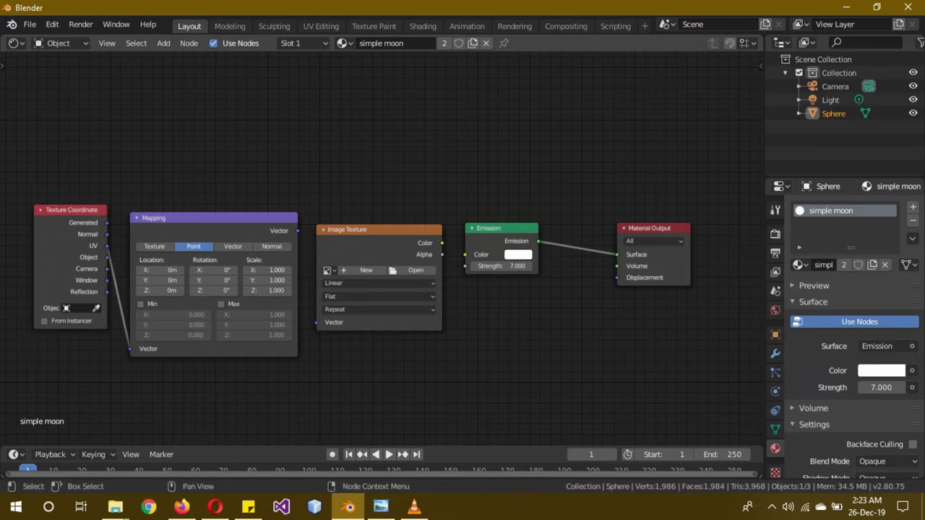
left_click_drag(297, 230, 317, 322)
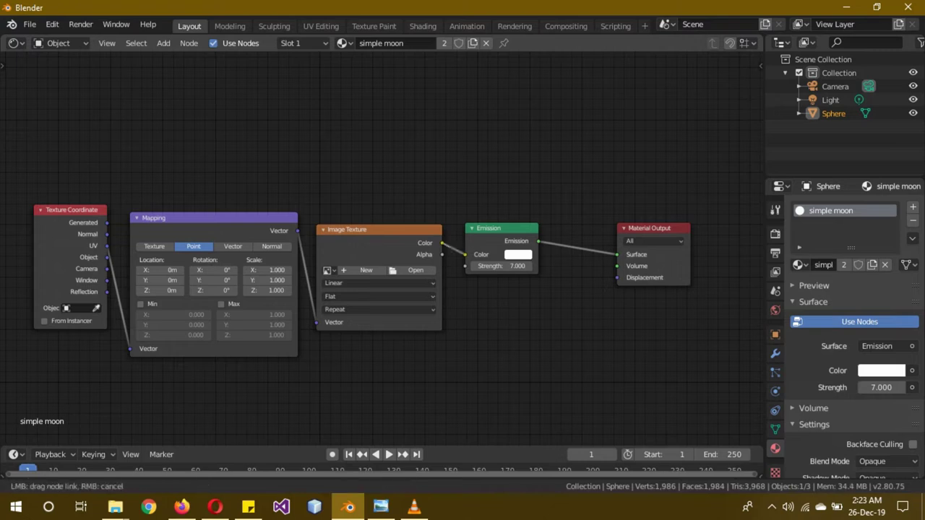
left_click_drag(441, 243, 465, 254)
- Load lroc_color_poles_4k.tif from E:\Blender Practice\Textures\moon into the Image Texture node
left_click(416, 269)
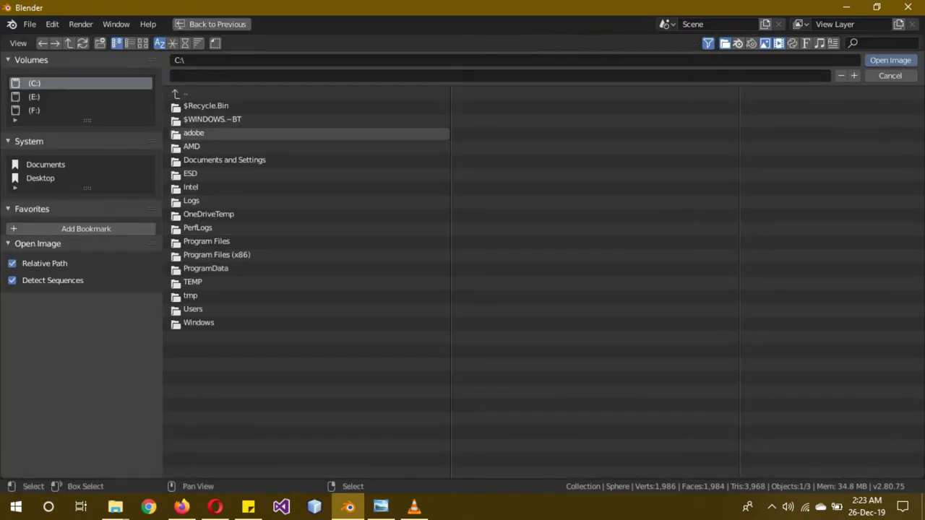
left_click(34, 96)
double_click(211, 119)
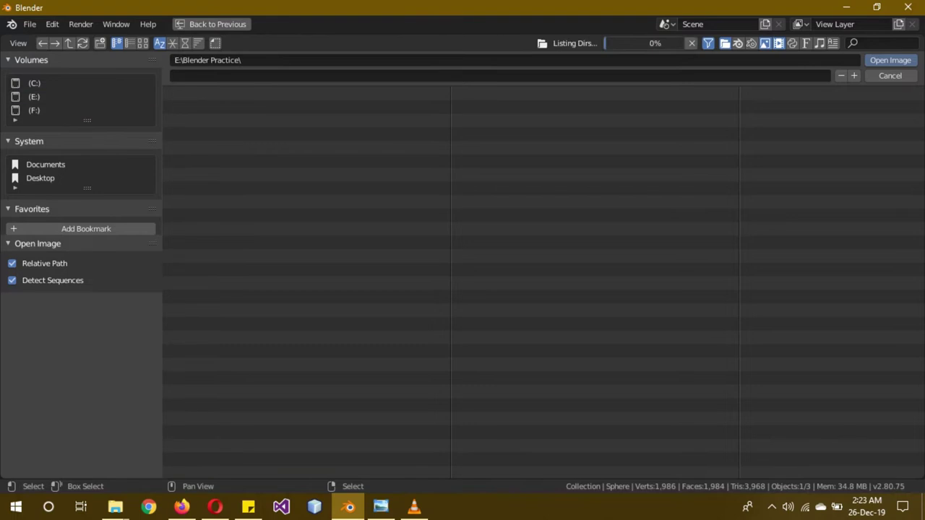
double_click(195, 135)
double_click(193, 105)
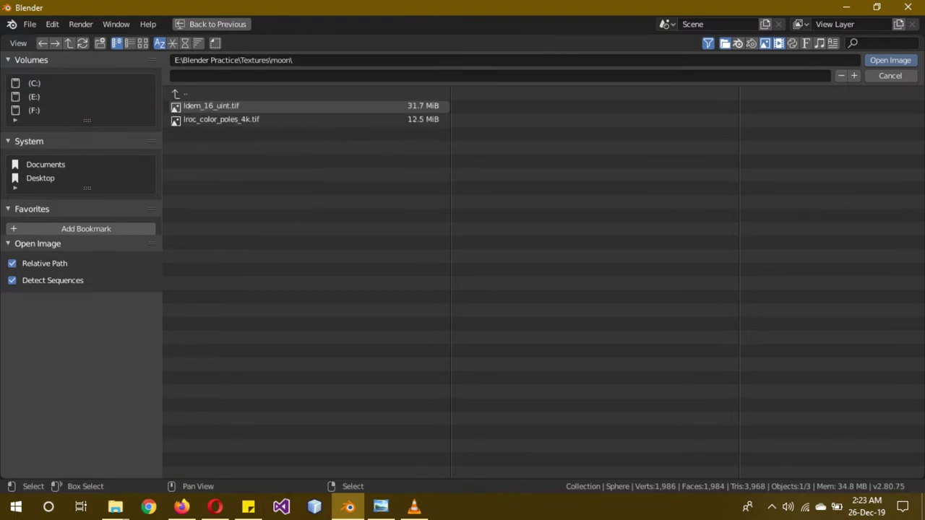
left_click(221, 119)
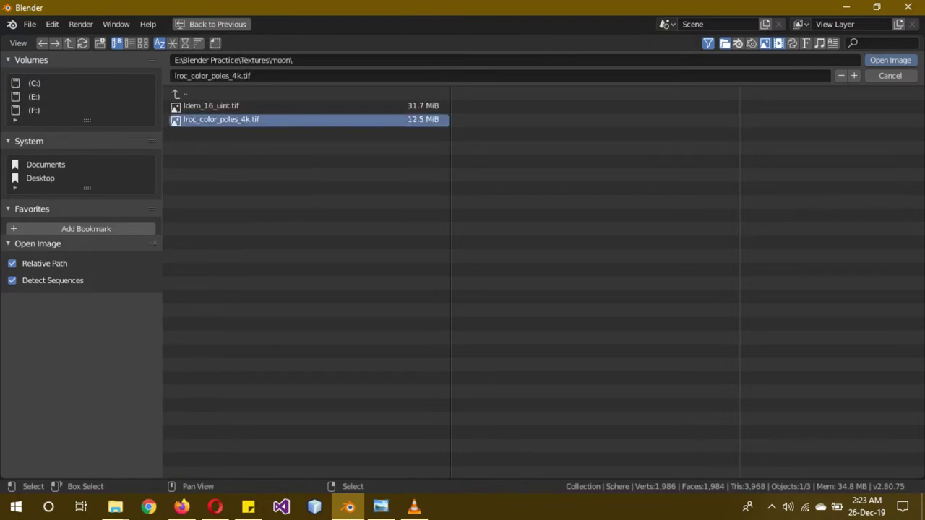
left_click(890, 60)
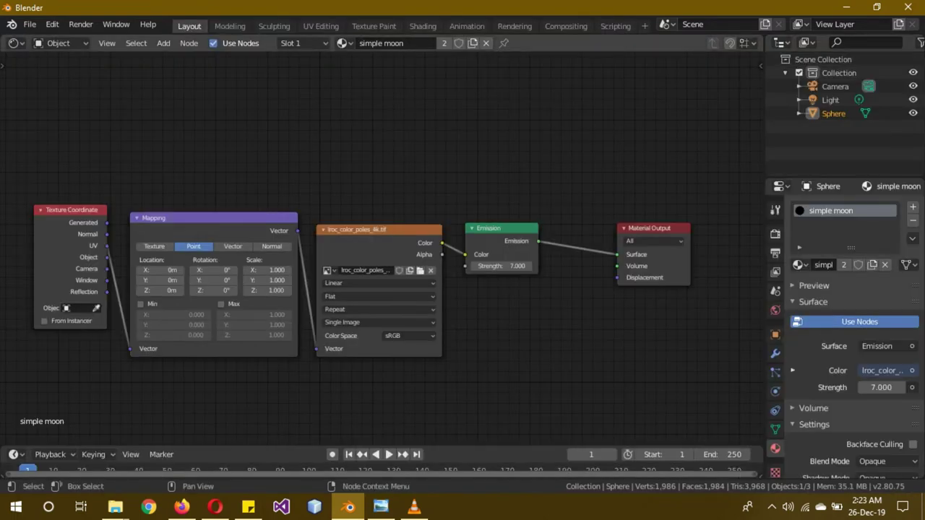
- Return to the 3D Viewport in Rendered shading and view the moon in front orthographic
left_click(14, 42)
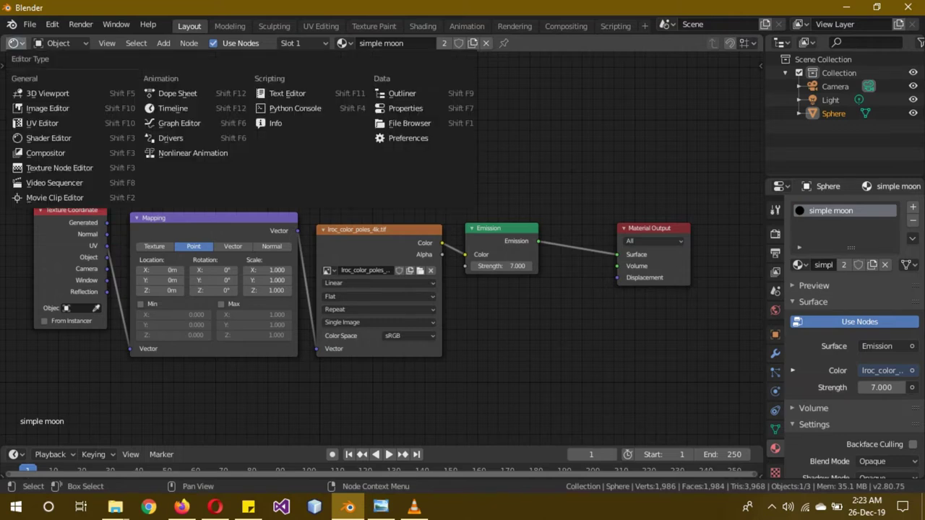
left_click(44, 93)
key("z")
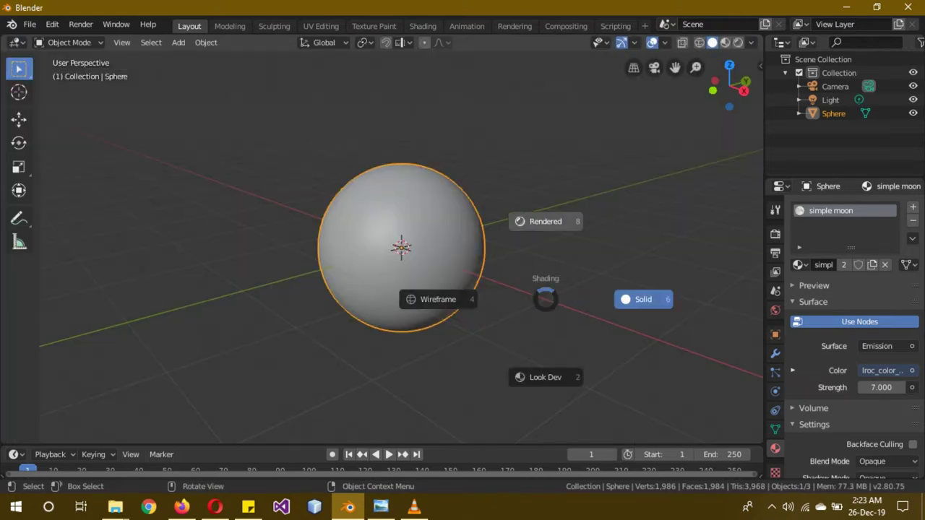
left_click(545, 221)
middle_click_drag(401, 326, 433, 289)
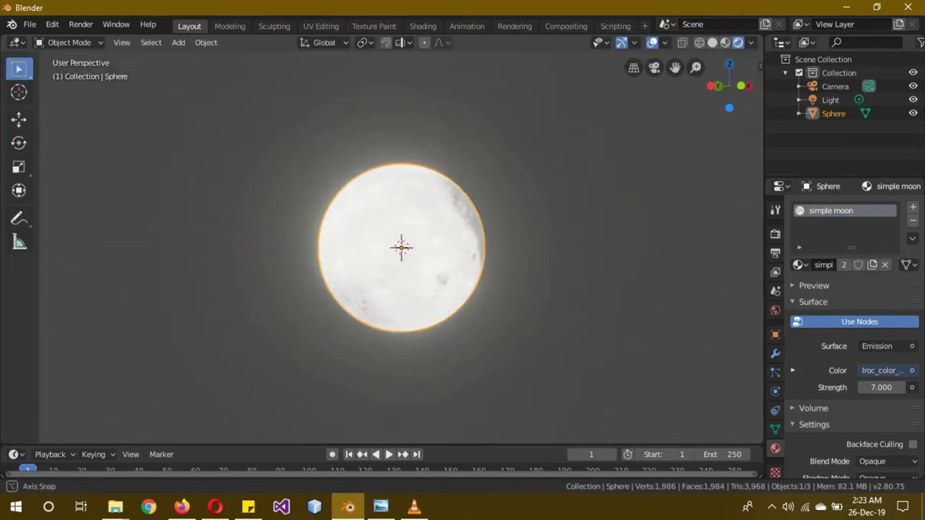
key("KP_1")
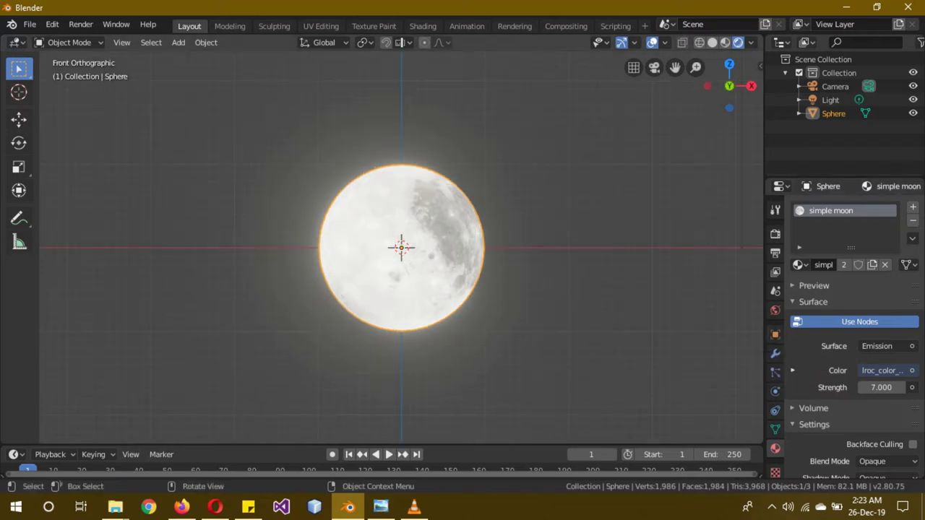
- Split the view with a Shader Editor on the right and move Emission toward Material Output
left_click_drag(761, 38, 411, 58)
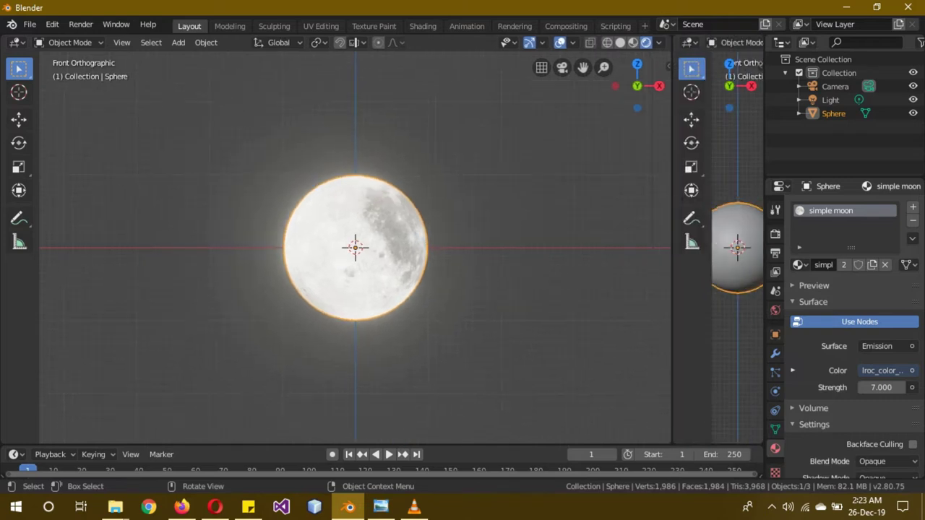
left_click(429, 42)
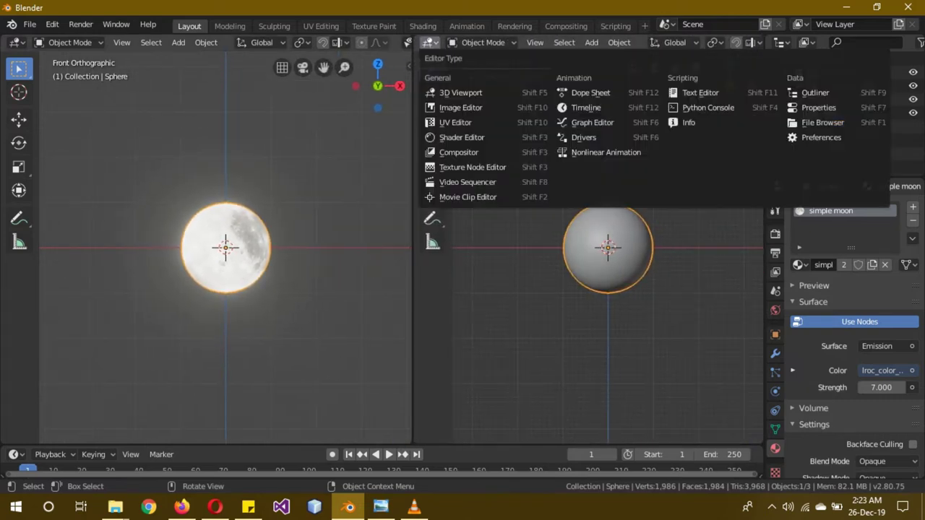
left_click(452, 137)
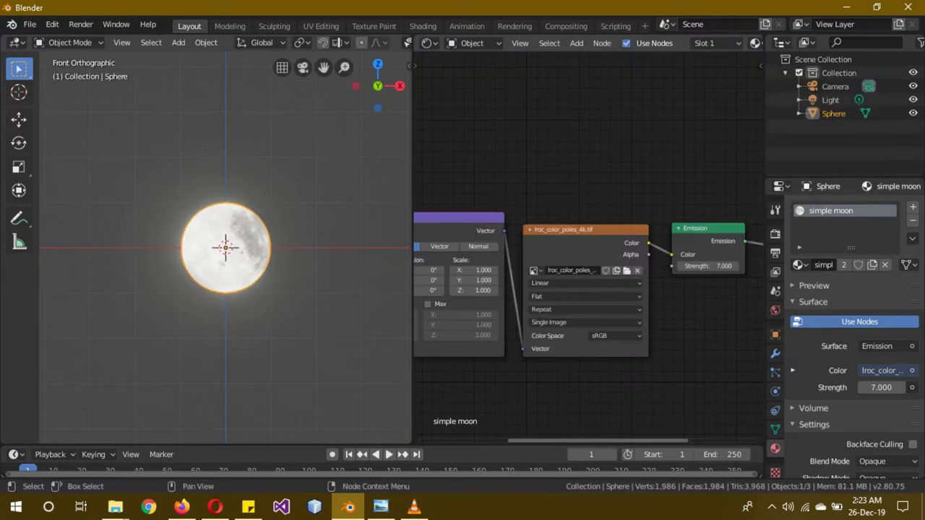
middle_click_drag(614, 325, 505, 325)
left_click_drag(586, 229, 654, 228)
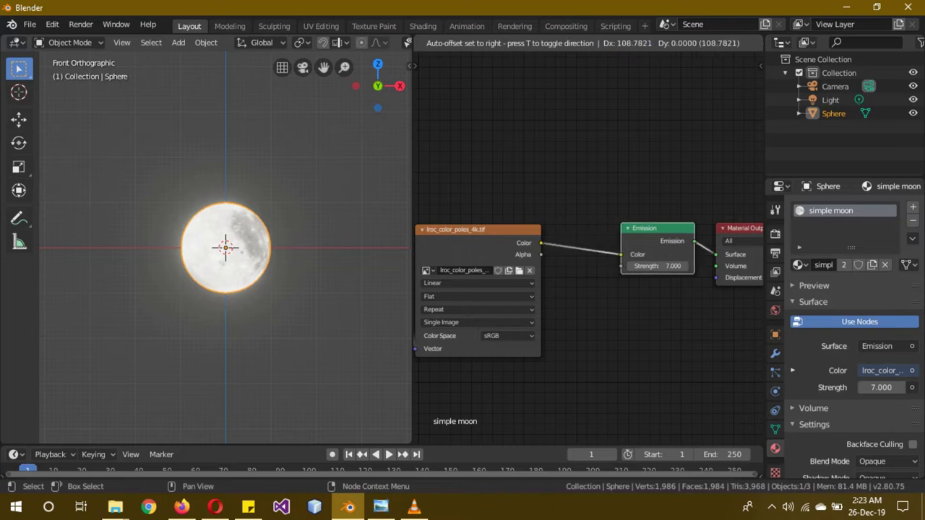
- Add a ColorRamp node onto the moon image-to-Emission link via node search
key("shift+a")
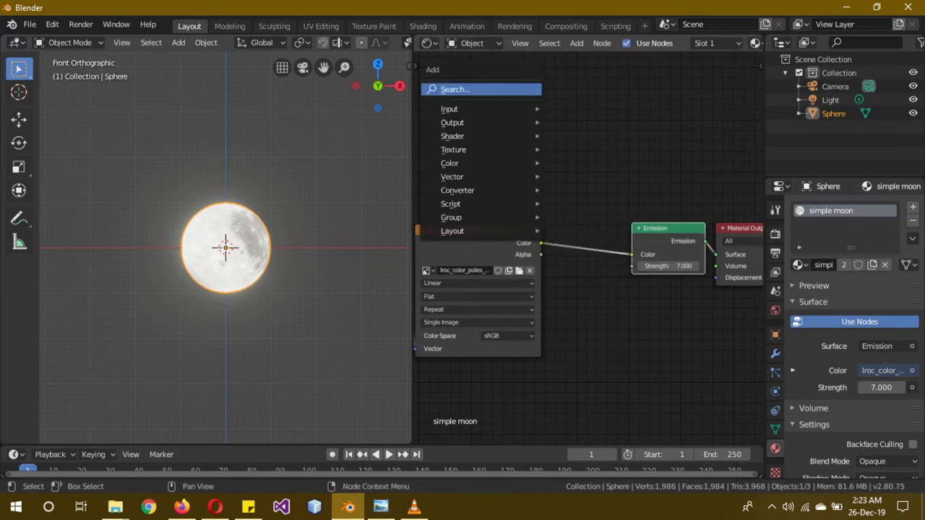
left_click(443, 88)
type("col")
key("Return")
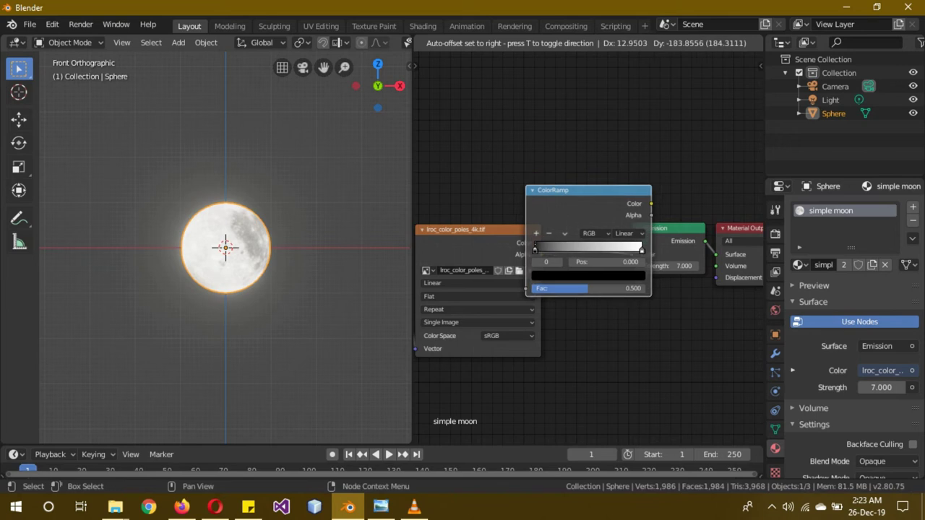
left_click(645, 246)
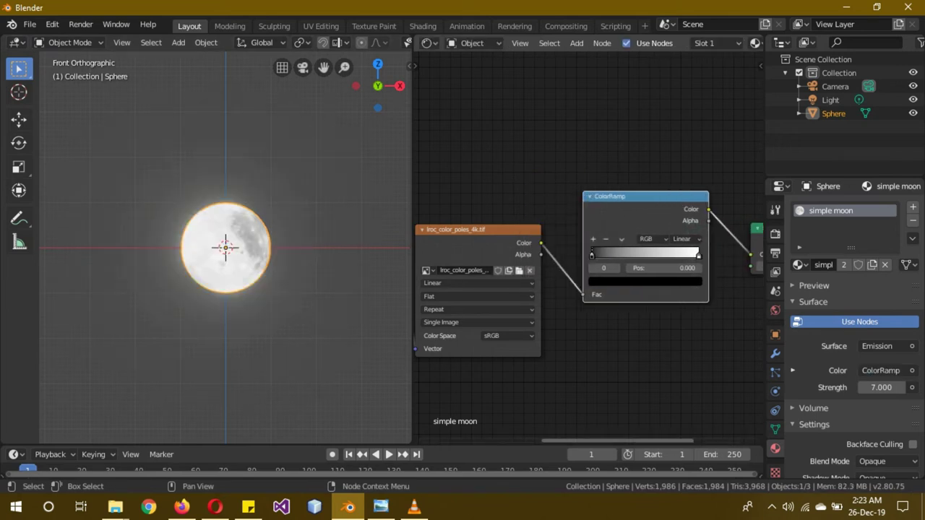
middle_click_drag(650, 347, 550, 346)
left_click(545, 281)
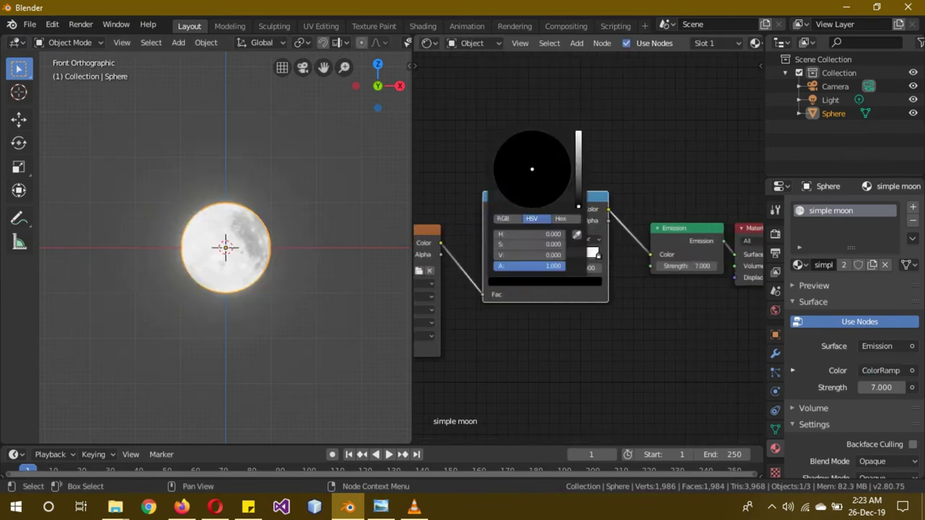
left_click_drag(506, 254, 524, 254)
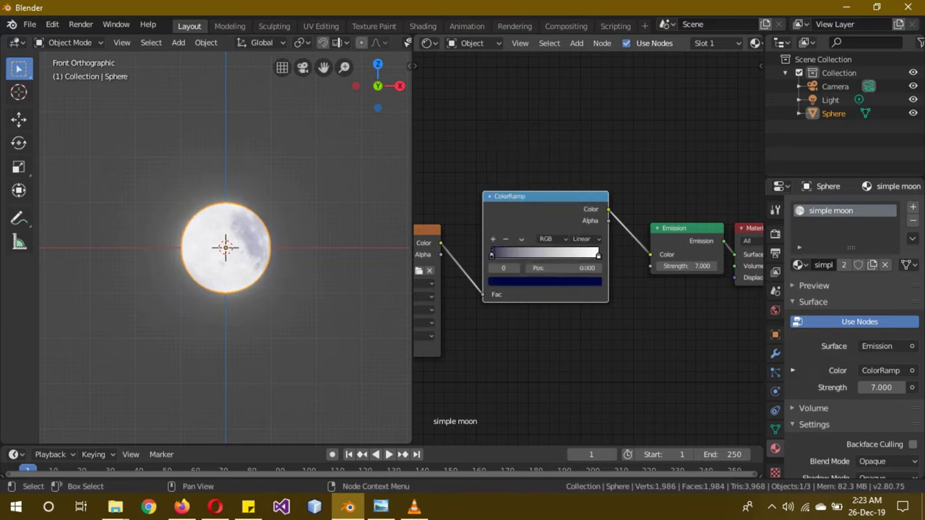
left_click(599, 254)
left_click(544, 281)
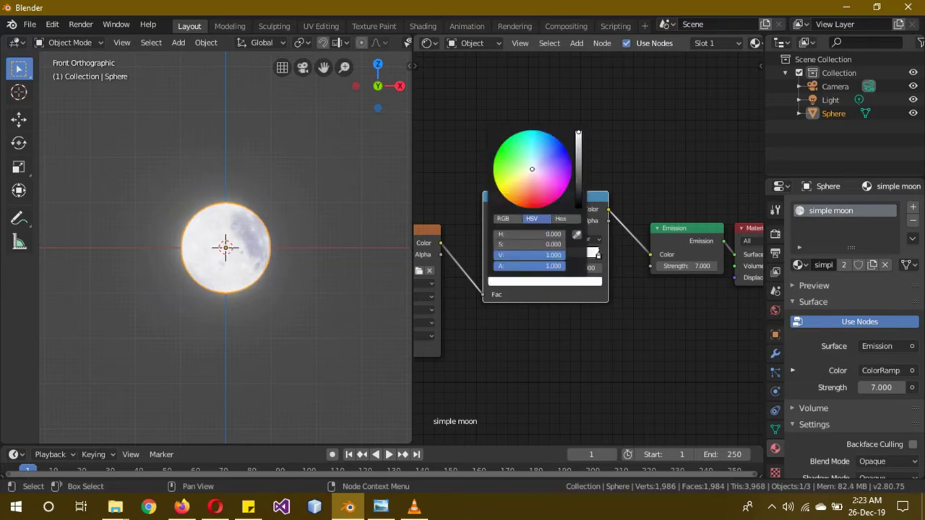
left_click(536, 147)
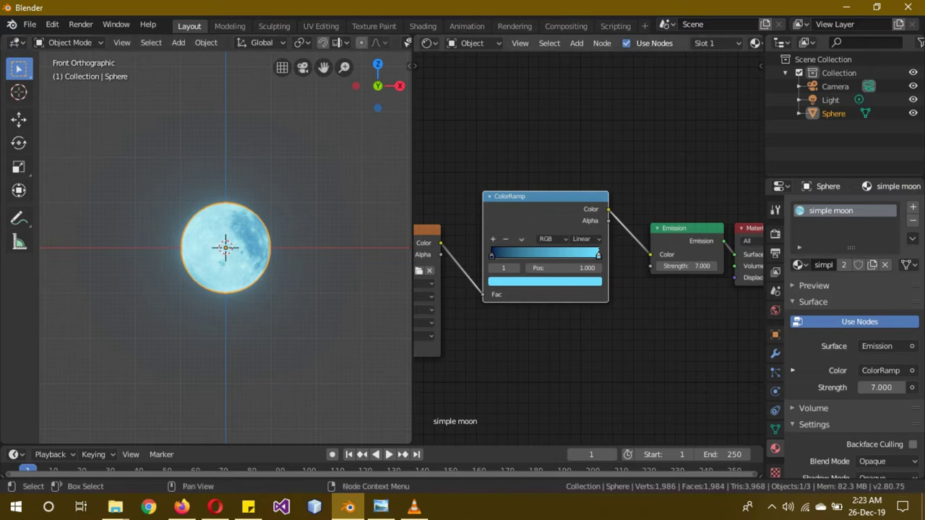
left_click(545, 281)
left_click(549, 177)
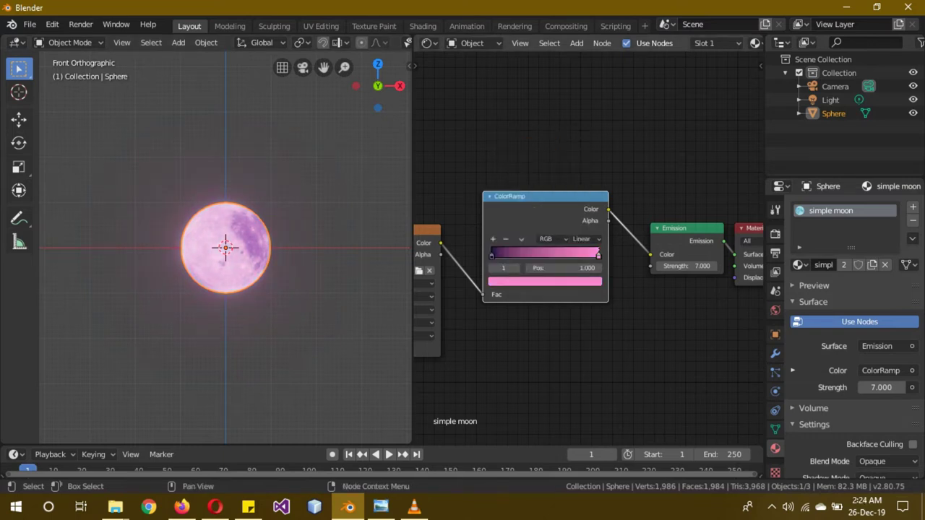
left_click(491, 255)
left_click(544, 281)
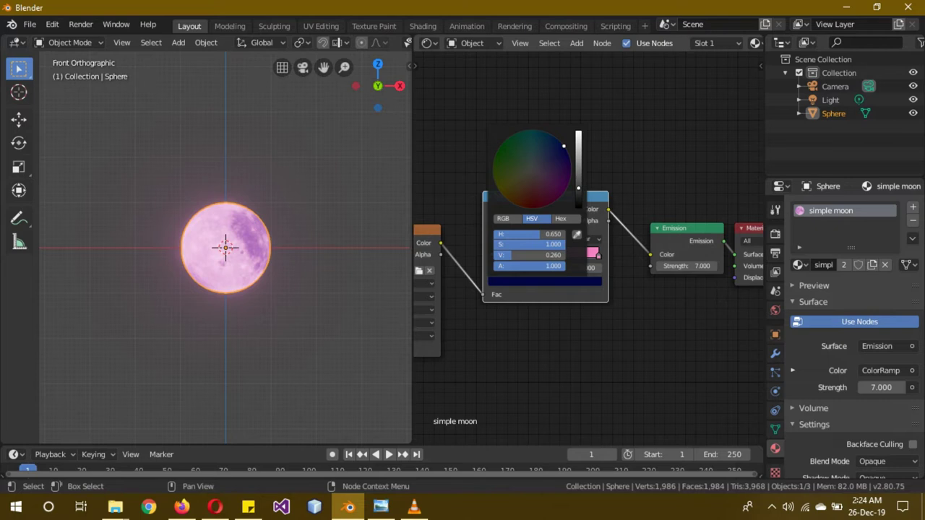
left_click(566, 164)
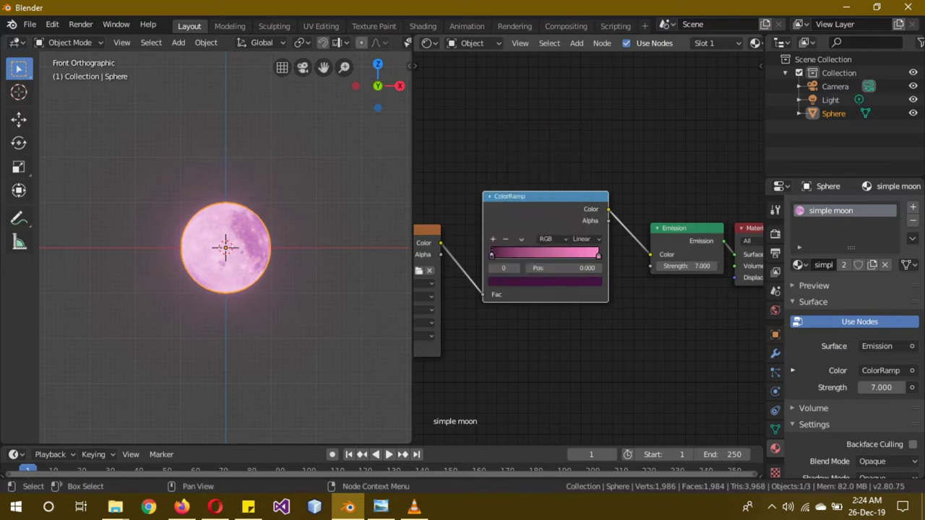
left_click(545, 281)
left_click(501, 181)
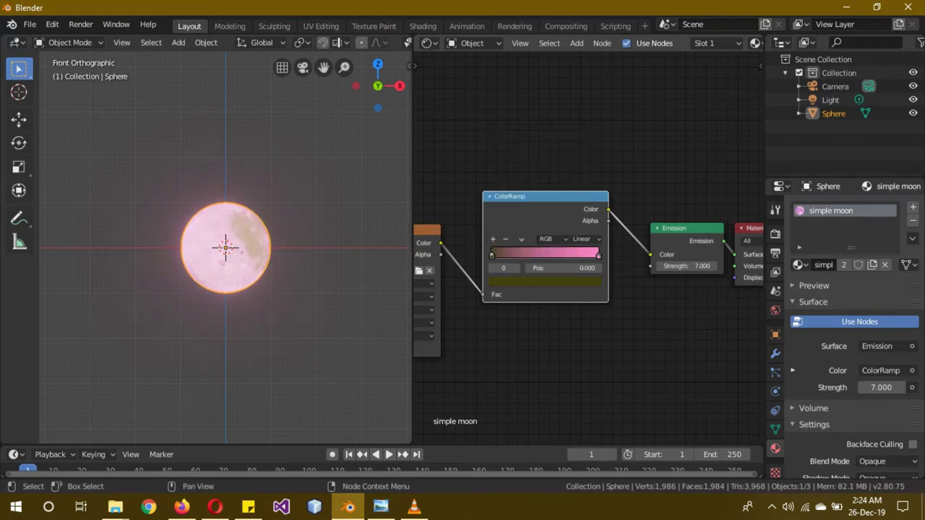
left_click(599, 255)
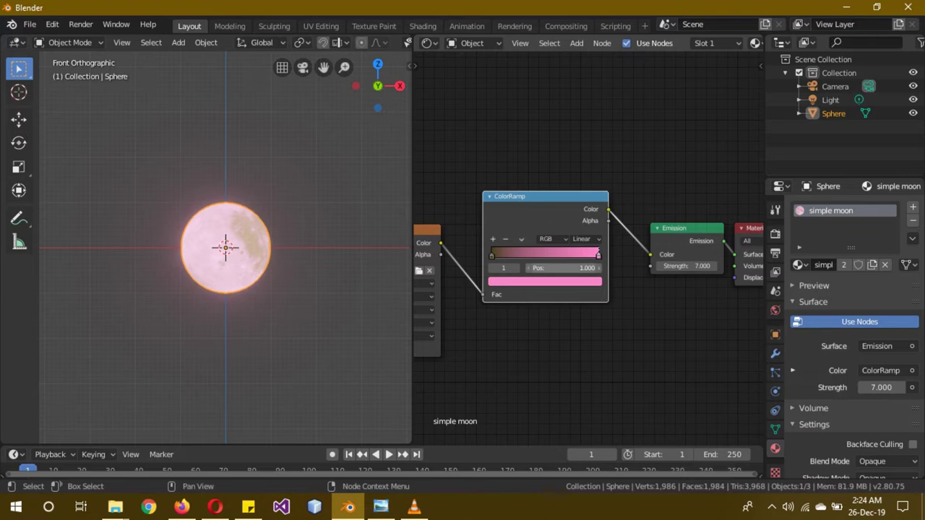
left_click(544, 281)
left_click(515, 182)
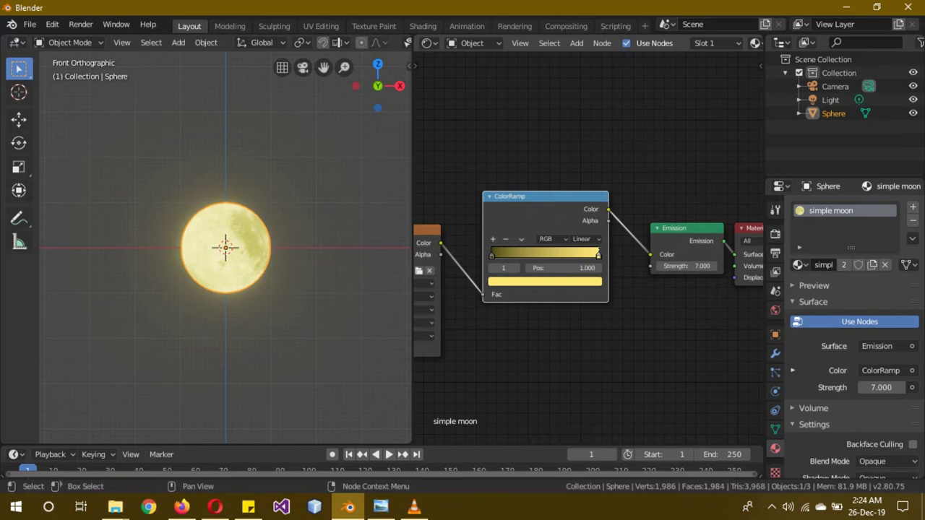
left_click(492, 255)
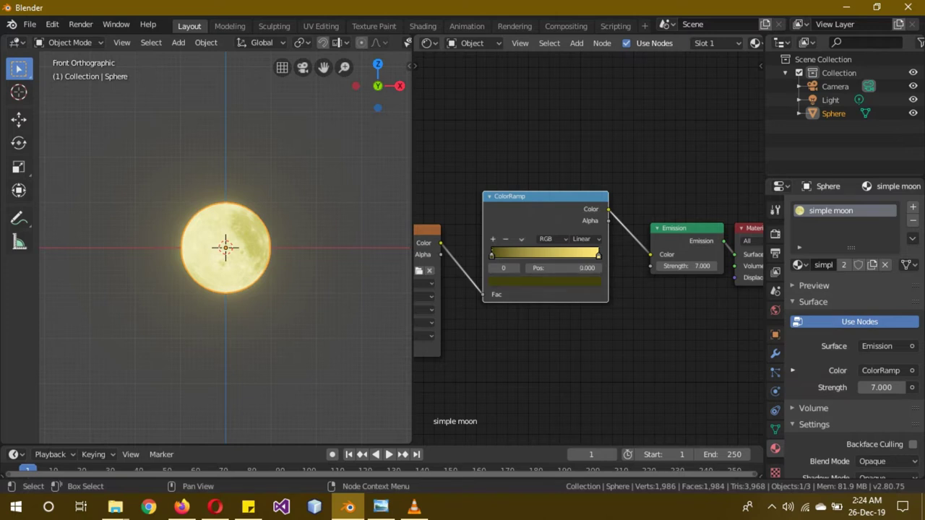
left_click(545, 281)
left_click_drag(578, 187, 578, 205)
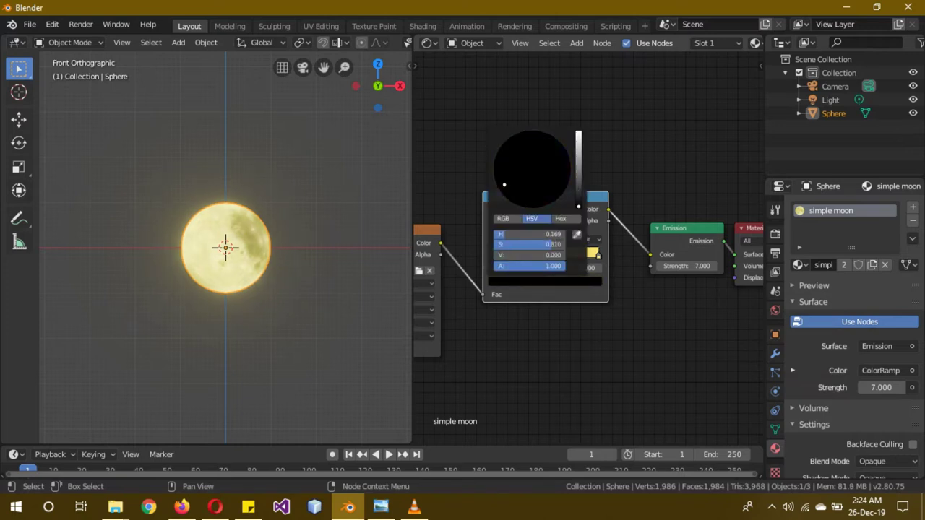
left_click(597, 255)
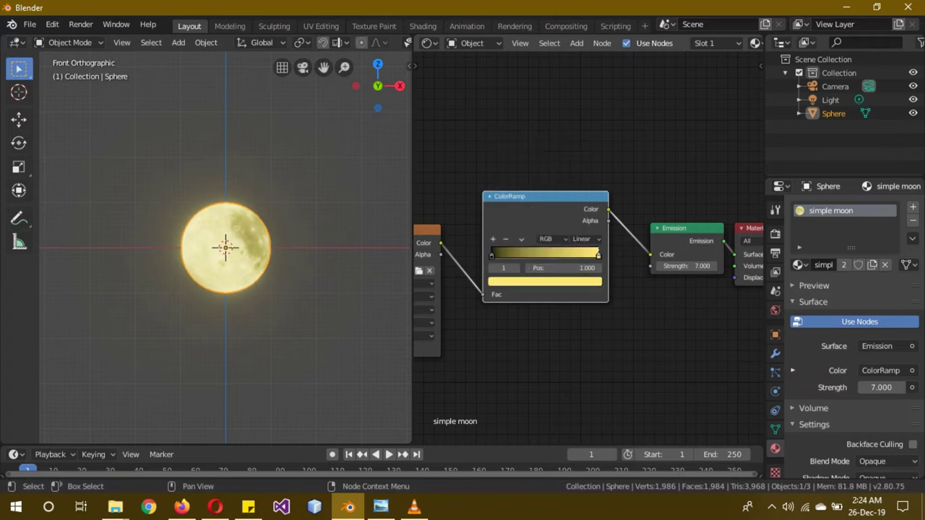
left_click(545, 281)
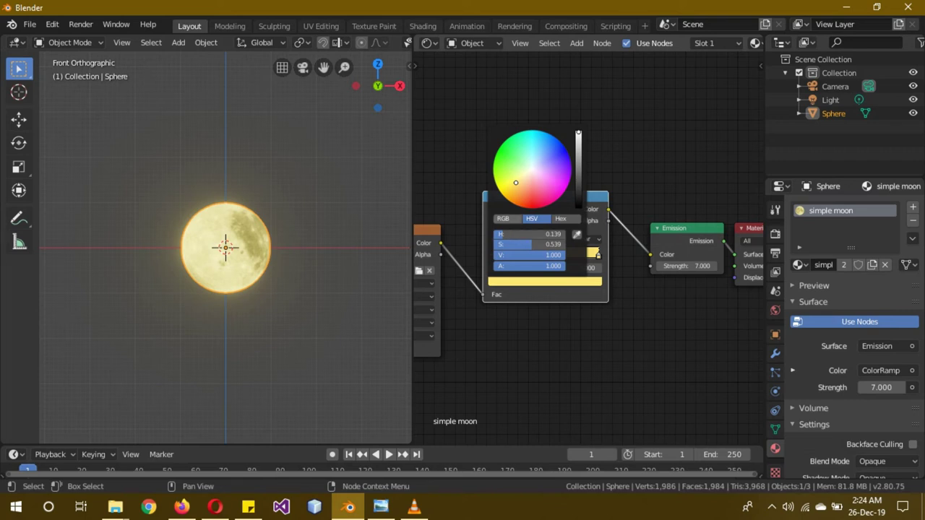
left_click(503, 218)
left_click(530, 255)
type("1")
key("Return")
left_click(530, 244)
type("1")
key("Return")
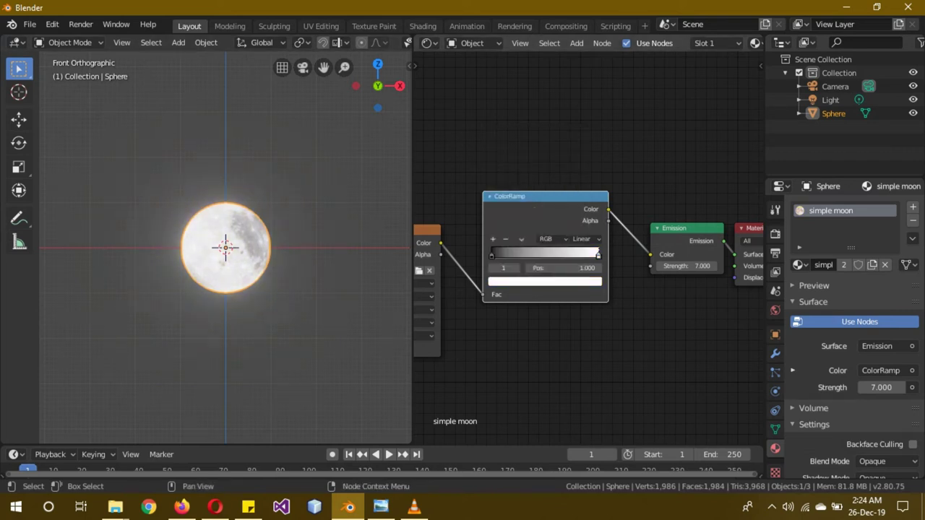
- Widen and zoom out the node editor, box-select the whole simple moon node tree and copy it
left_click_drag(412, 217, 259, 217)
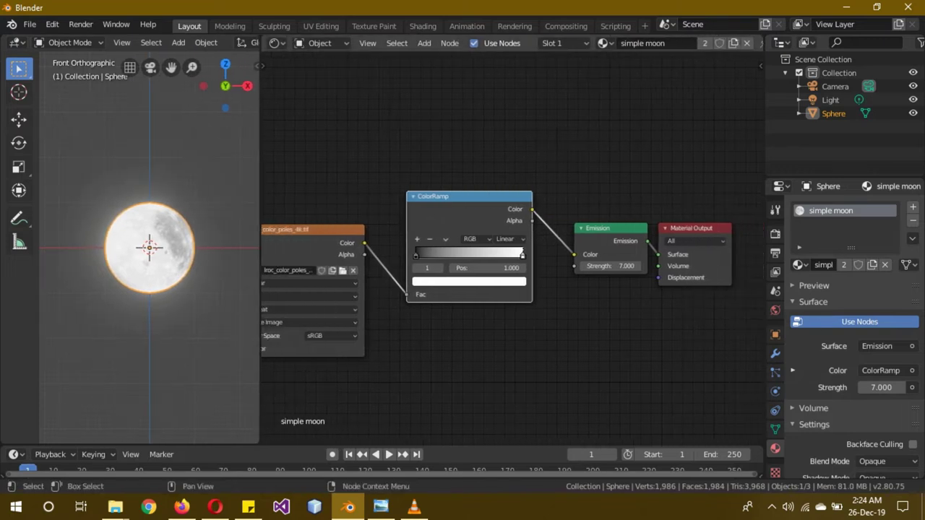
scroll(511, 248, "down", 1)
scroll(511, 247, "down", 1)
scroll(510, 248, "down", 2)
scroll(511, 248, "down", 1)
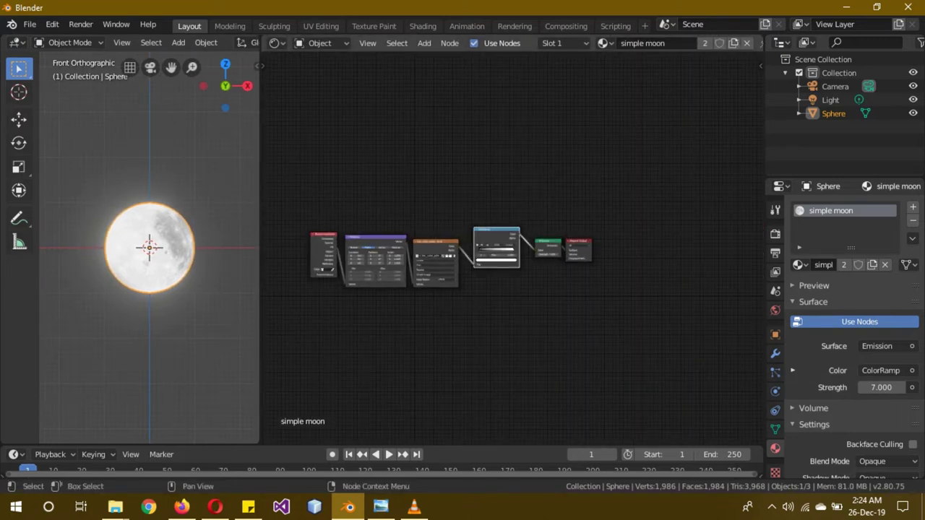
left_click_drag(549, 320, 316, 201)
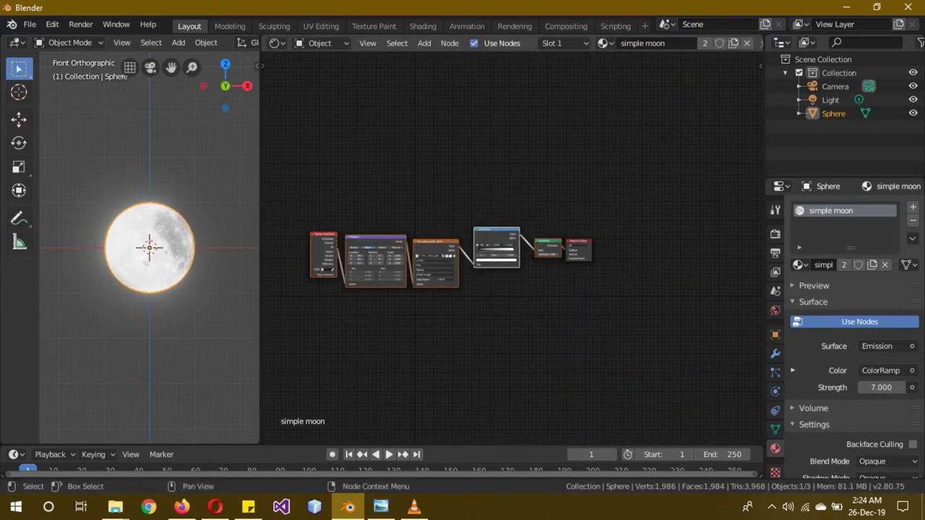
right_click(433, 238)
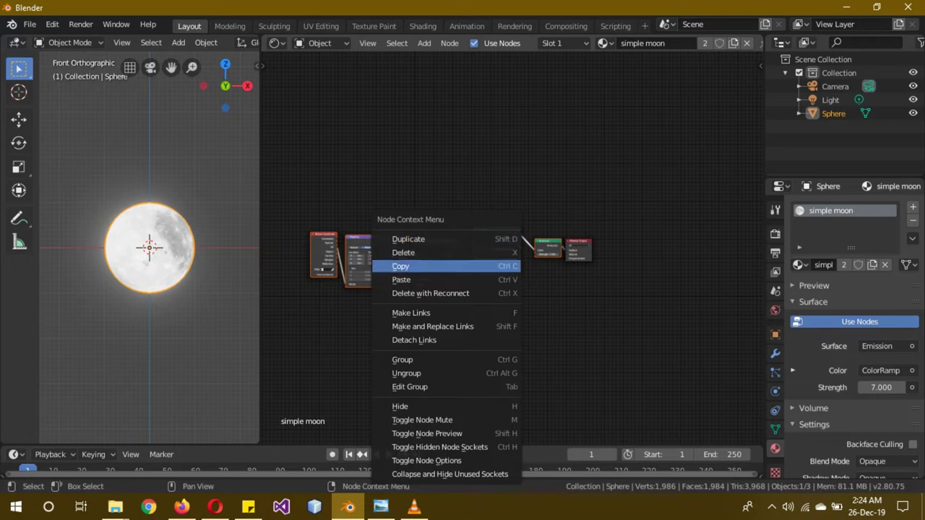
left_click(433, 264)
scroll(511, 248, "up", 2)
scroll(511, 249, "up", 2)
- Hide the existing moon sphere and add a new UV sphere
scroll(511, 249, "up", 1)
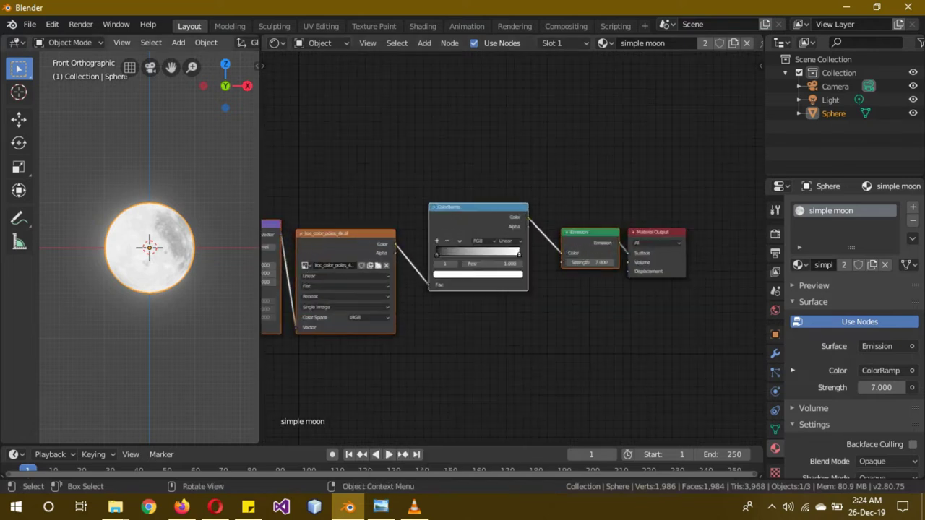
left_click(913, 114)
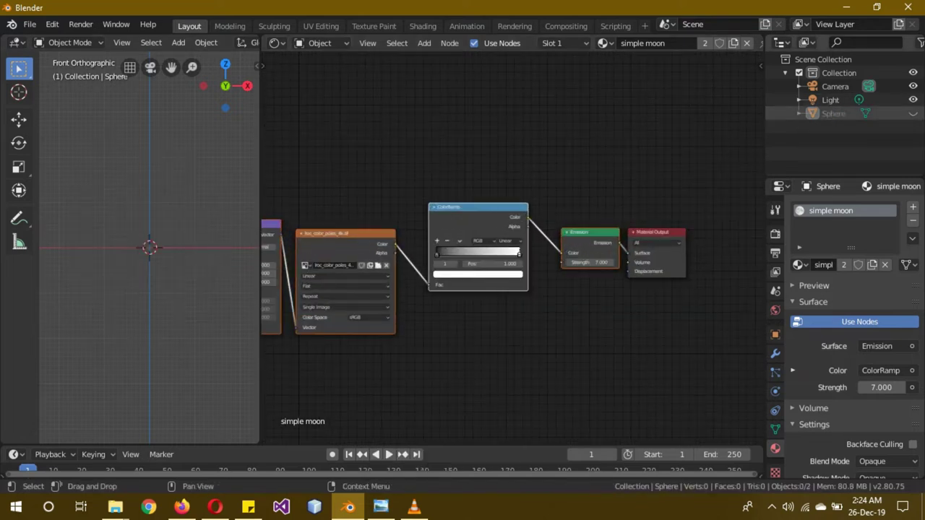
left_click_drag(260, 216, 479, 217)
key("shift+a")
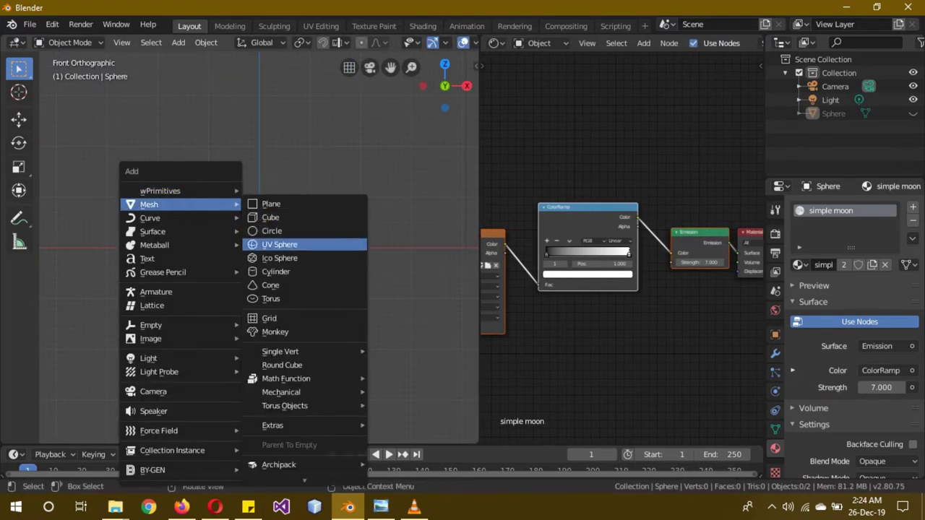
left_click(279, 244)
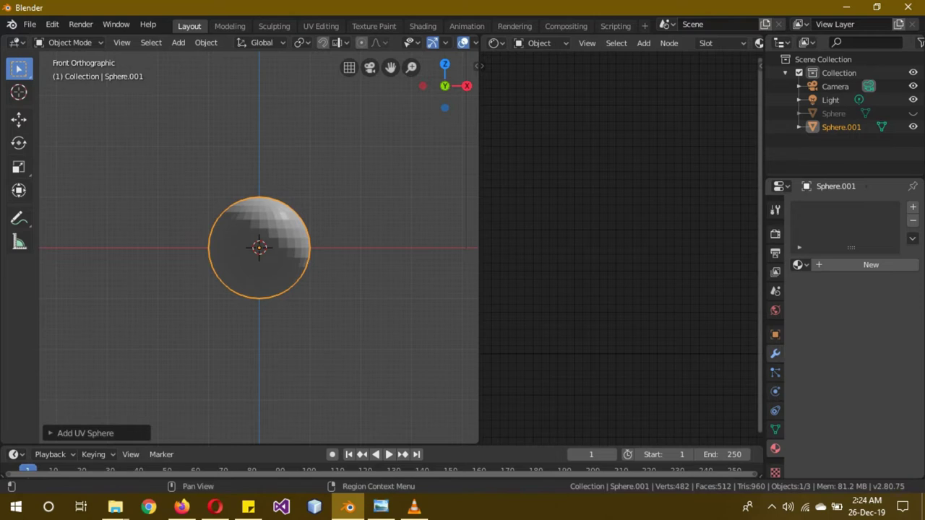
- Add and apply a Subdivision Surface modifier to the new sphere, then shade it smooth
left_click(775, 354)
left_click(815, 207)
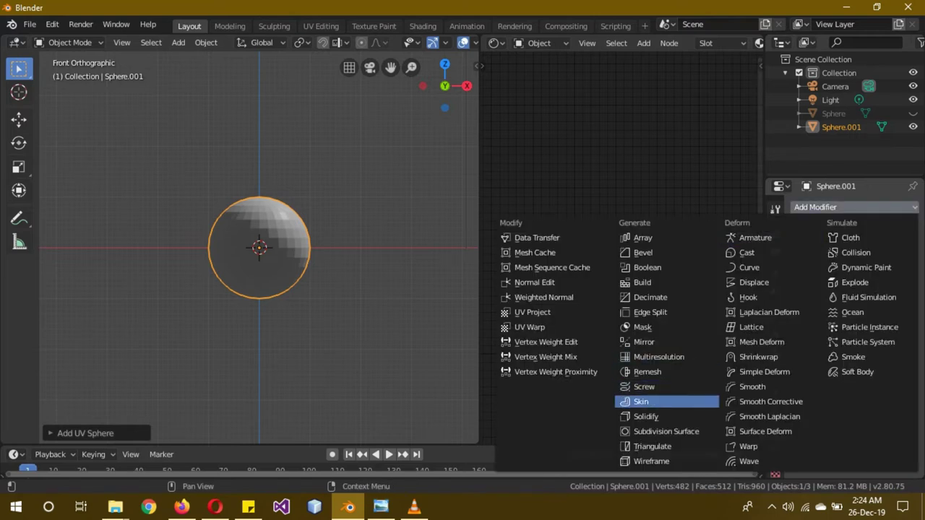
left_click(665, 431)
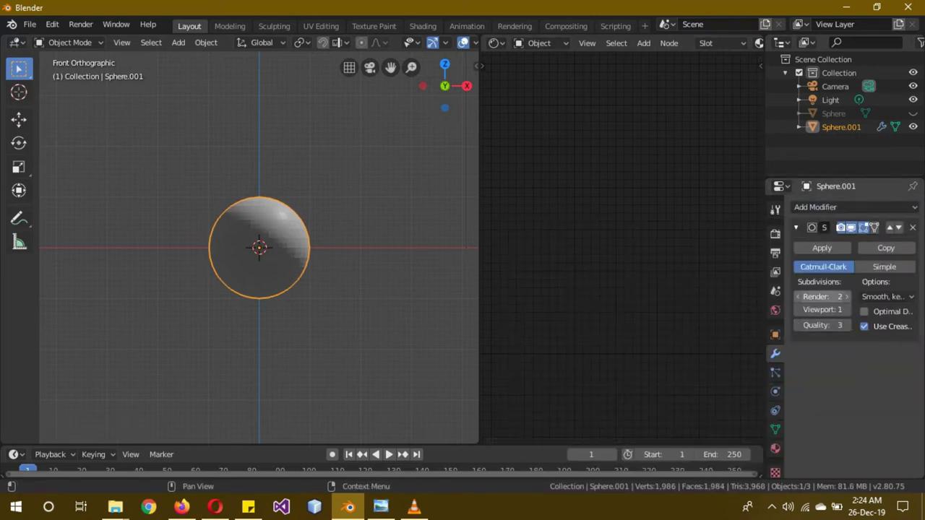
left_click(821, 248)
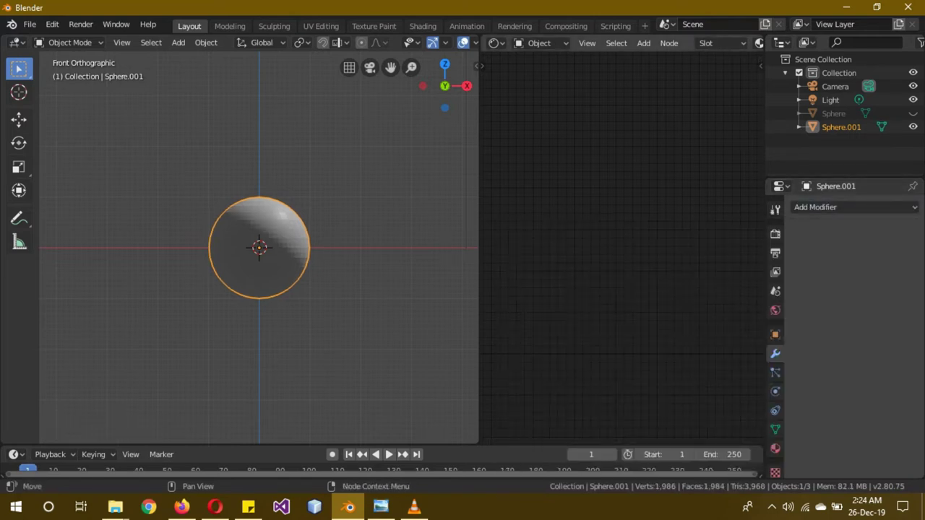
right_click(282, 163)
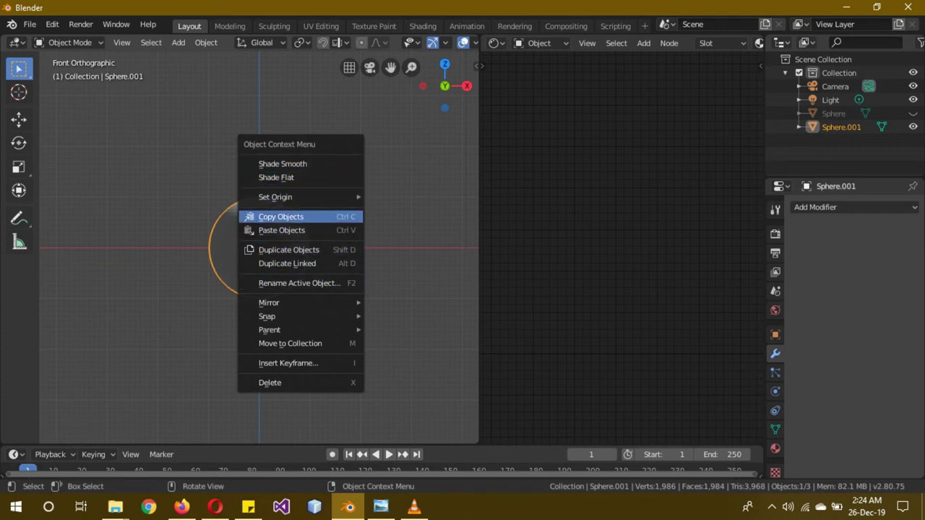
left_click(282, 163)
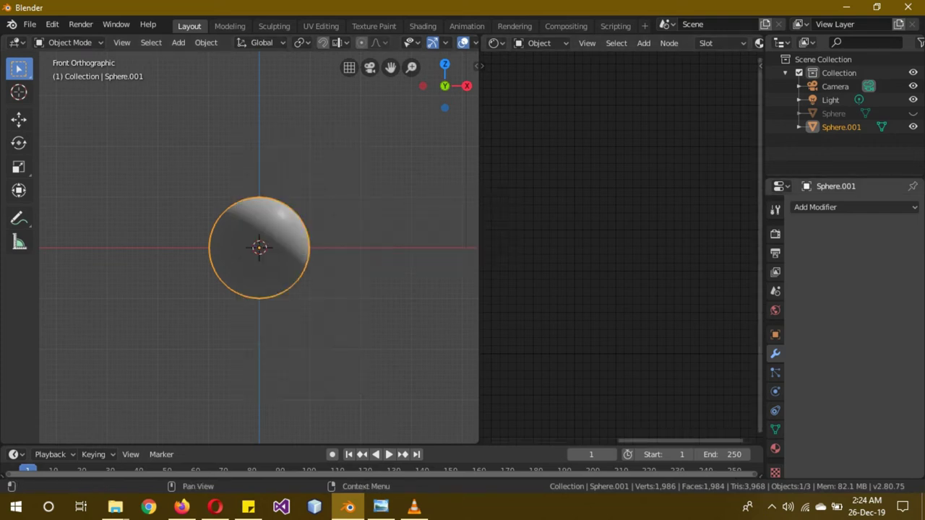
left_click(774, 448)
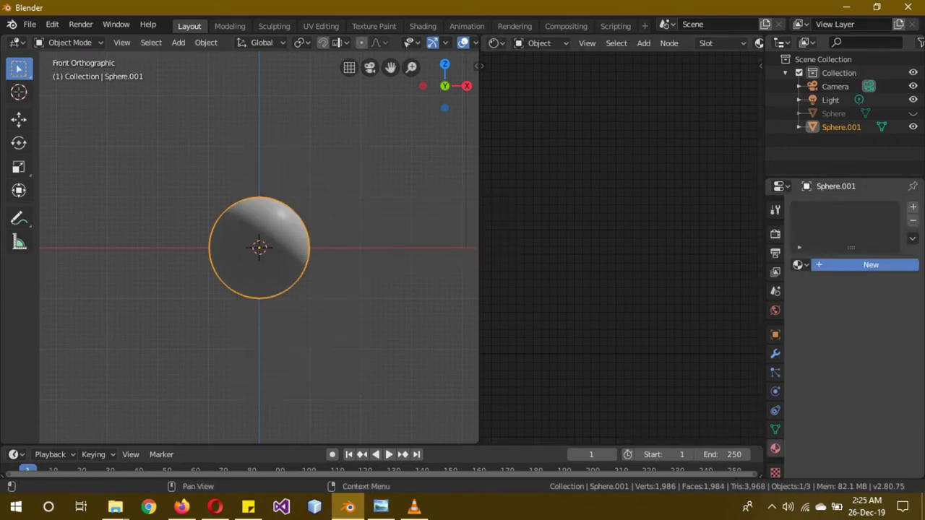
- Create a new material for the sphere named 'simple blood moon'
left_click(871, 264)
double_click(824, 210)
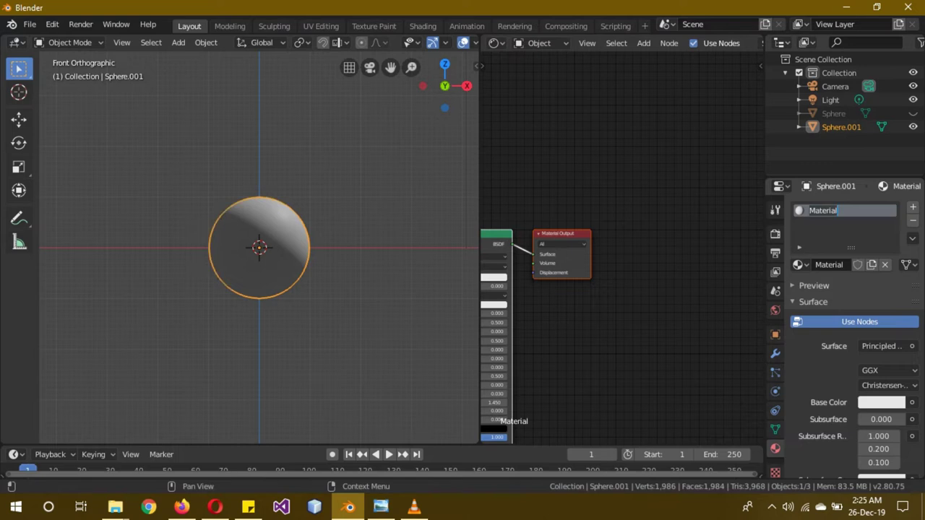
type("simple blood moon")
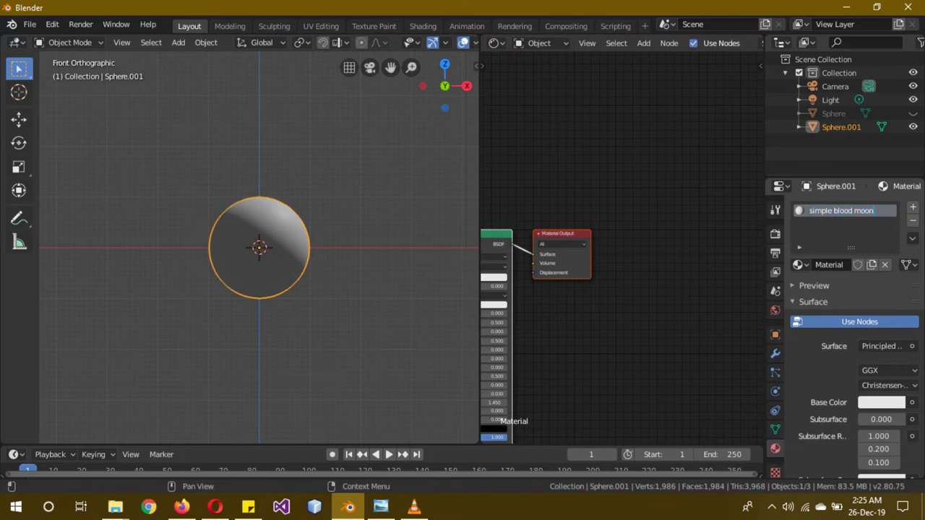
key("Return")
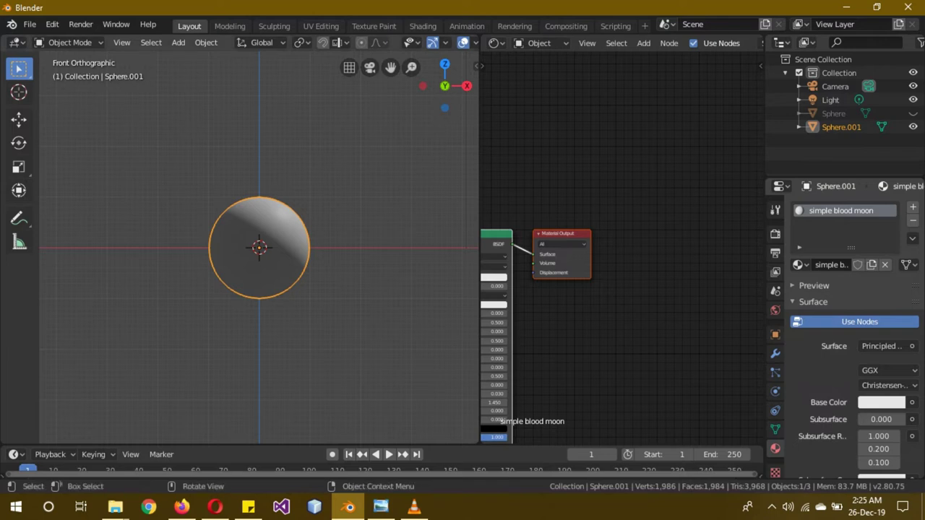
- Widen the node editor, shift the nodes right, and delete the Principled BSDF shader
left_click_drag(479, 181, 413, 181)
left_click_drag(414, 238, 327, 238)
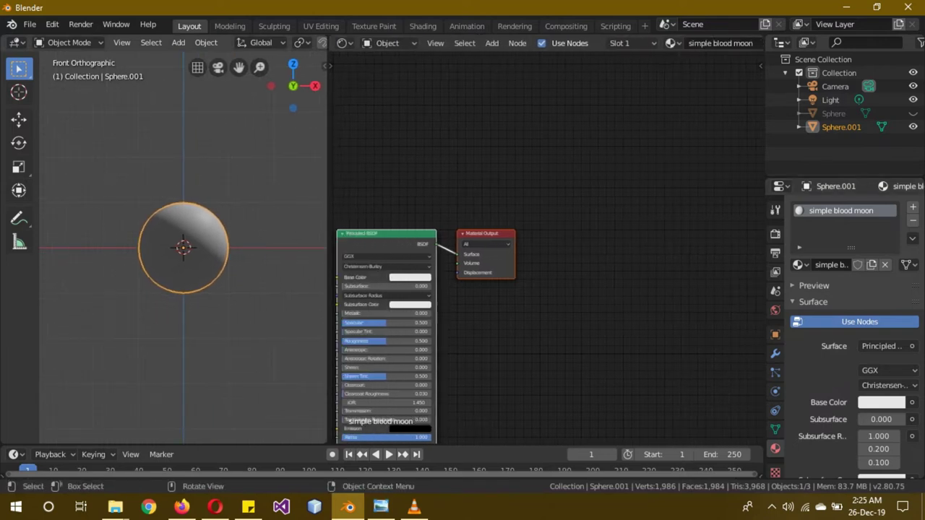
key("z")
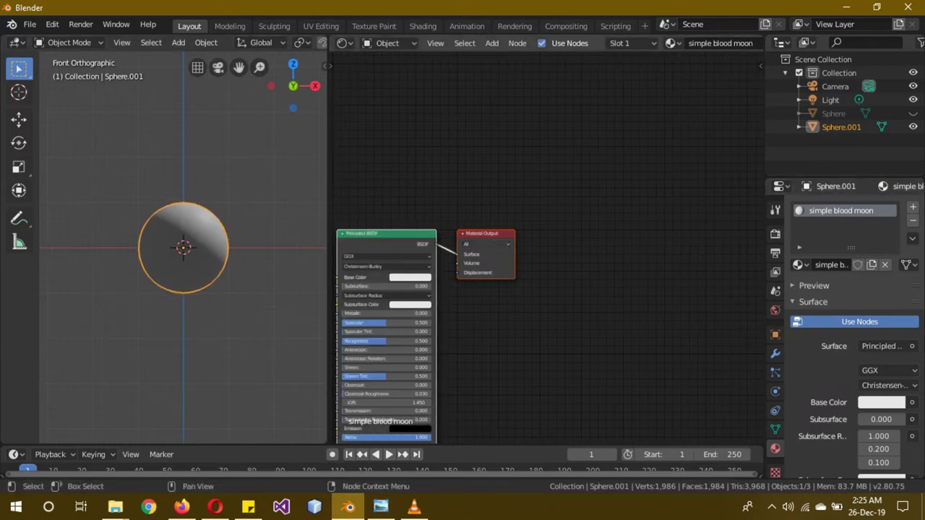
left_click_drag(386, 239, 541, 228)
left_click(541, 228)
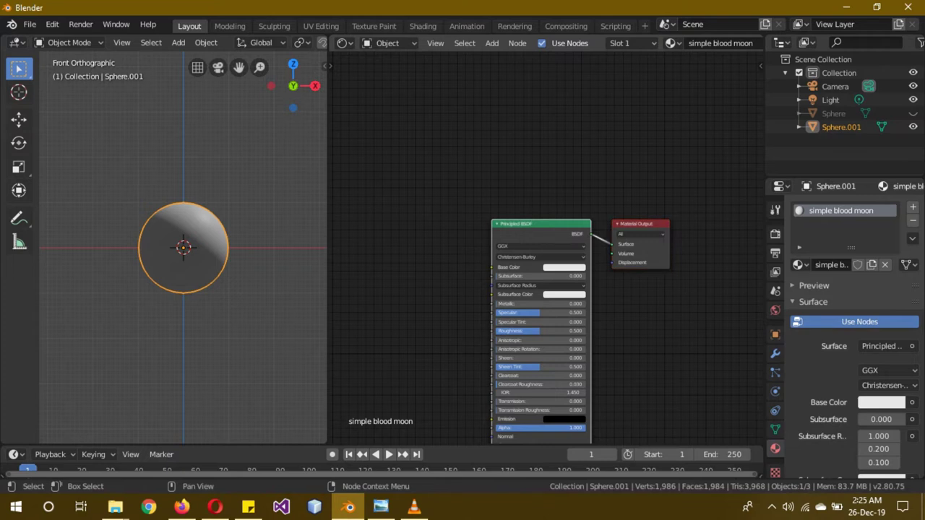
key("x")
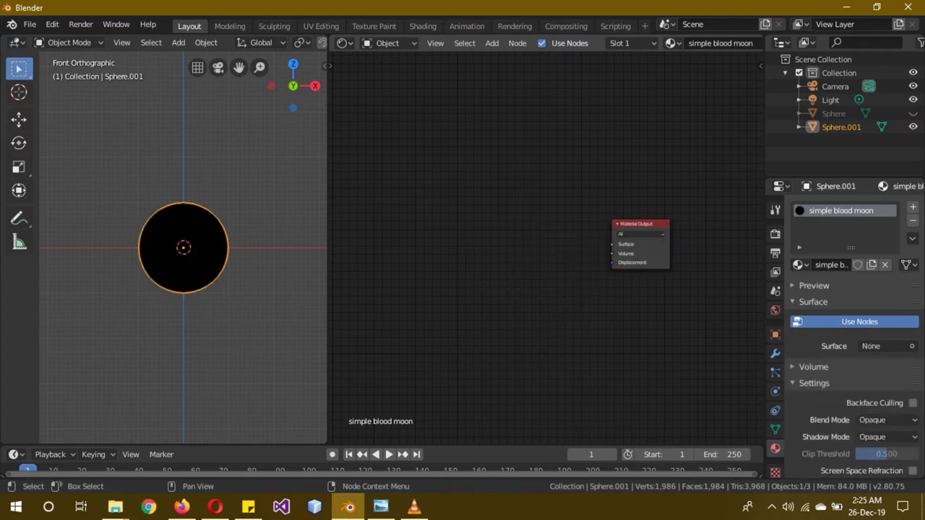
- Paste the image texture, ColorRamp and Emission nodes and connect Emission to the Material Output Surface
right_click(390, 231)
left_click(390, 243)
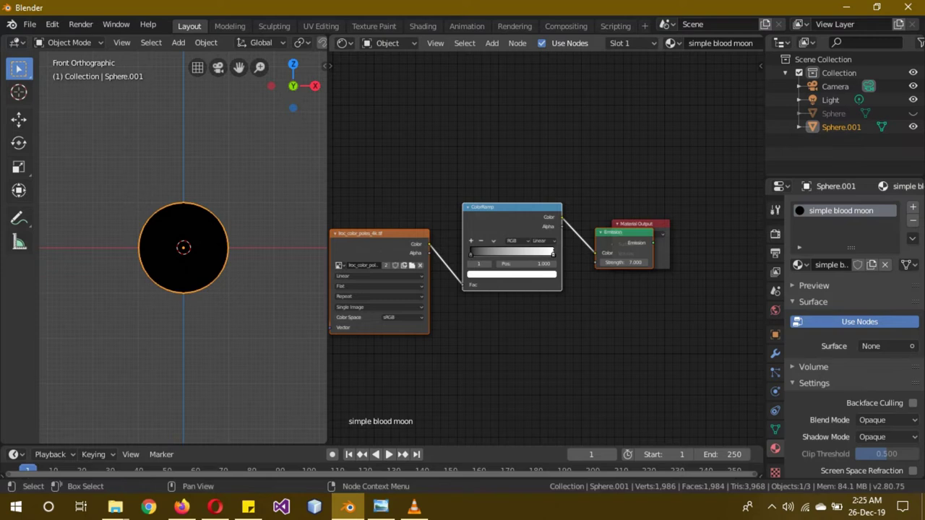
key("g")
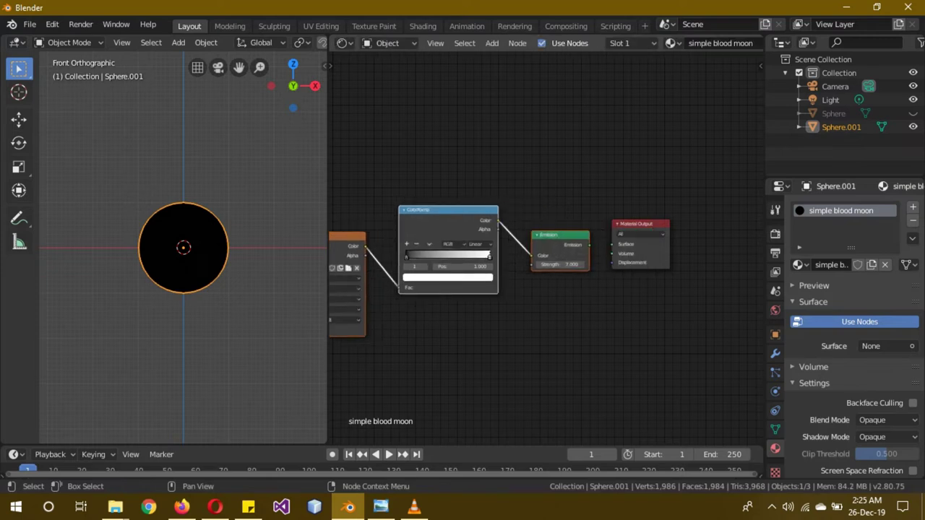
left_click_drag(589, 245, 612, 244)
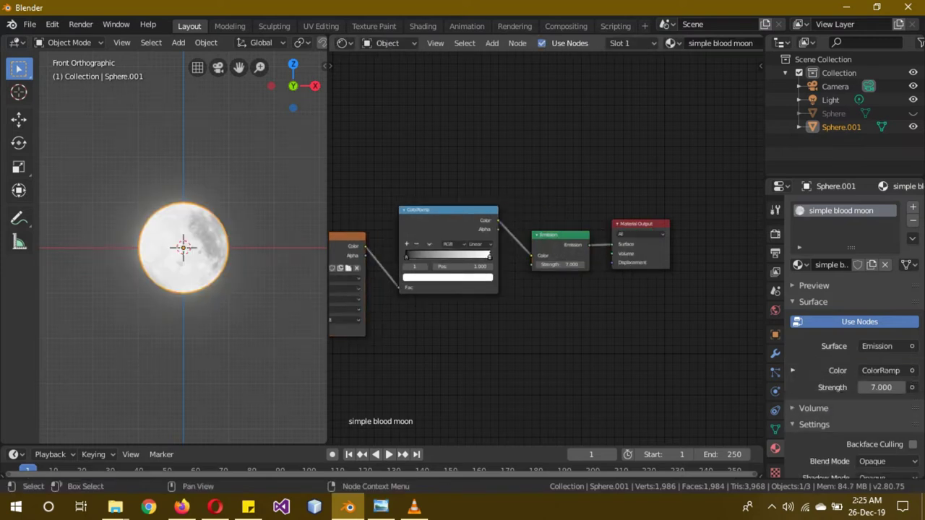
left_click(406, 256)
left_click(406, 257)
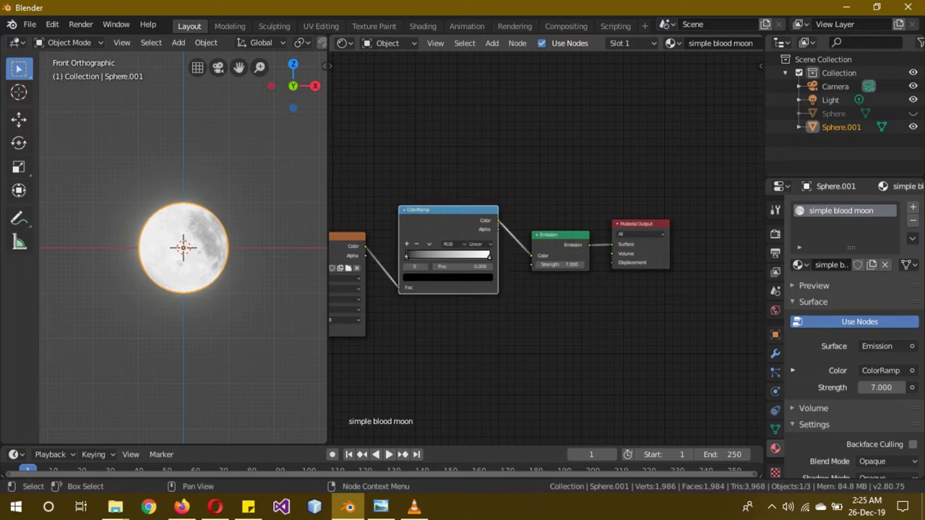
- Duplicate the ColorRamp and set the original's stops to dark red and saturated red
key("shift+d")
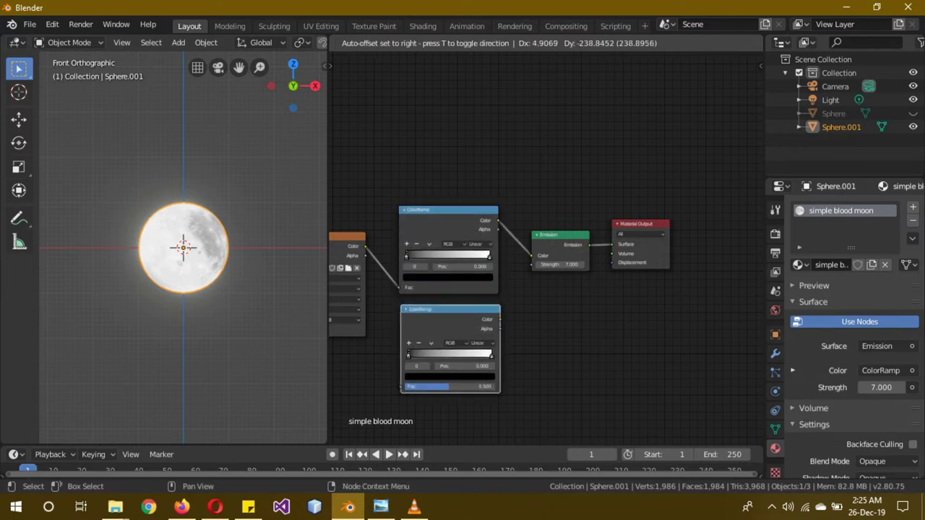
key("Return")
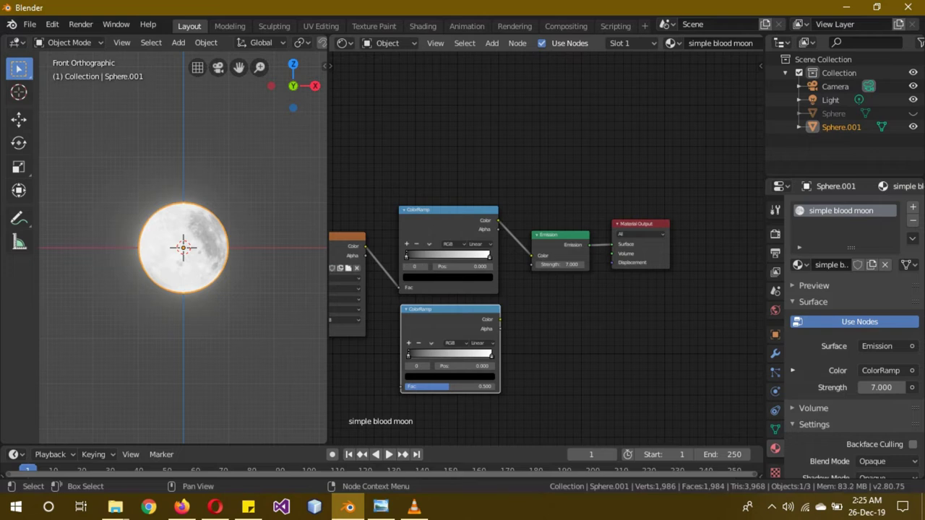
left_click(448, 276)
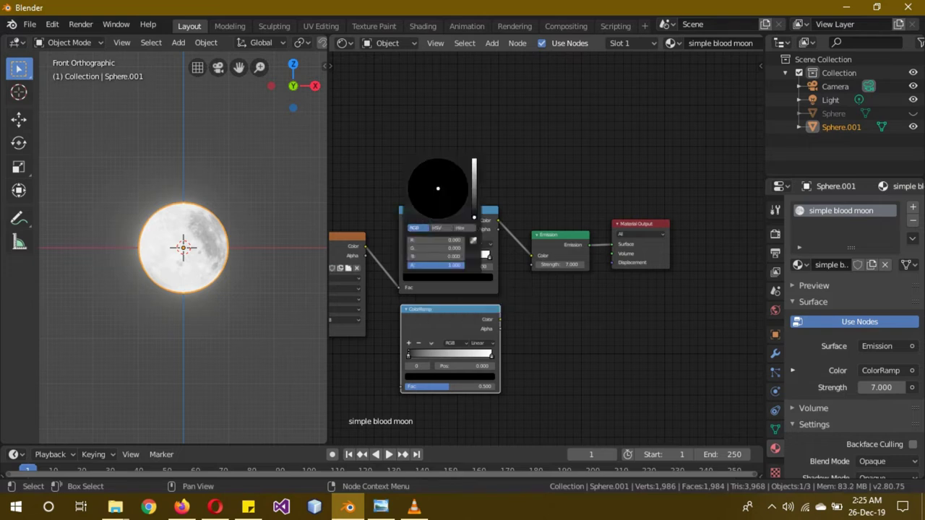
left_click_drag(474, 216, 474, 205)
left_click(443, 218)
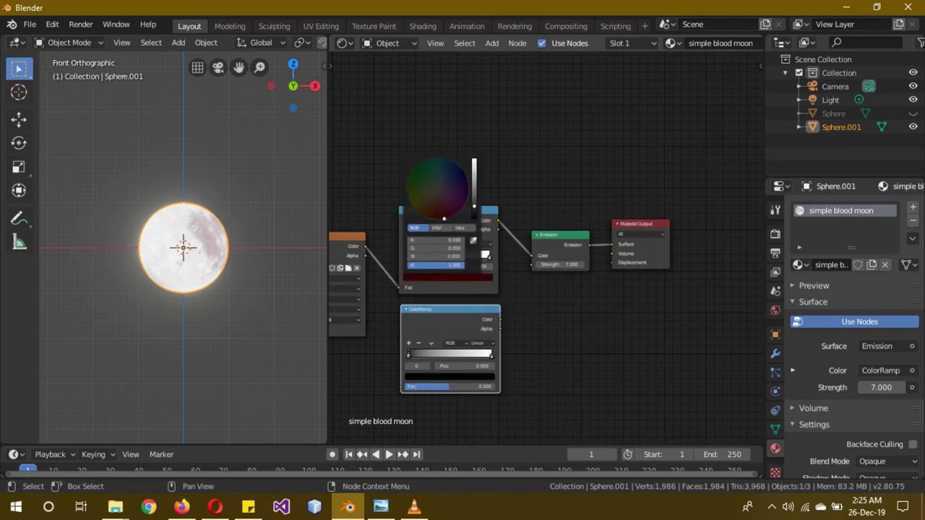
left_click(489, 256)
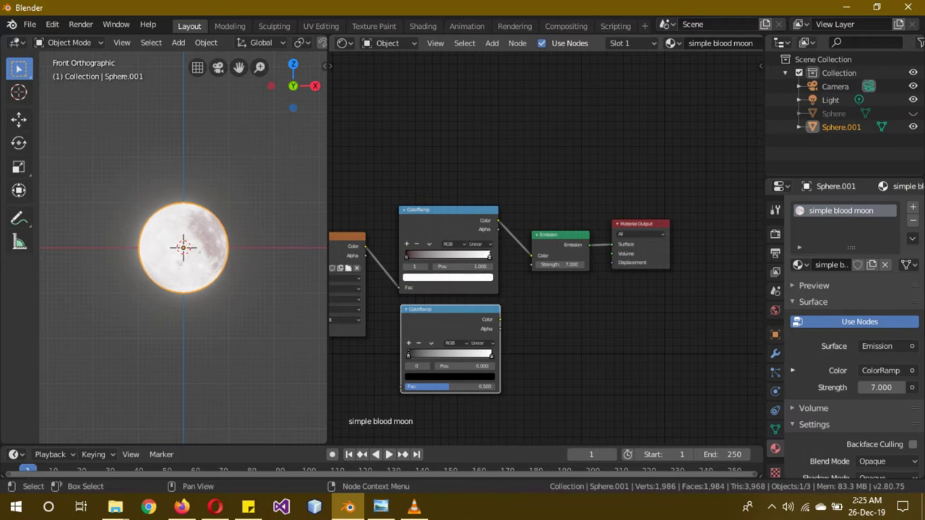
left_click(448, 276)
left_click(435, 209)
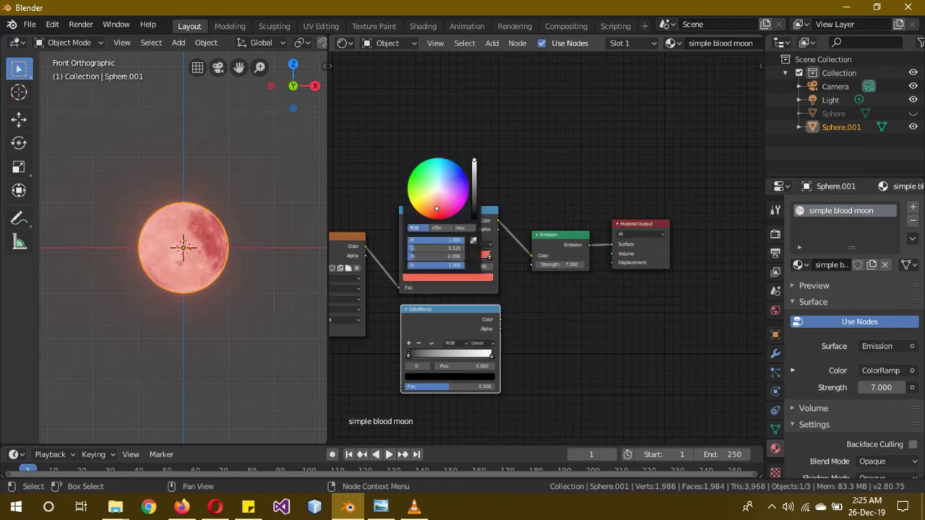
left_click(437, 214)
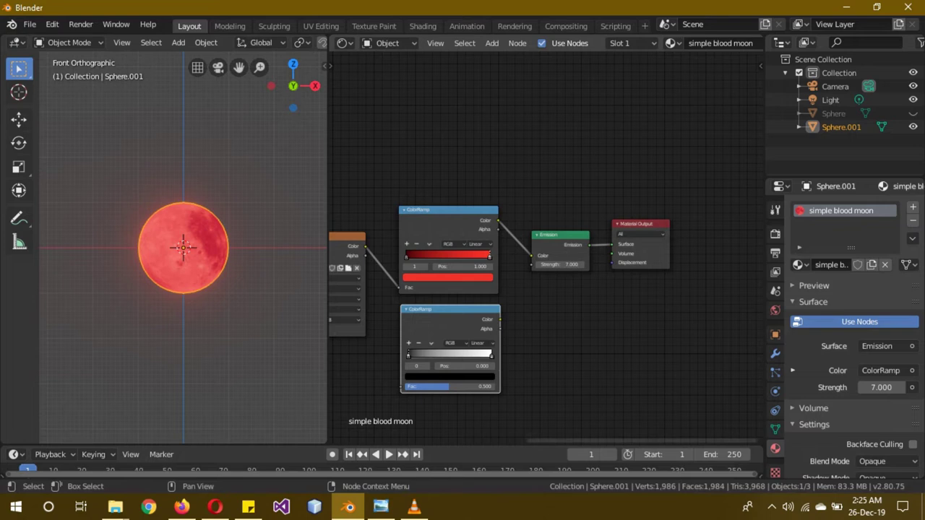
- On the copied ramp, move the white stop to 0.514 and add a stop at 0.757
left_click_drag(491, 355, 450, 355)
left_click(409, 343)
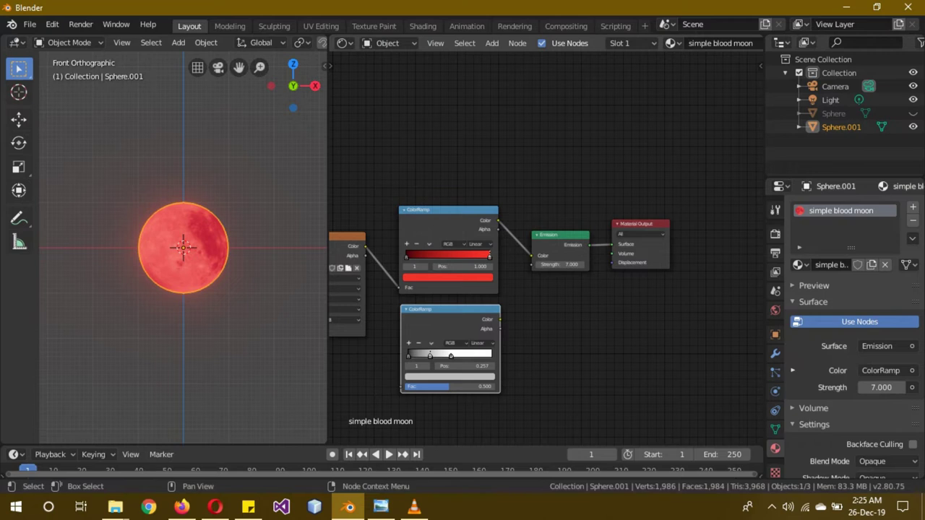
left_click_drag(430, 355, 491, 355)
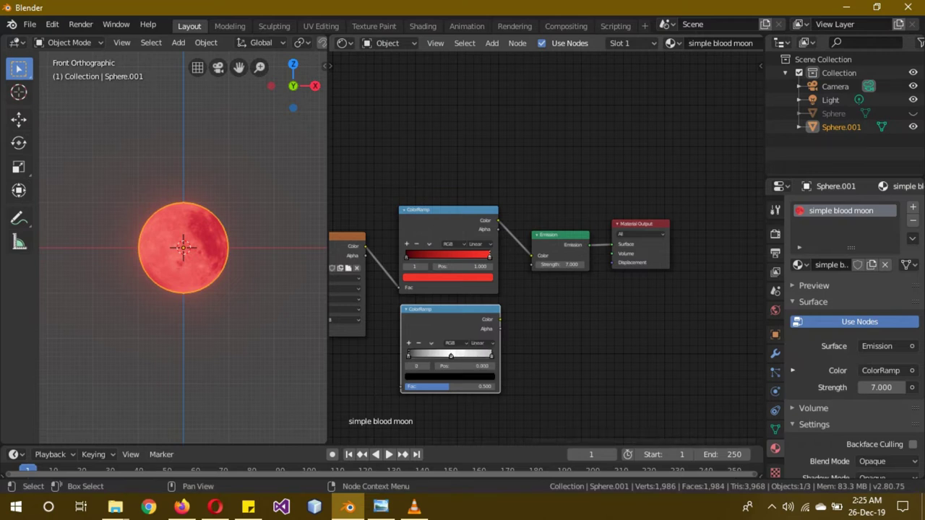
left_click(449, 375)
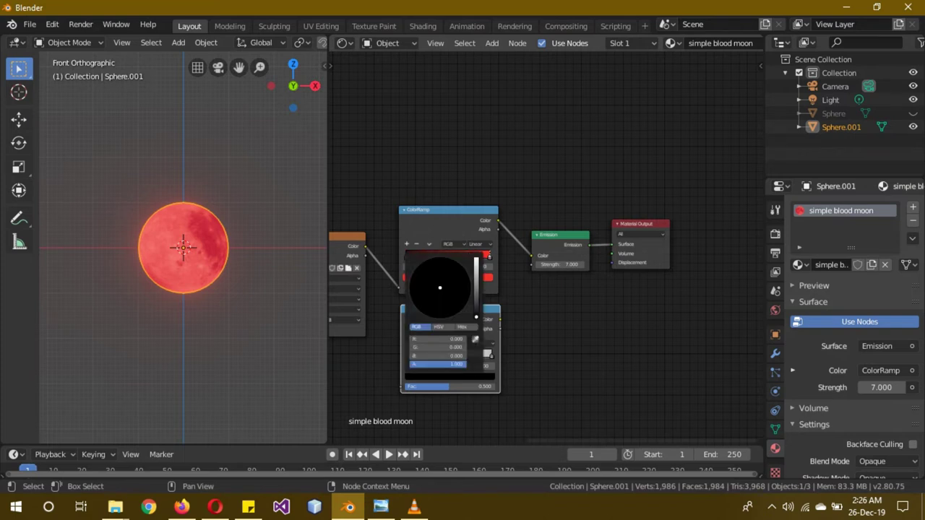
- Make the lower ramp's first stop red, wire its Color to Emission Strength and the moon image to its Fac
left_click_drag(475, 317, 476, 280)
left_click(436, 311)
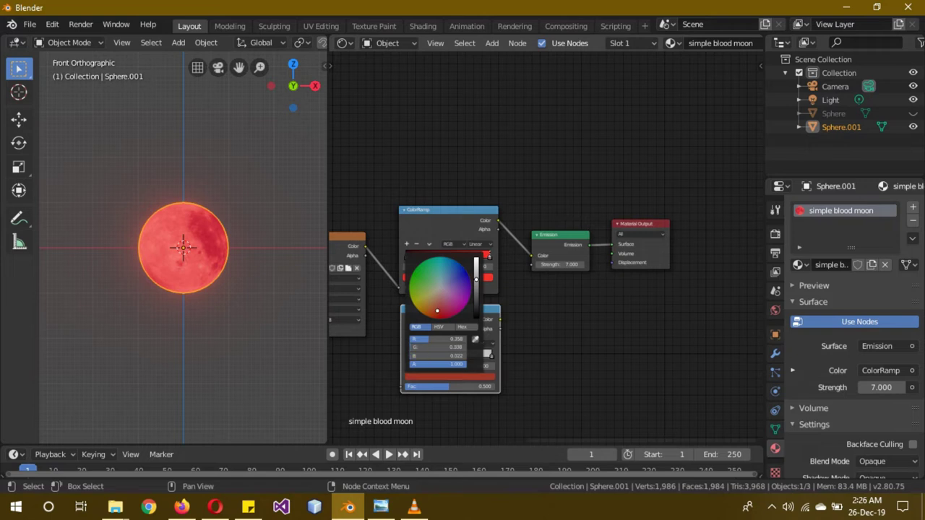
left_click_drag(499, 319, 531, 264)
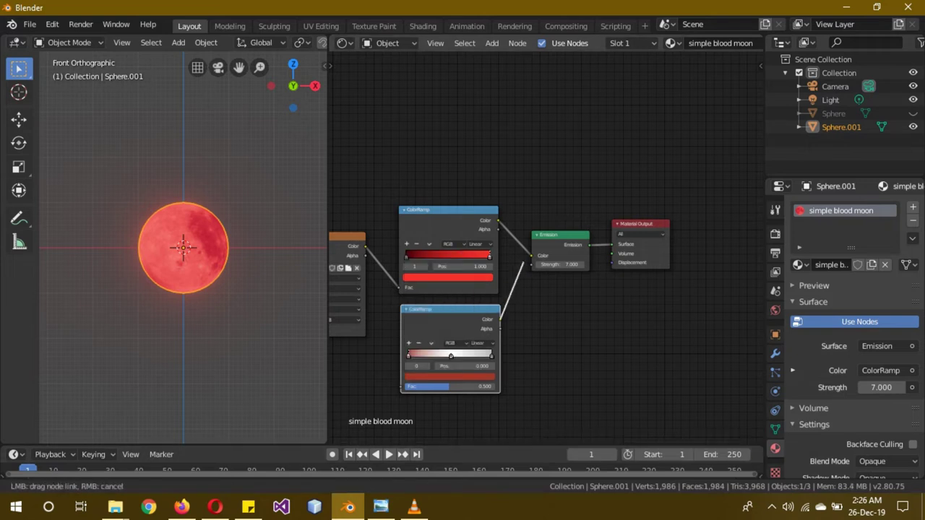
left_click_drag(365, 246, 402, 387)
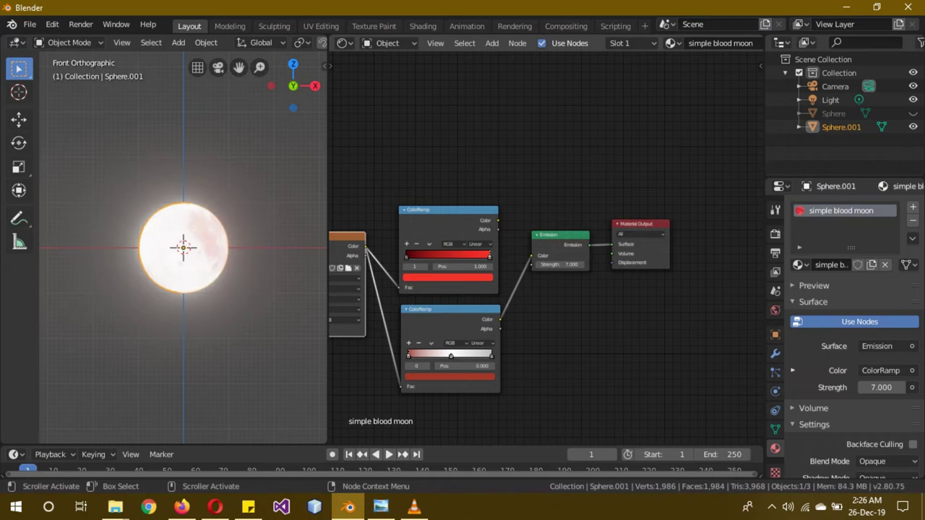
- Unhook the image from the upper ramp and make the lower ramp's right stop bright orange at 0.900
left_click_drag(398, 287, 368, 304)
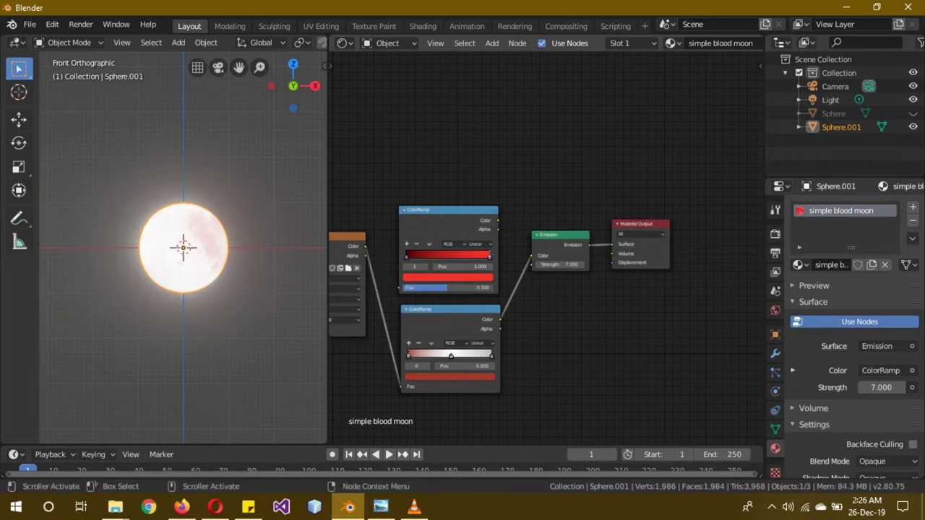
left_click(451, 355)
left_click(450, 376)
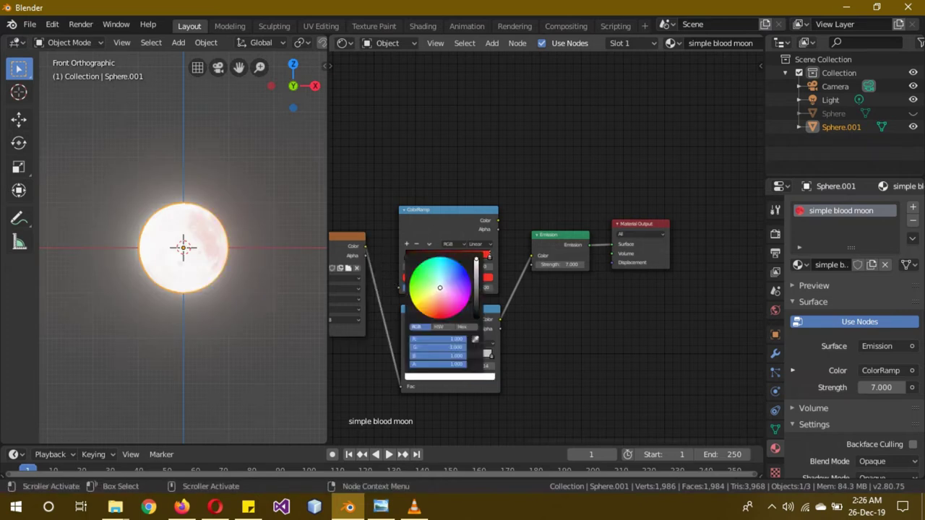
left_click(415, 275)
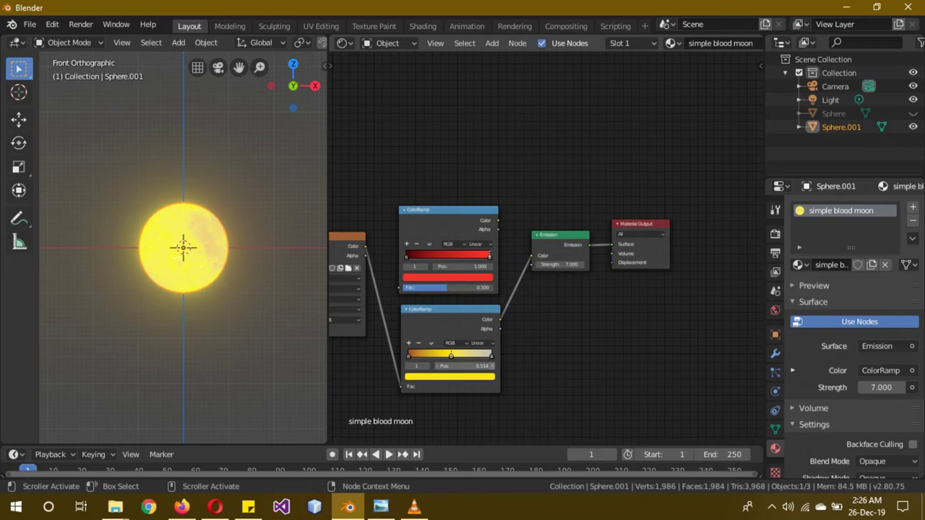
left_click(449, 376)
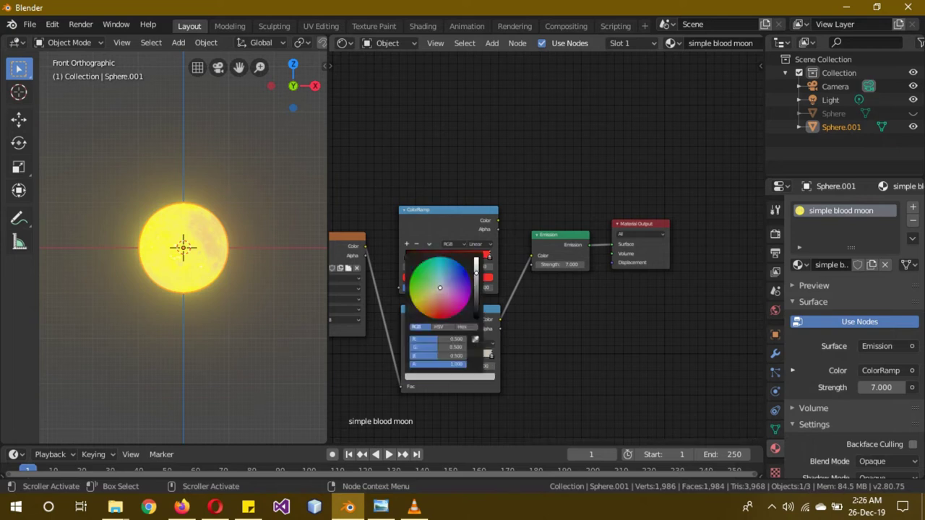
left_click(430, 308)
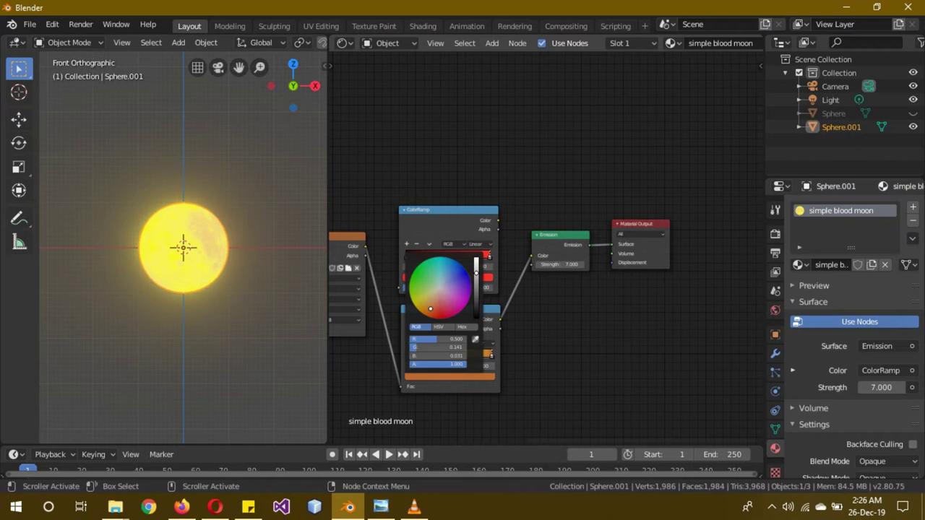
left_click_drag(476, 273, 476, 258)
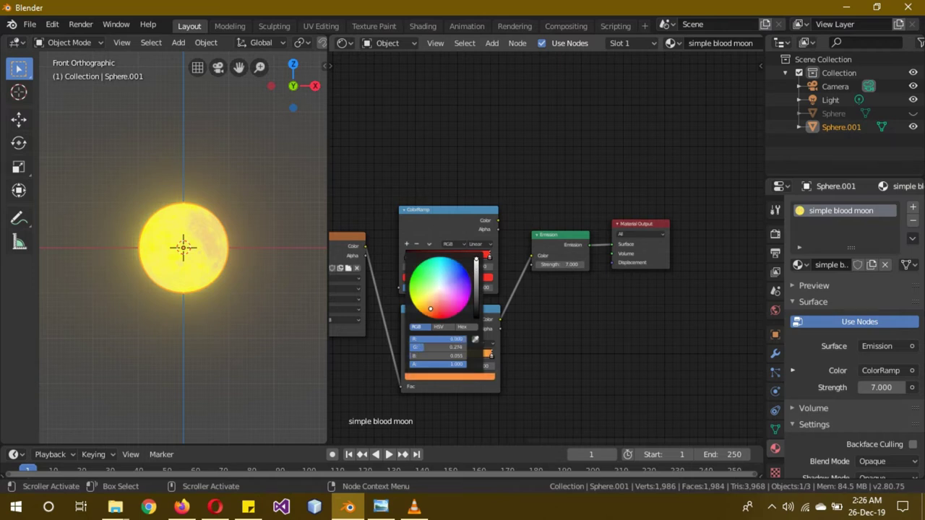
left_click(450, 366)
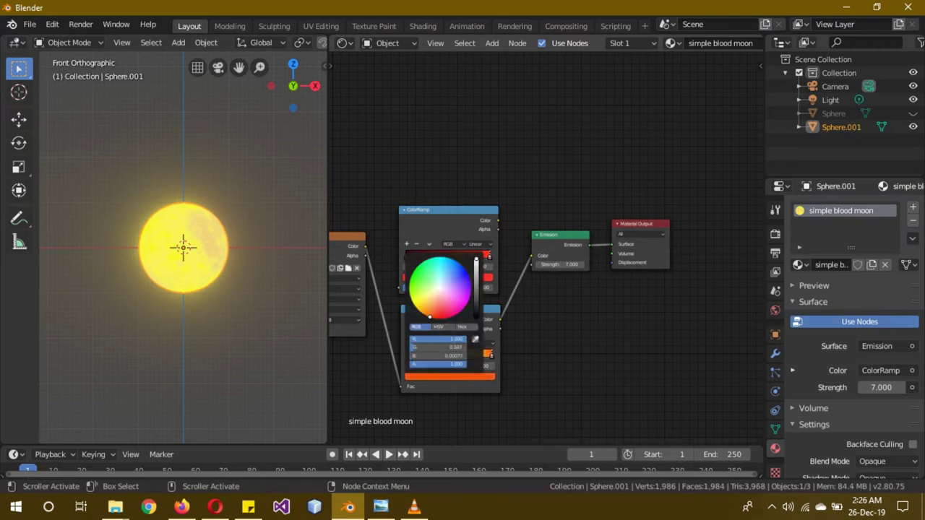
left_click_drag(491, 355, 442, 355)
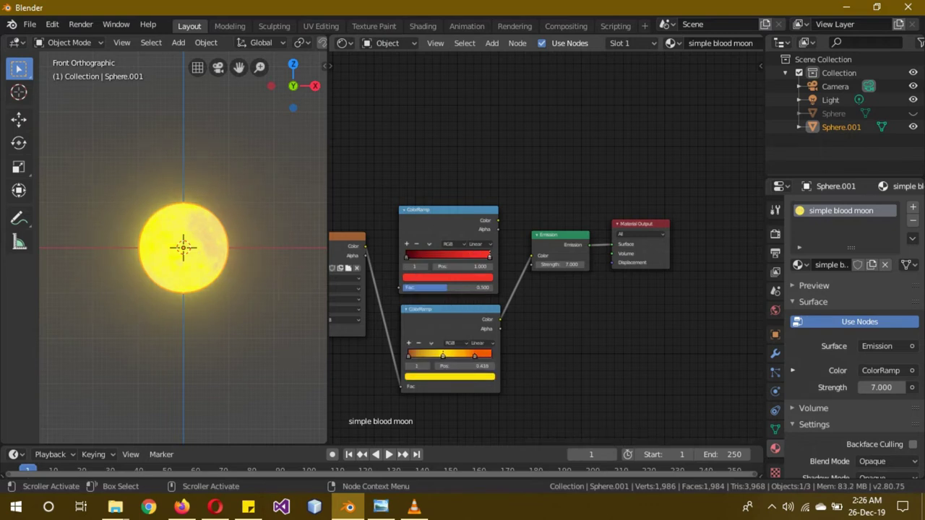
- Recolour the lower ramp's other stops with a sampled orange and pale yellow, sliding the middle stop left
left_click_drag(408, 355, 419, 355)
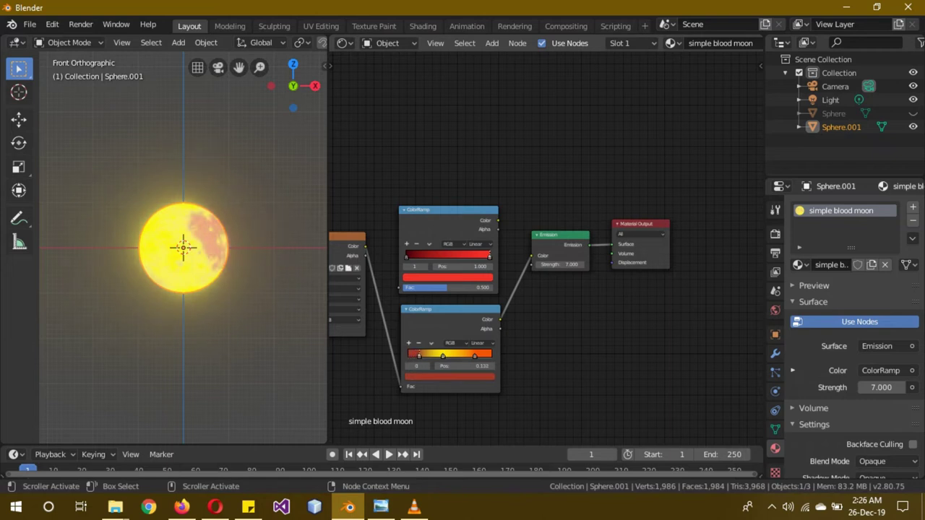
left_click(448, 376)
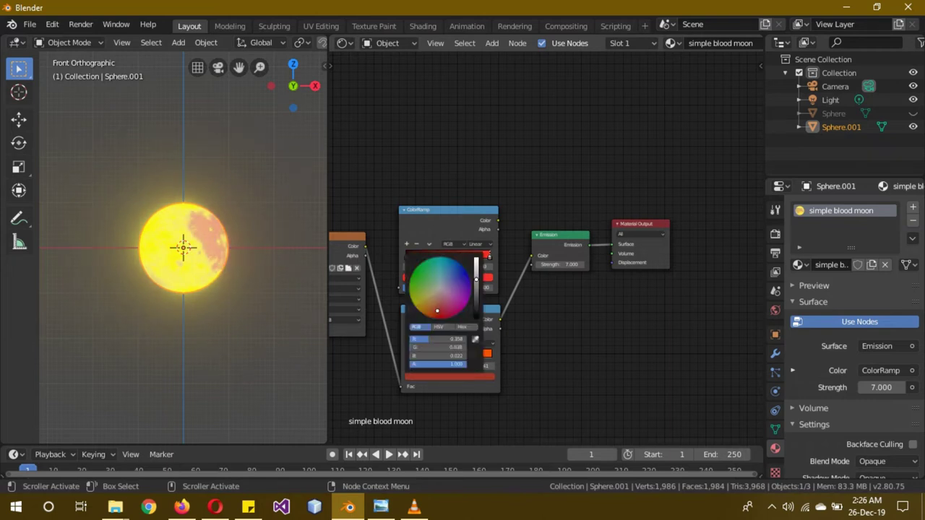
left_click(475, 339)
left_click(183, 248)
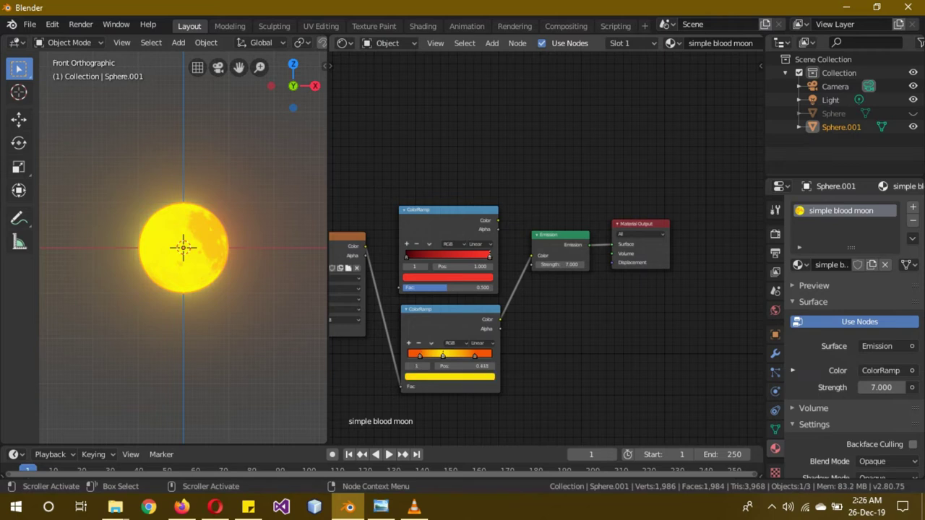
left_click(448, 376)
left_click_drag(415, 305, 423, 303)
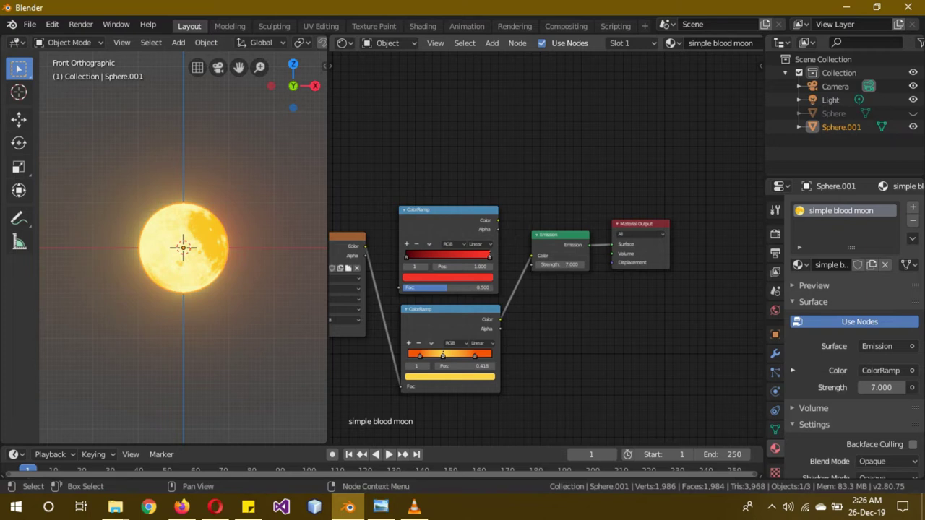
left_click_drag(442, 355, 411, 355)
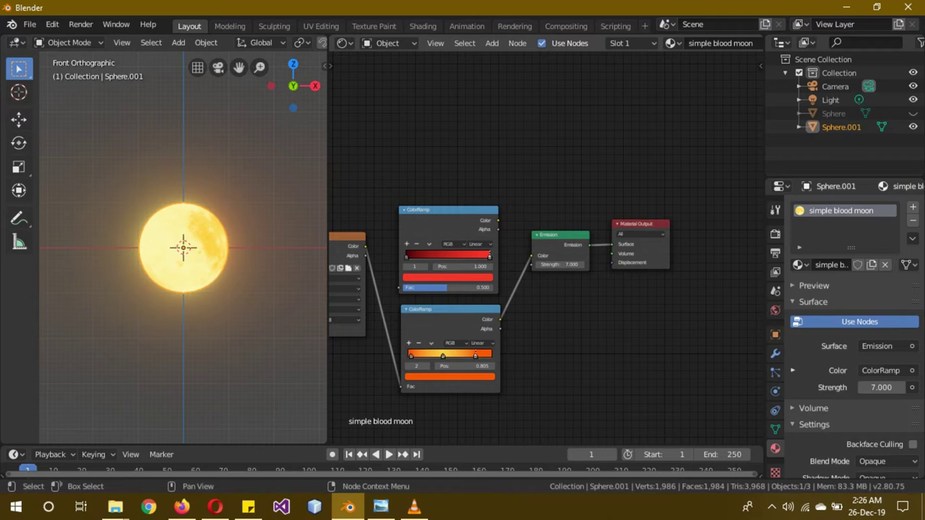
left_click(448, 375)
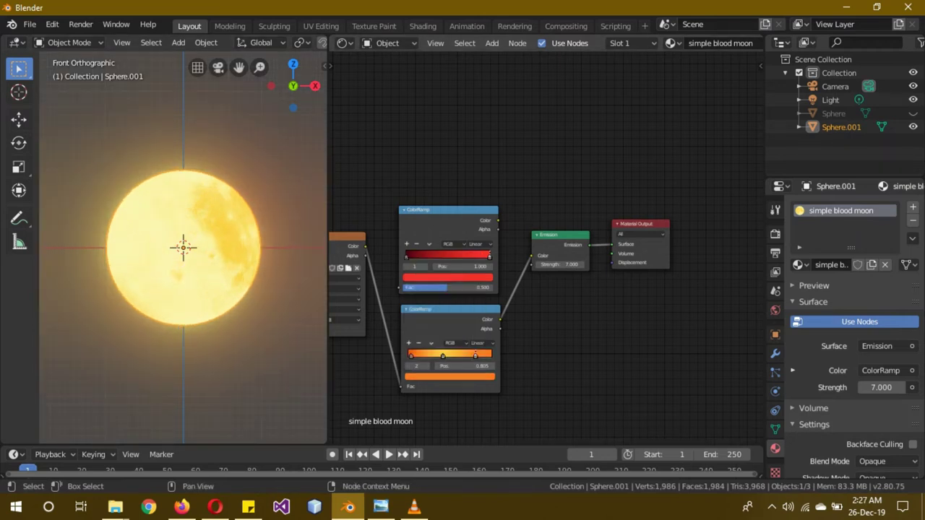
left_click(448, 376)
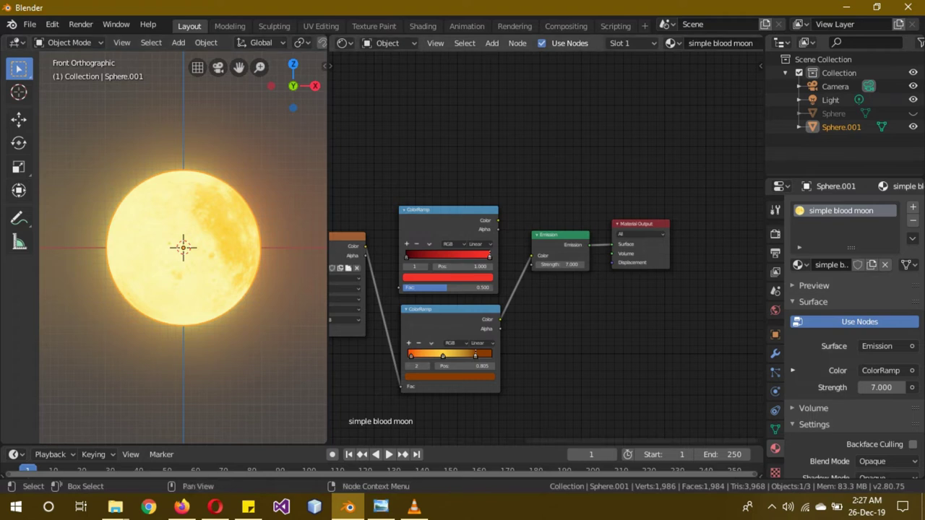
- Route the moon image through the red ColorRamp into Emission Color and move the orange ramp aside
left_click_drag(401, 386, 399, 288)
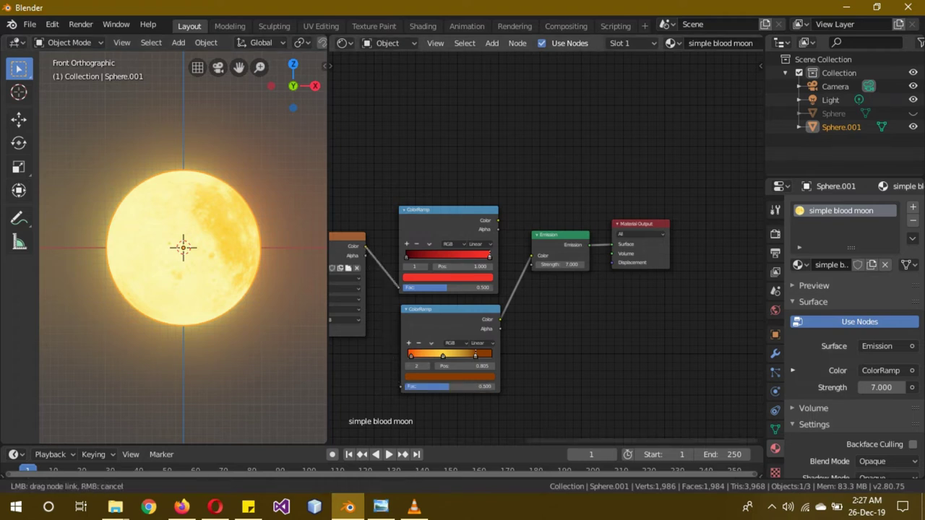
left_click_drag(498, 220, 532, 256)
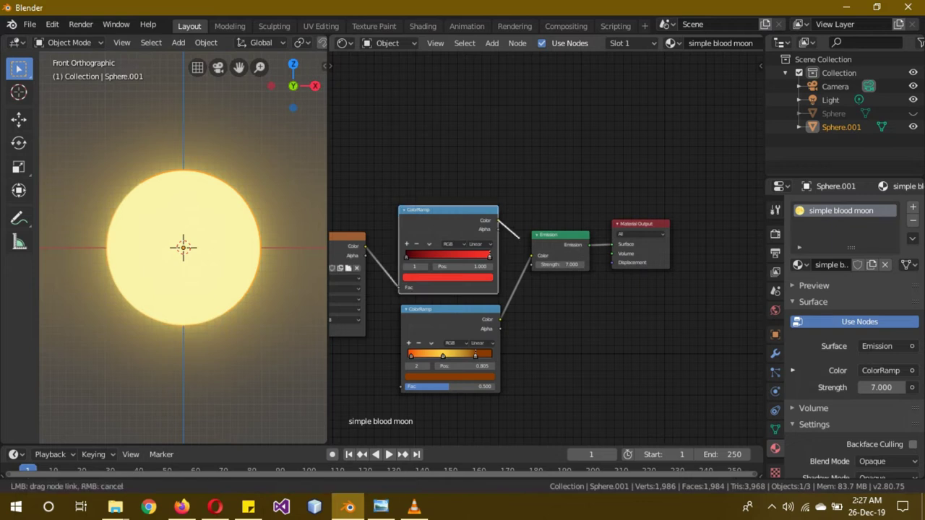
left_click_drag(448, 310, 451, 384)
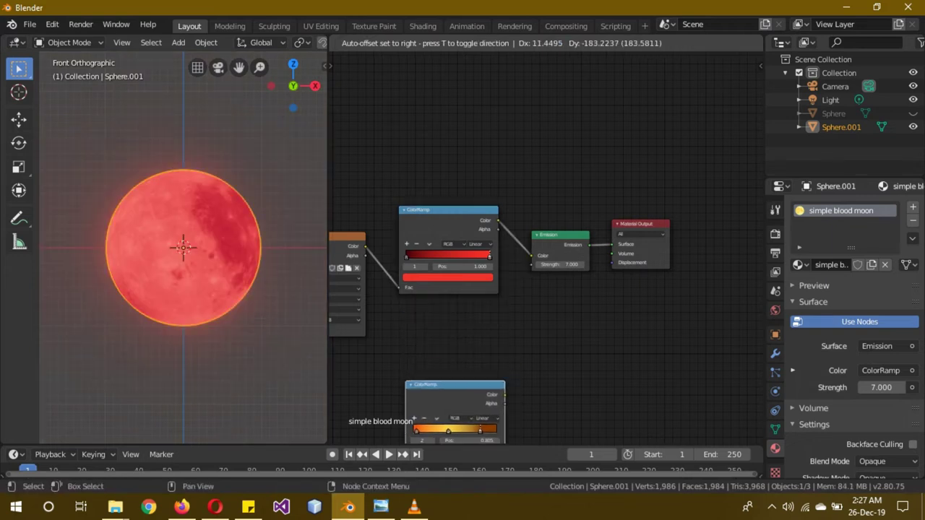
scroll(450, 385, "down", 2)
scroll(546, 249, "down", 3)
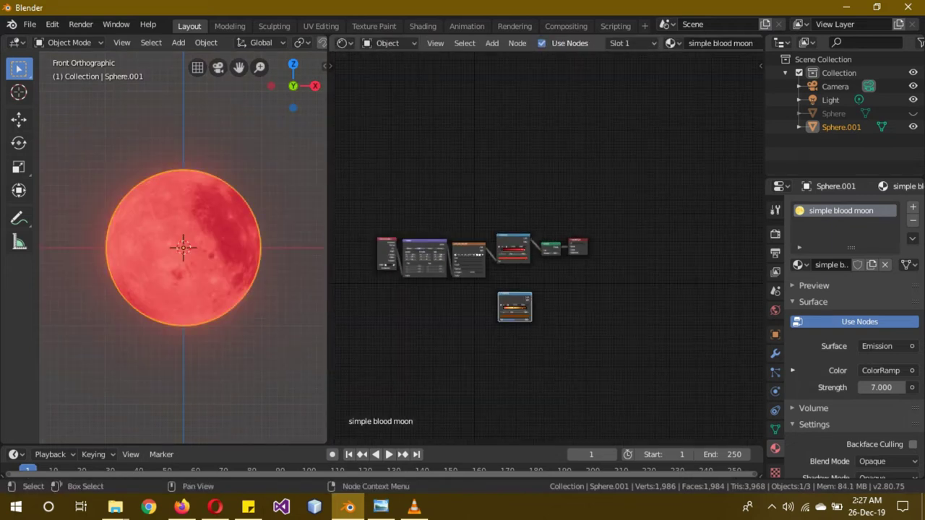
- Copy the top row of texture, ColorRamp and Emission nodes
left_click_drag(554, 207, 375, 290)
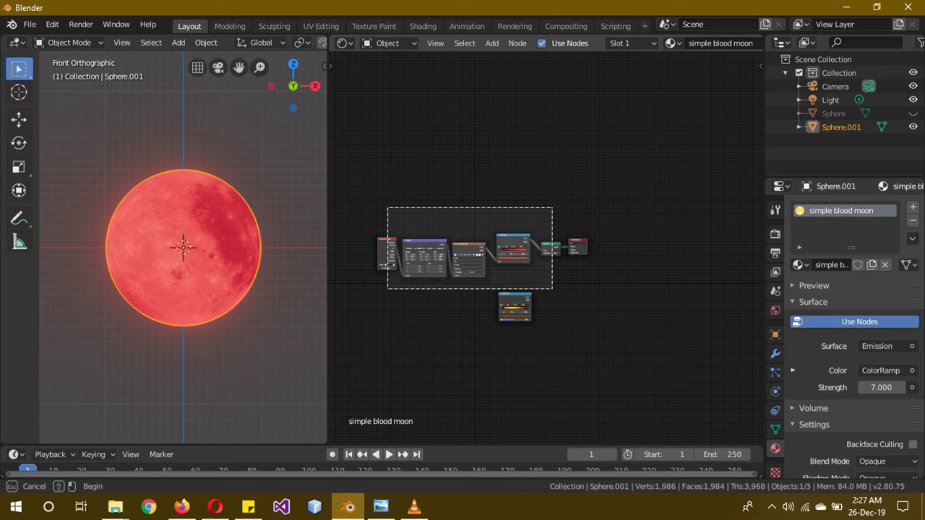
right_click(506, 246)
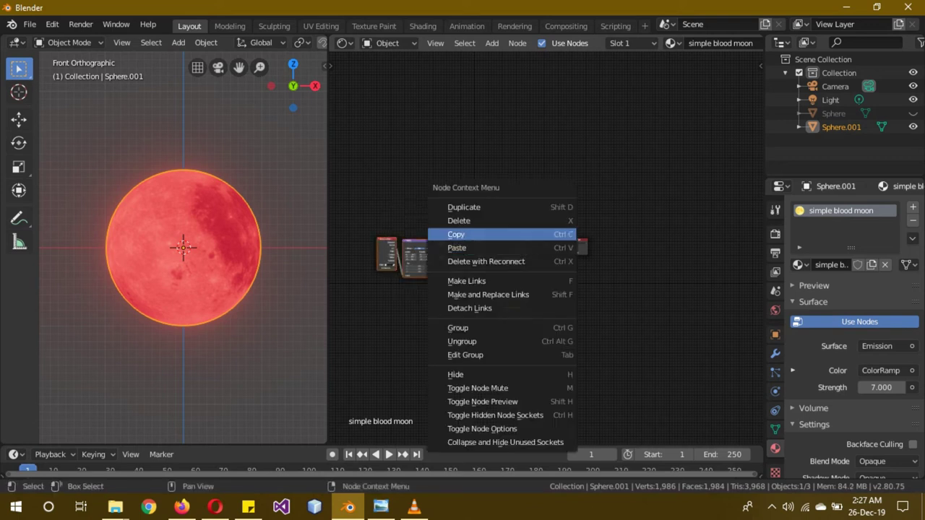
left_click(506, 236)
scroll(547, 247, "up", 3)
scroll(547, 247, "up", 1)
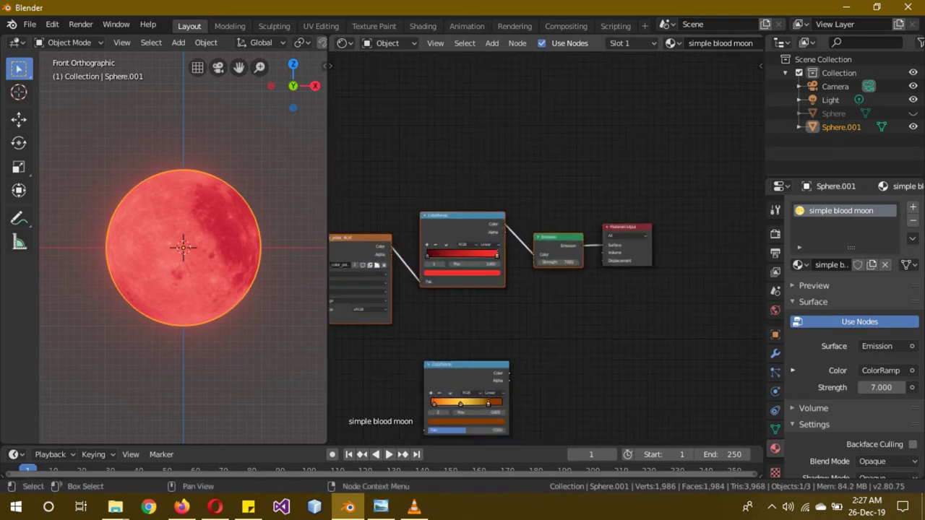
- Duplicate the red ColorRamp and Emission chain above the original and shift Material Output right
left_click(462, 231)
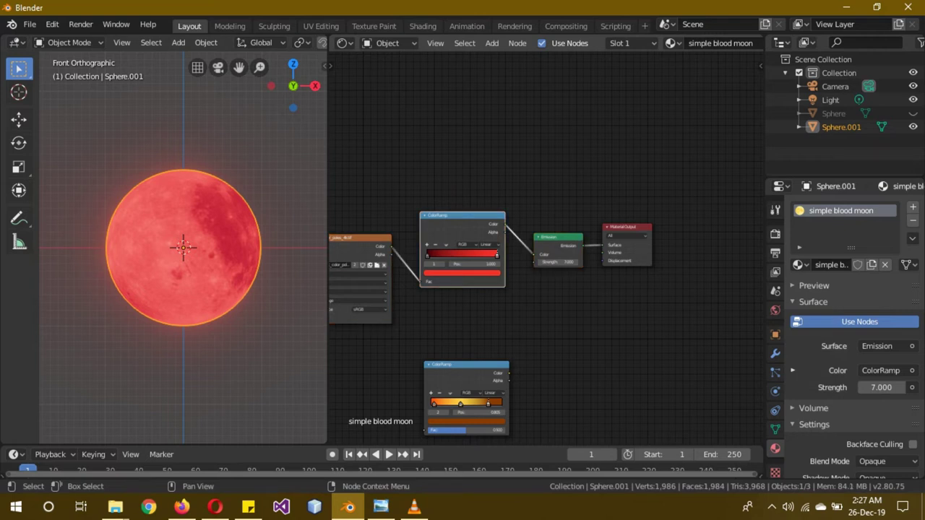
key("shift+l")
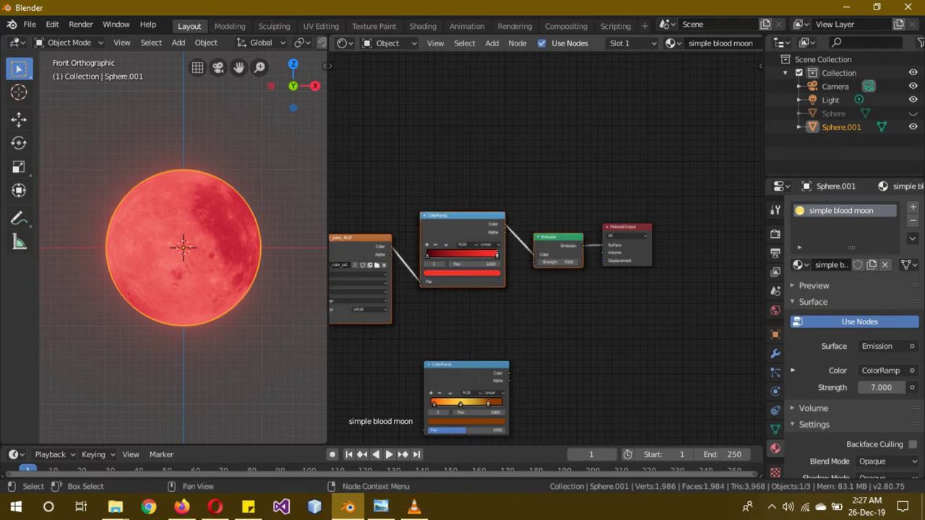
scroll(546, 247, "down", 3)
scroll(547, 248, "down", 1)
key("shift+d")
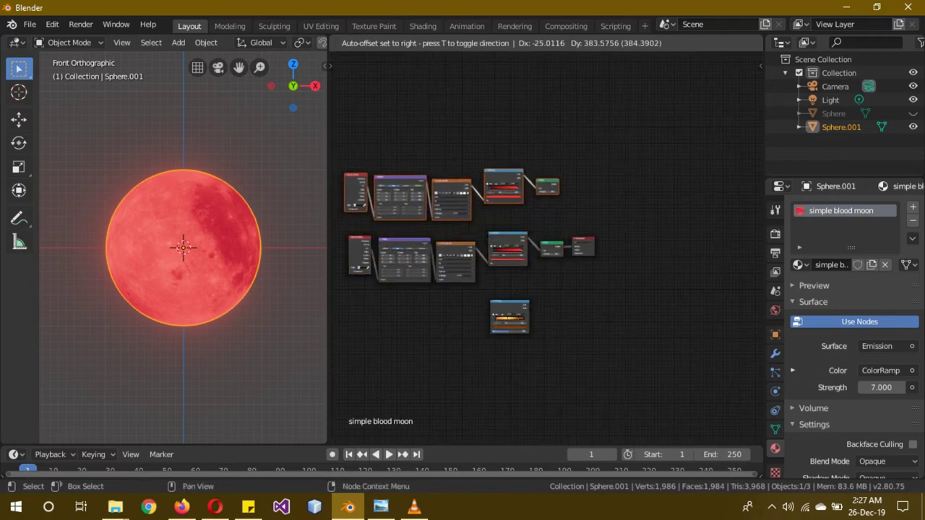
key("Return")
key("g")
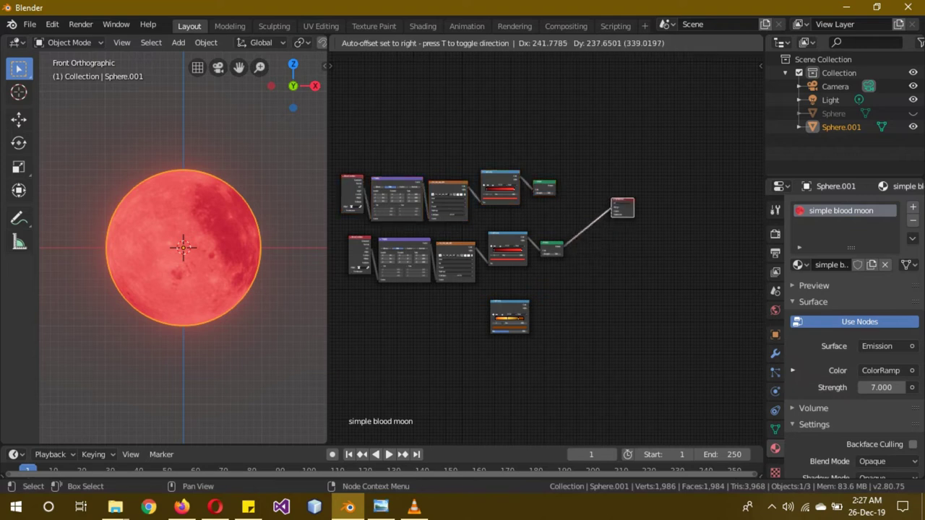
key("Return")
scroll(549, 246, "up", 2)
- Insert a Mix Shader between the Emission and Material Output and feed the upper Emission into it
scroll(549, 245, "up", 1)
key("shift+a")
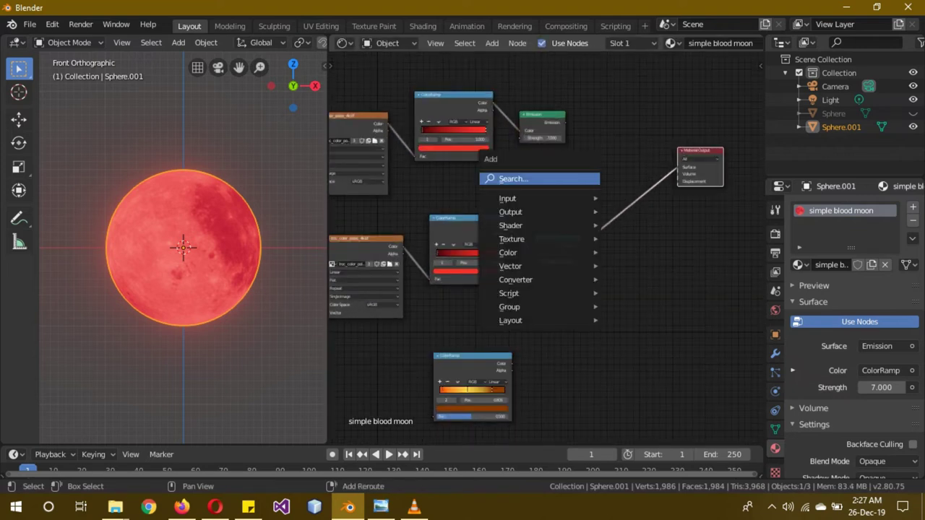
left_click(506, 180)
type("mix")
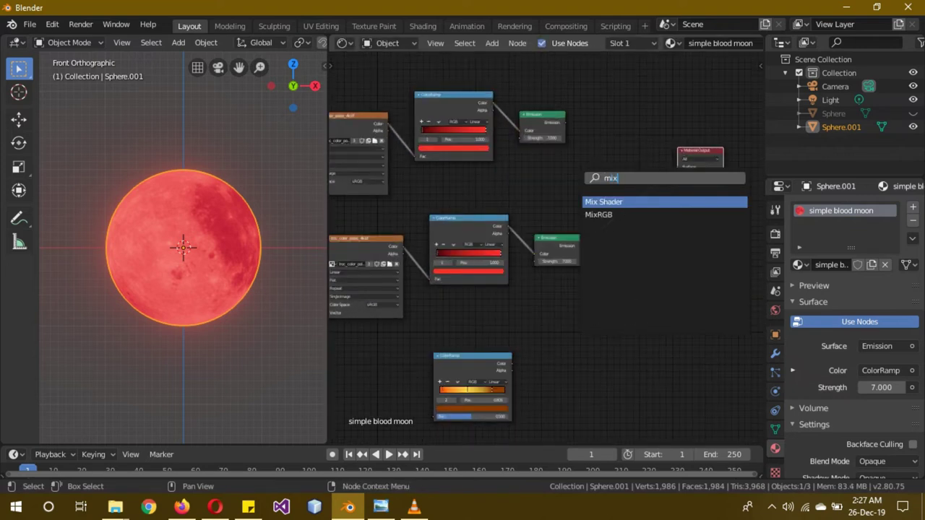
key("Return")
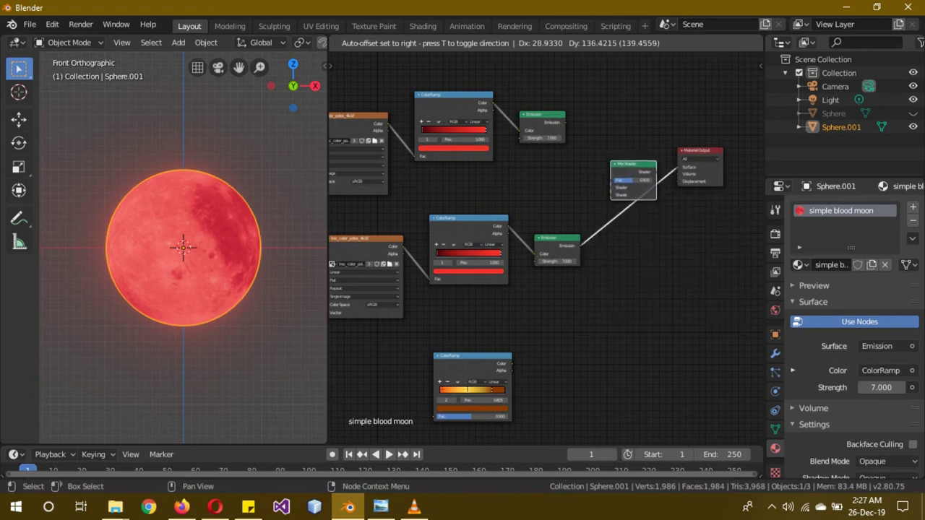
key("Return")
left_click_drag(565, 121, 611, 194)
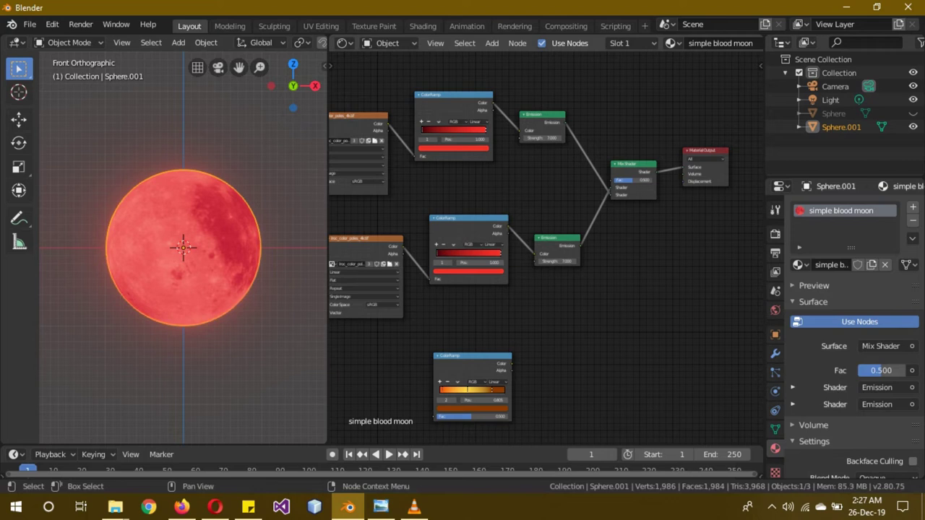
- Set the upper ColorRamp's stop colour to white
left_click(453, 148)
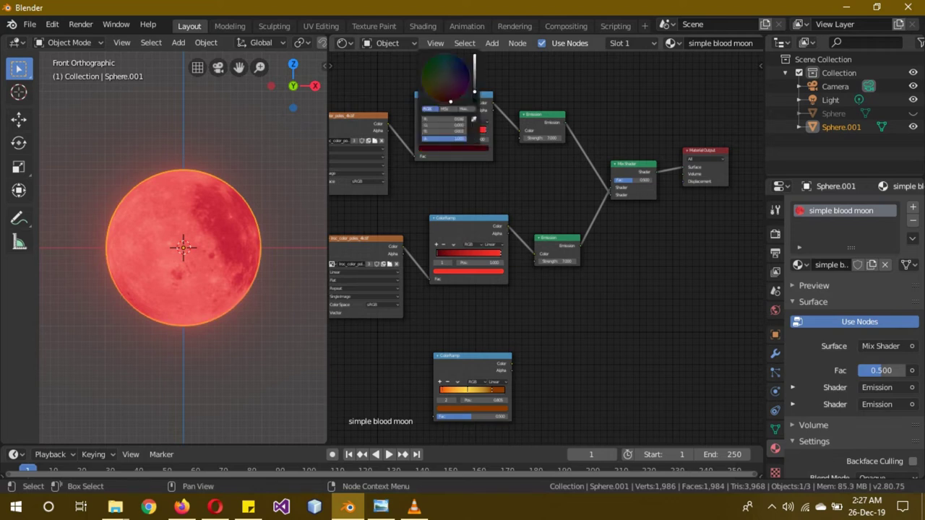
left_click_drag(474, 92, 473, 101)
left_click(486, 130)
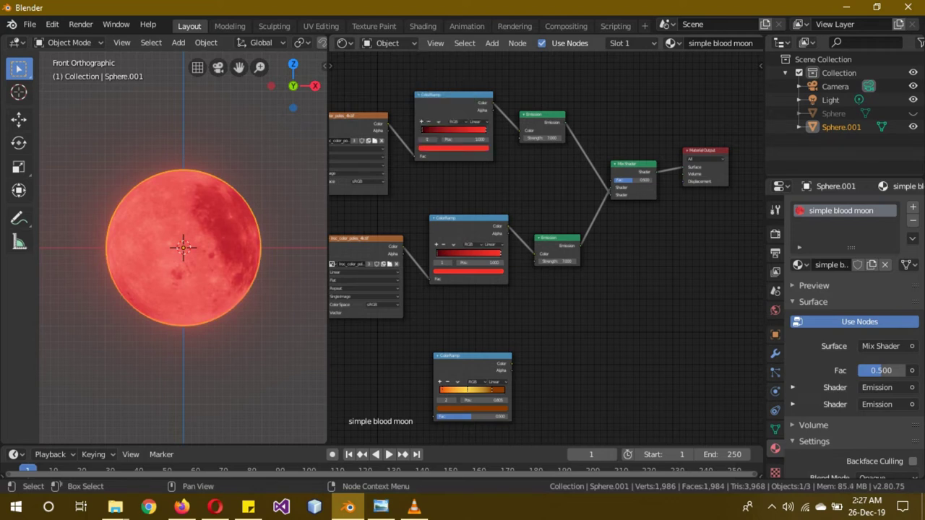
left_click(453, 148)
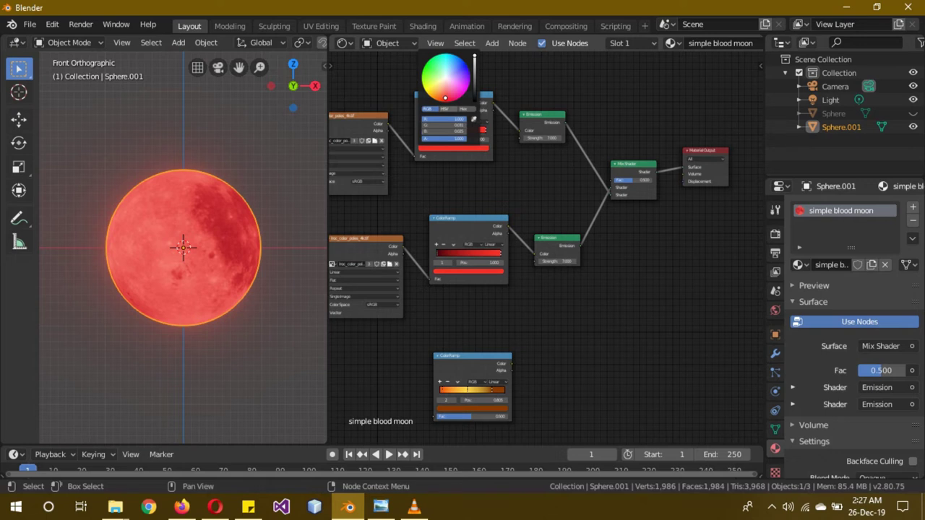
left_click_drag(445, 96, 445, 78)
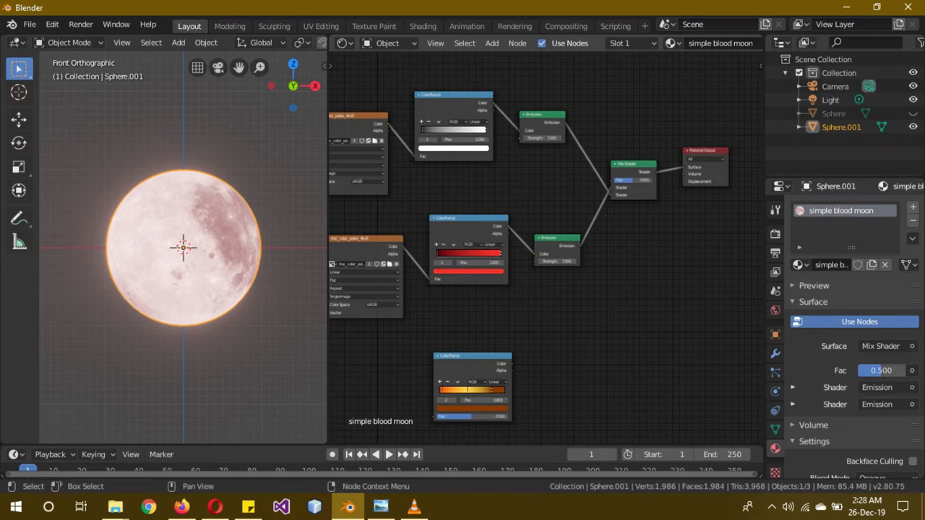
- Duplicate the white ramp, link its Color to the Mix Shader Fac, and set its stop to 0.532
left_click_drag(453, 96, 445, 131)
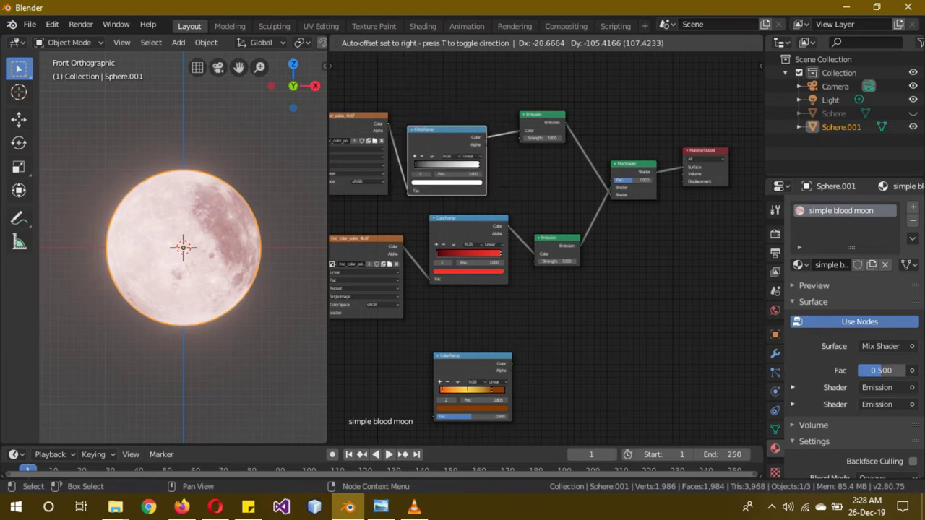
key("shift+d")
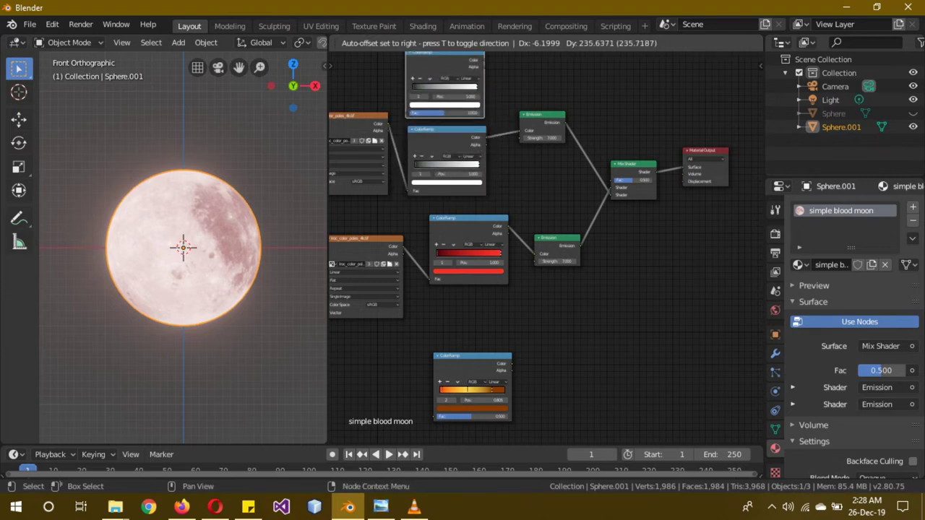
left_click_drag(482, 59, 612, 181)
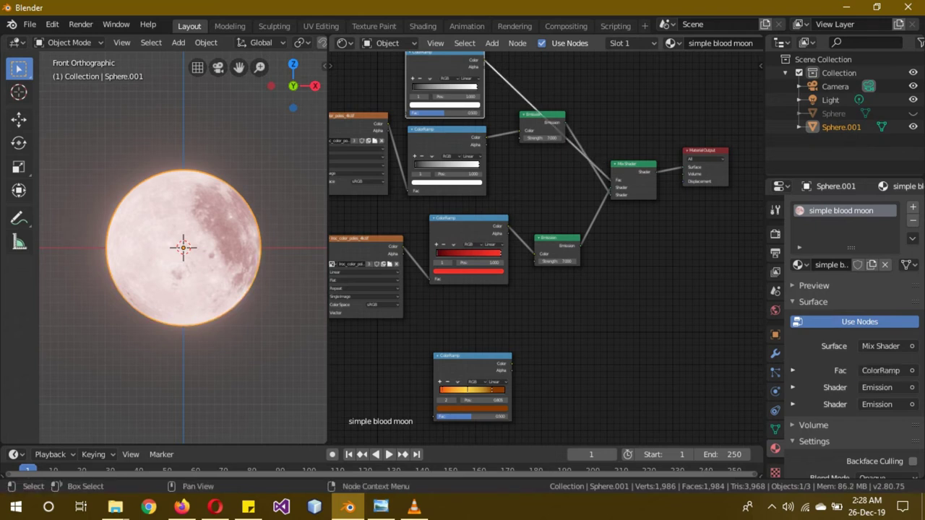
left_click_drag(477, 86, 446, 86)
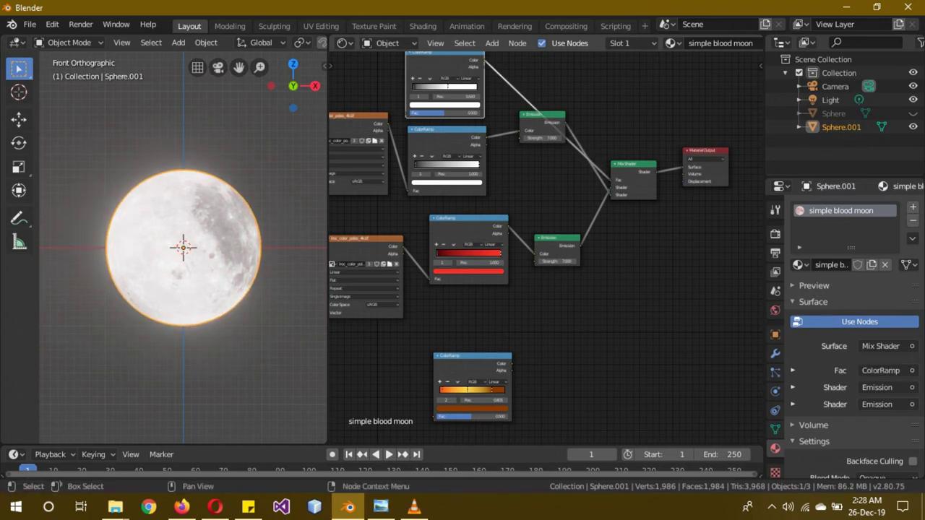
- Slide the Mix-factor ramp's white stop to 0.595 for darker markings, keeping the black stop at 0.000
scroll(447, 86, "down", 2)
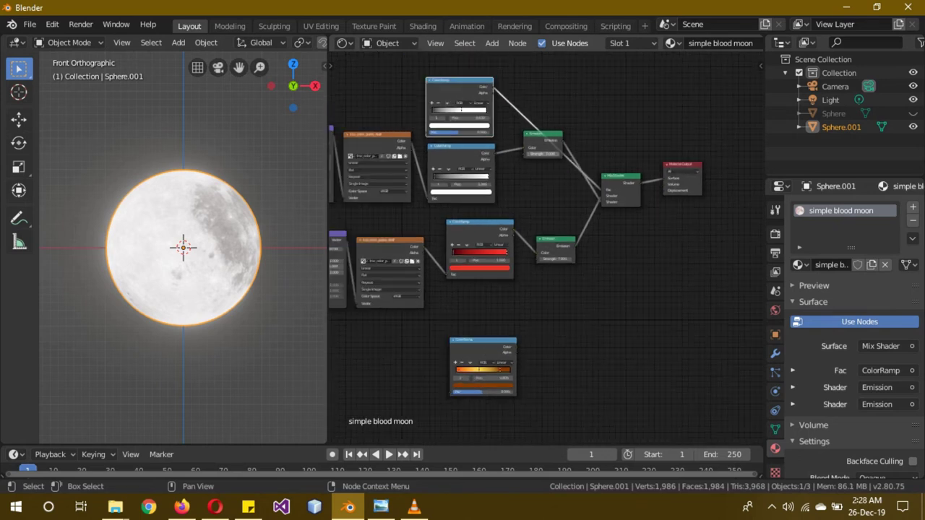
middle_click_drag(446, 86, 452, 182)
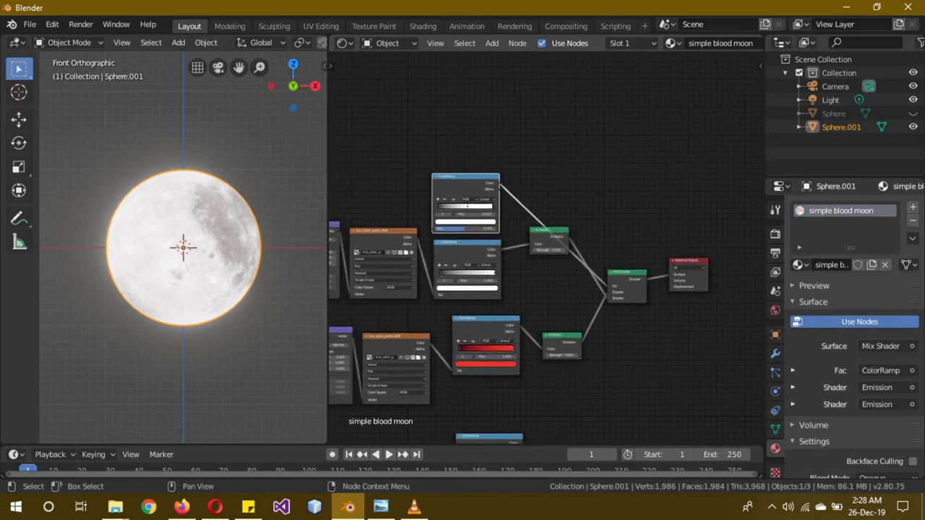
left_click_drag(467, 206, 481, 206)
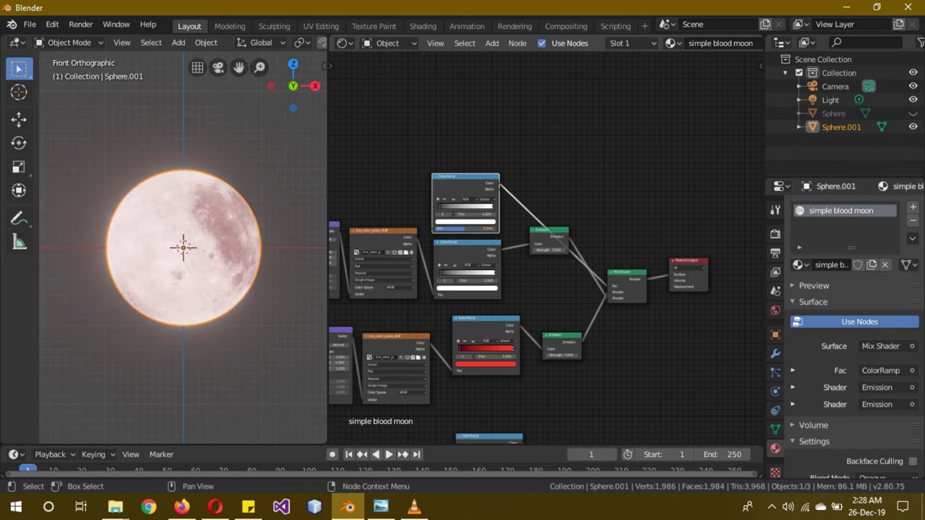
mouse_move(466, 206)
left_mouse_down()
mouse_move(439, 205)
mouse_move(471, 206)
left_mouse_up()
left_click(492, 209)
scroll(543, 245, "up", 2)
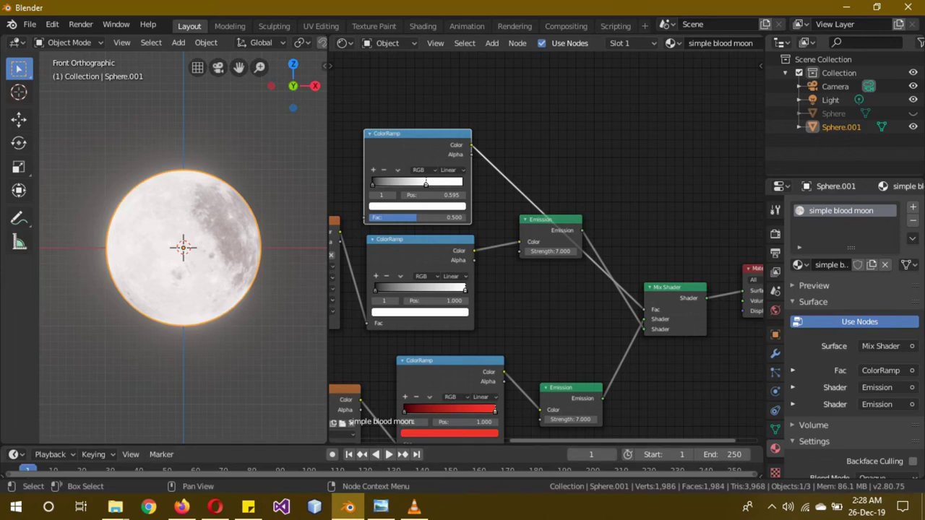
left_click_drag(333, 422, 334, 362)
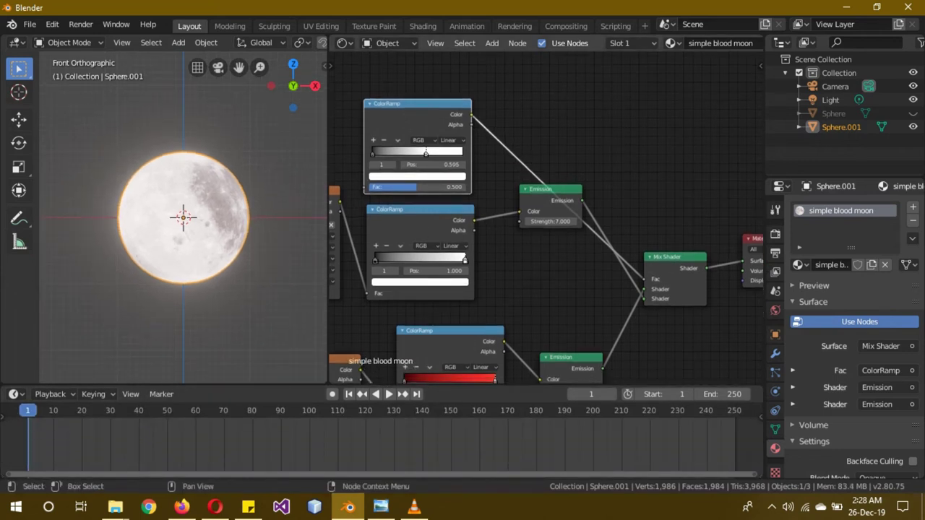
left_click(372, 154)
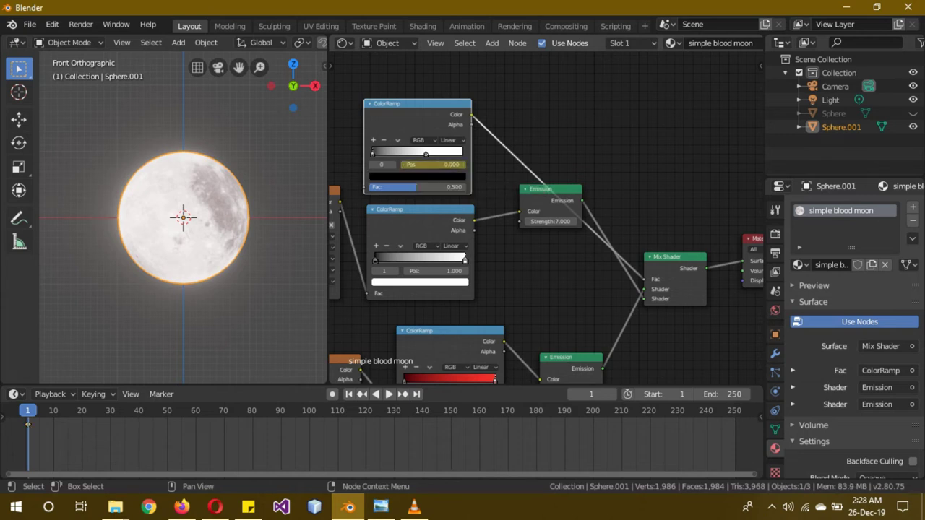
- Keyframe the white stop at frame 1; at frame 50, move the white stop to 1.000 and the black stop right, keyframing both
left_click(426, 153)
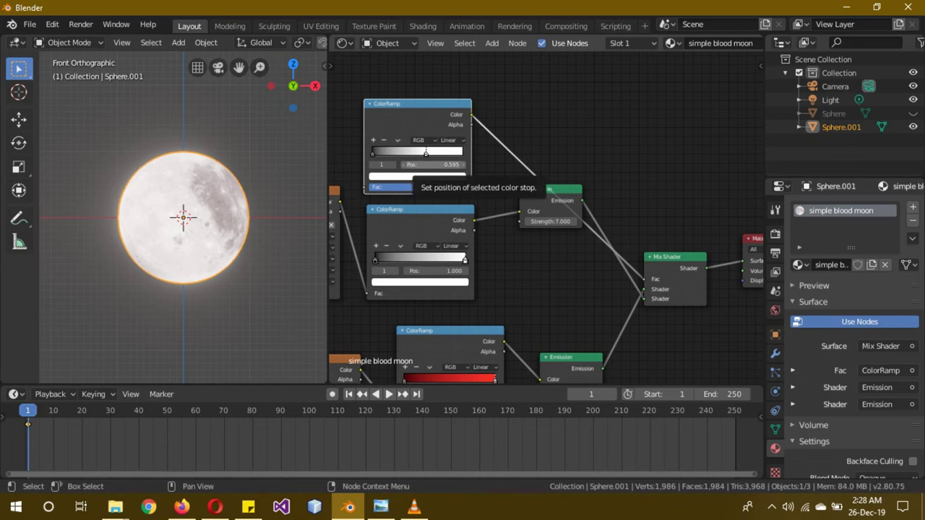
key("i")
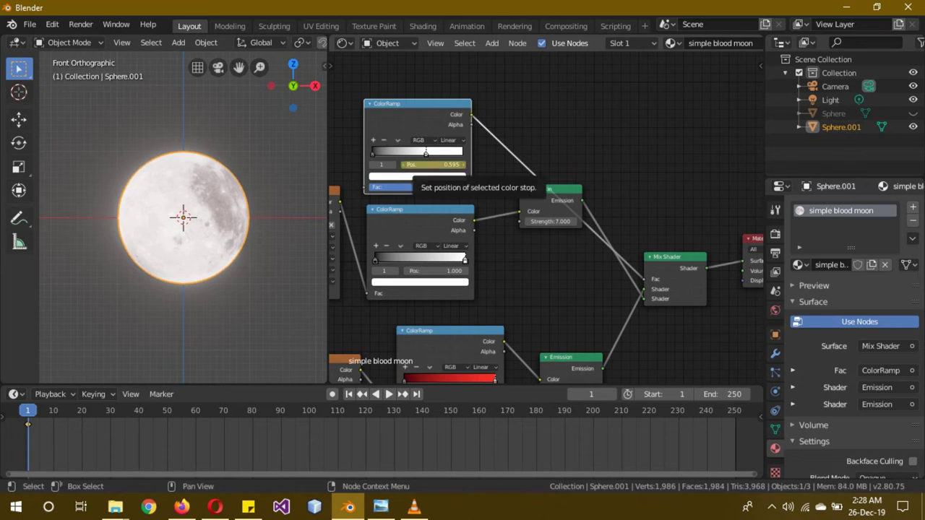
key("space")
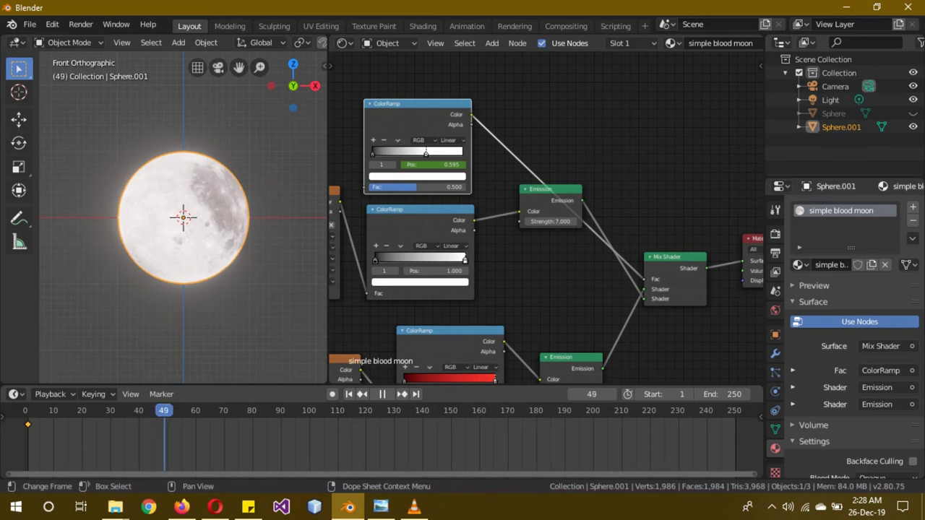
key("space")
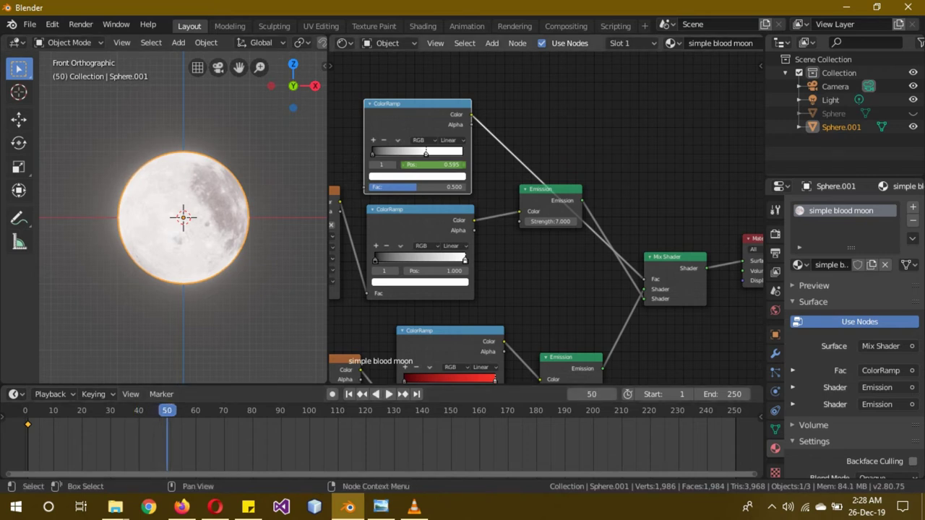
left_click_drag(425, 152, 462, 153)
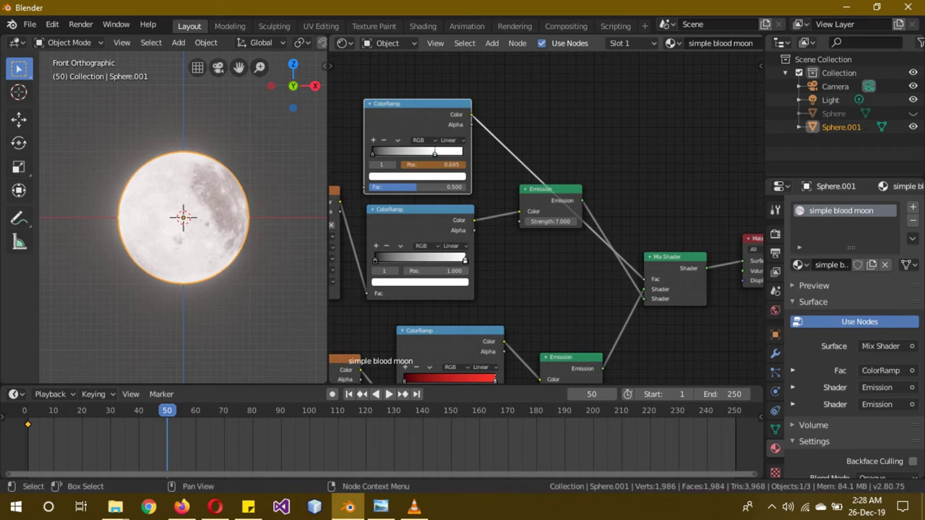
key("i")
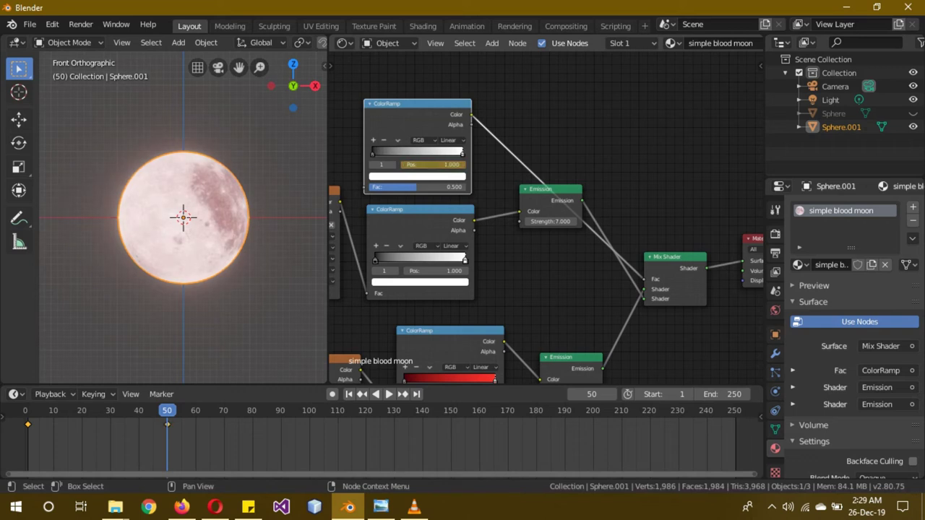
left_click_drag(373, 152, 415, 152)
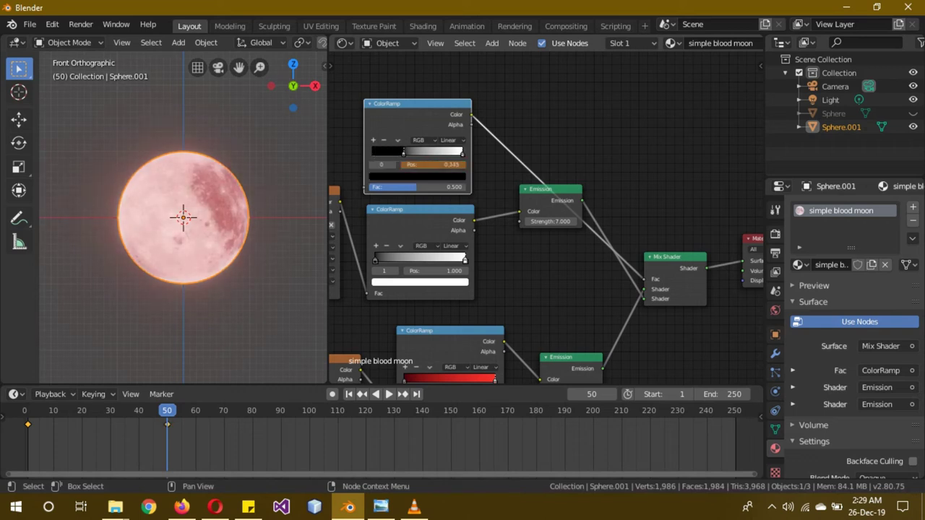
key("i")
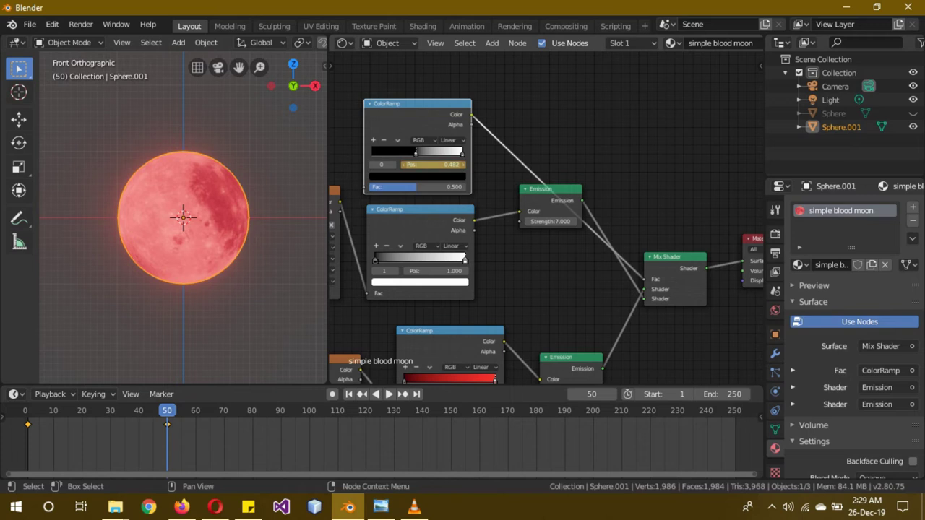
- Preview the white-to-red fade by playing the animation backwards and forwards, stopping at frame 1
key("shift+ctrl+space")
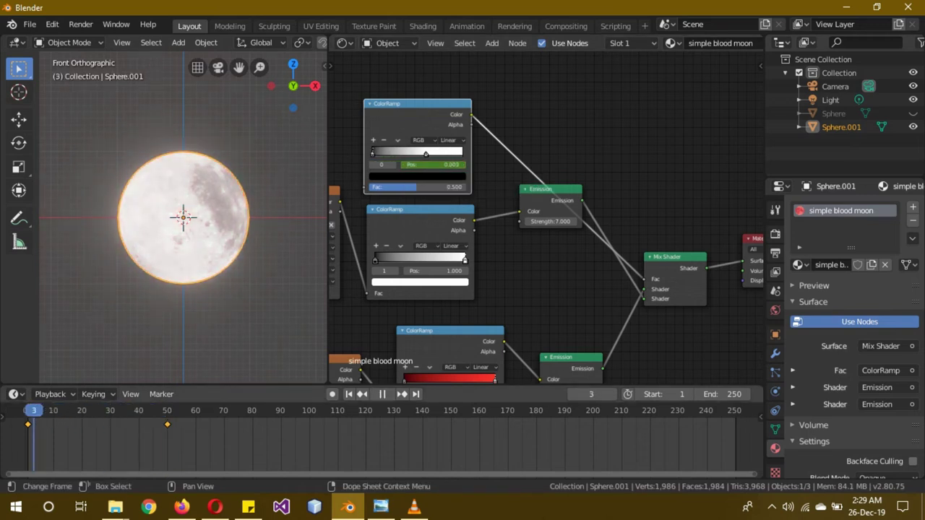
key("space")
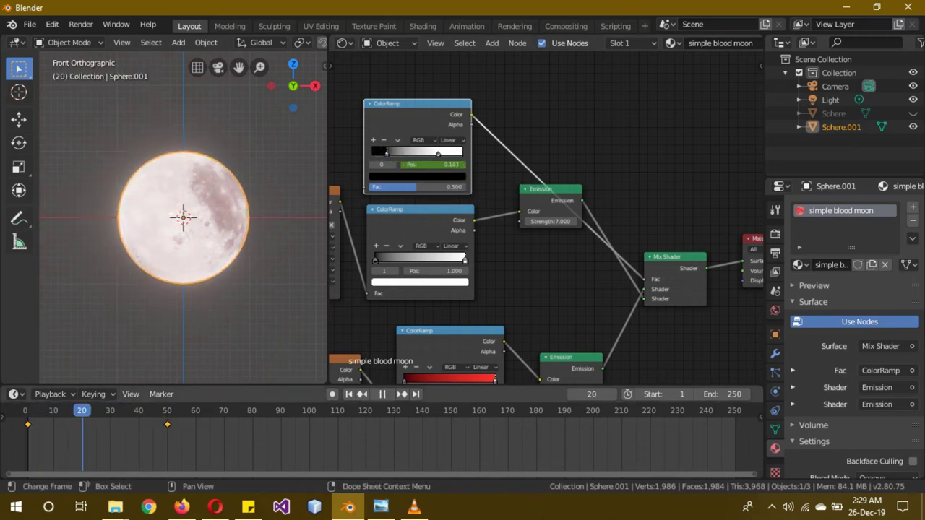
key("space")
key("shift+ctrl+space")
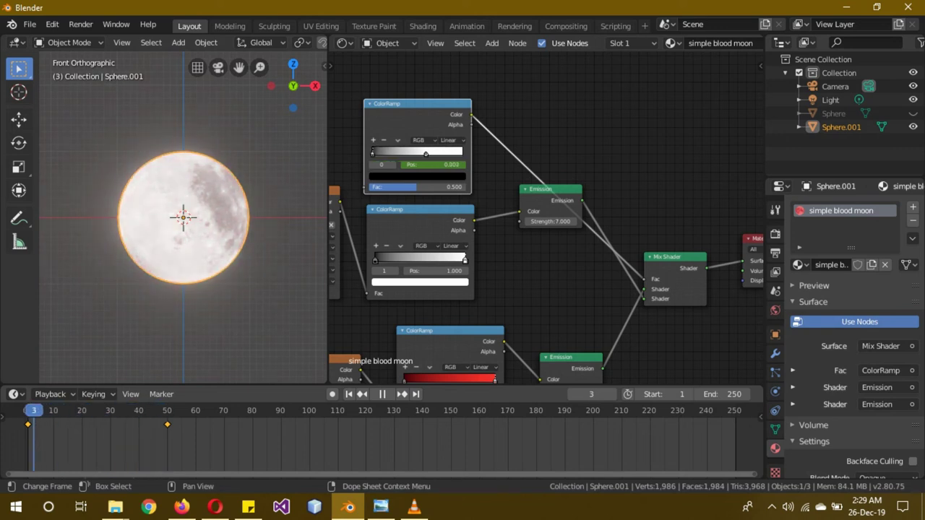
key("space")
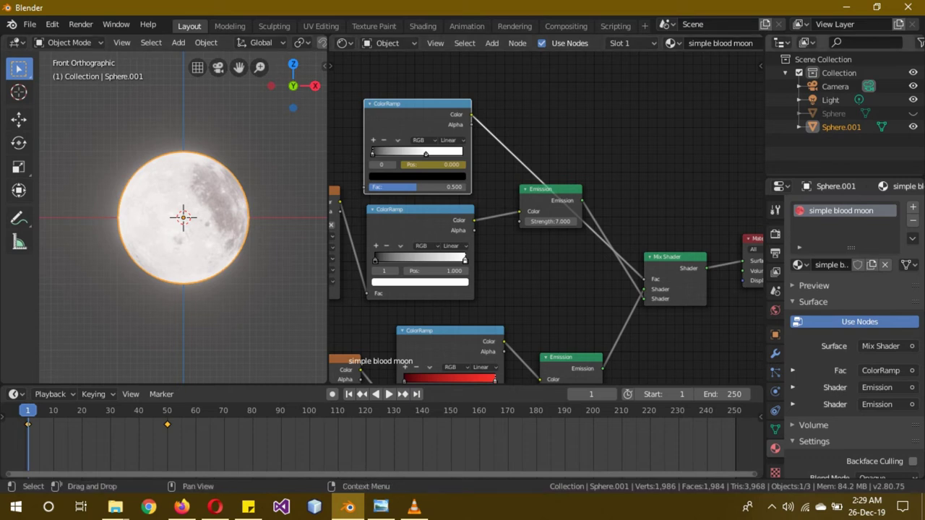
- Hide the blood moon sphere and add a new UV sphere
left_click(912, 127)
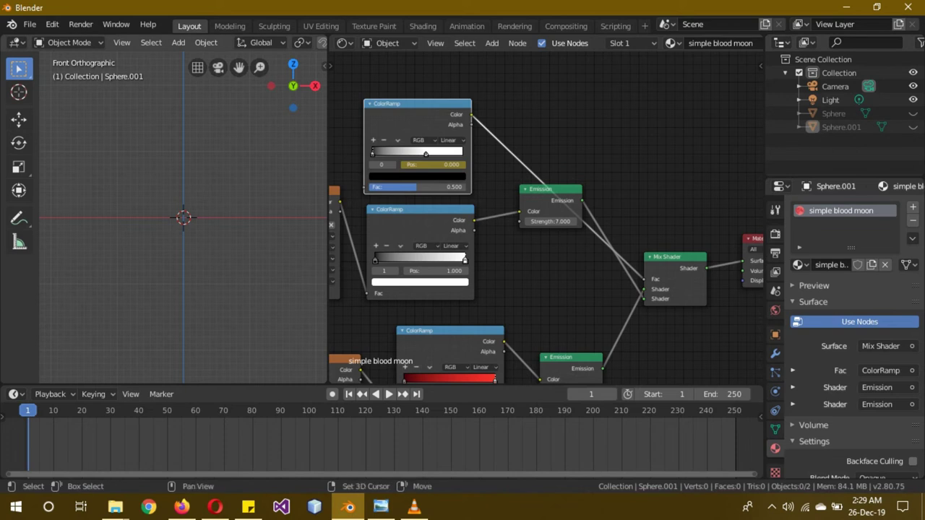
key("shift+a")
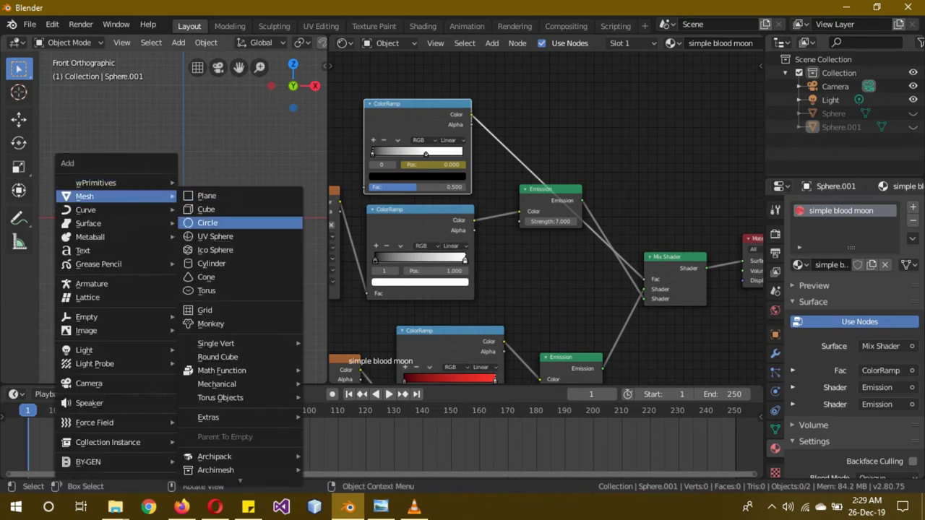
left_click(216, 237)
- Apply a Subdivision Surface modifier to the new sphere and shade it smooth
left_click(775, 353)
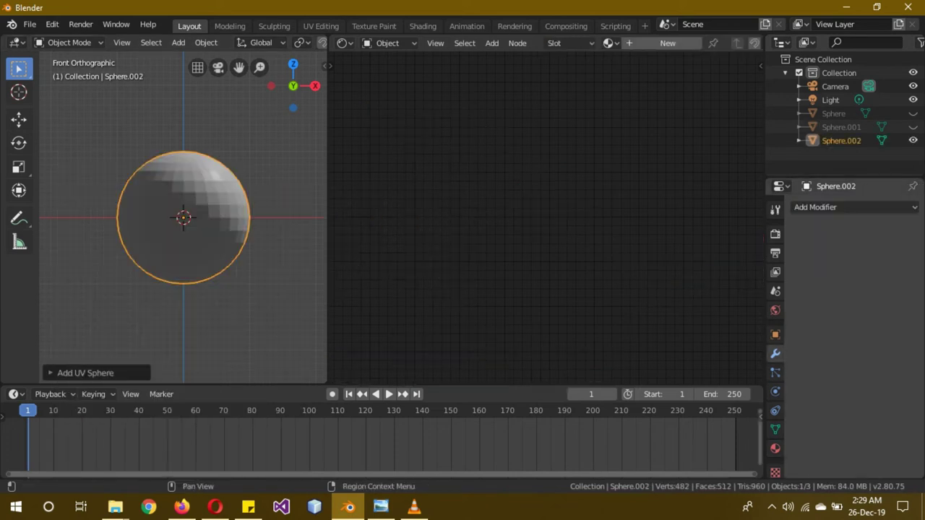
left_click(853, 207)
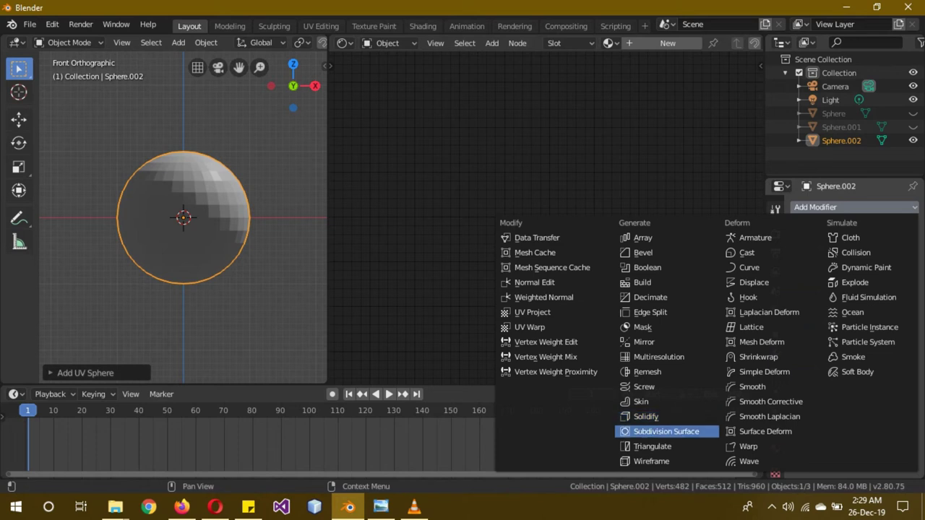
left_click(665, 431)
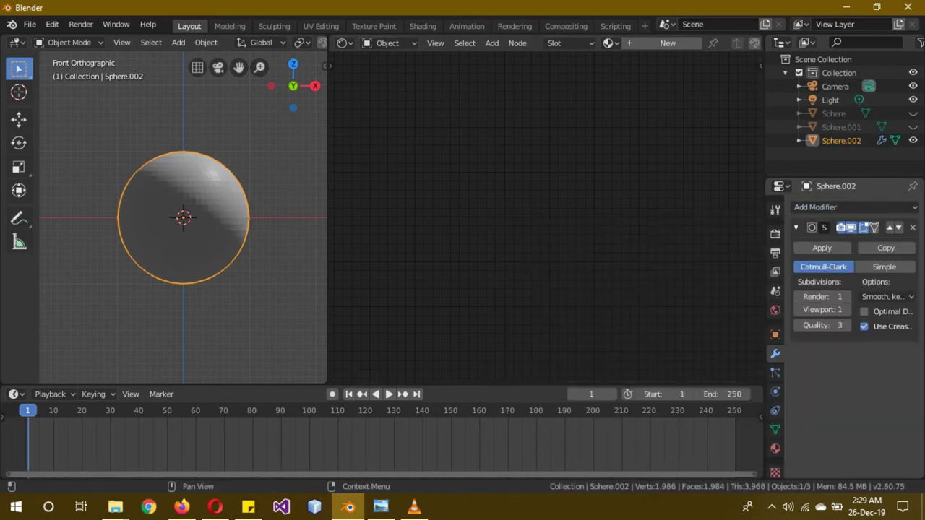
left_click(821, 247)
right_click(197, 137)
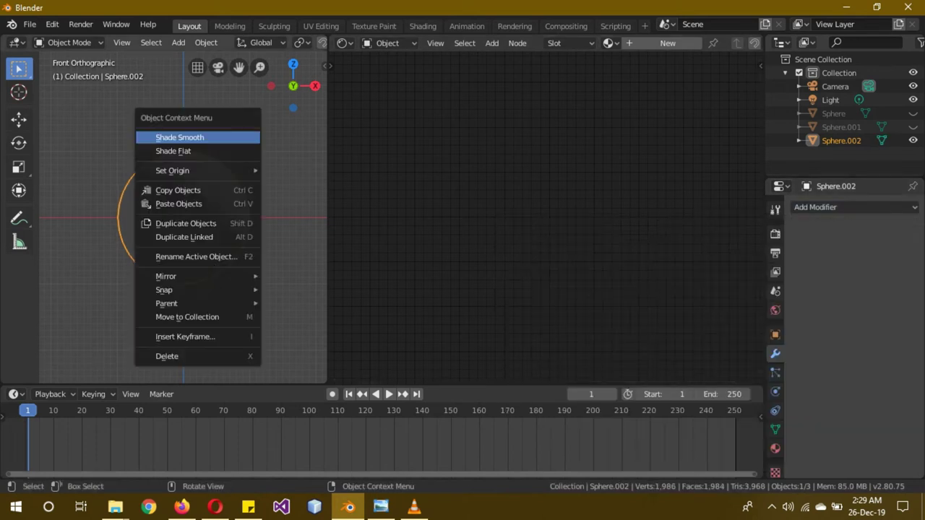
left_click(189, 138)
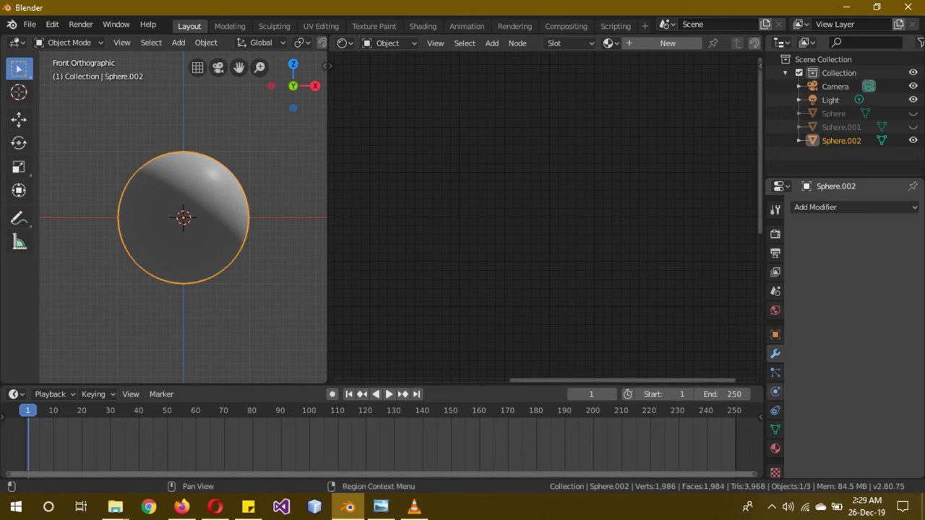
- Give Sphere.002 a new material named 'sharp blood moon'
left_click(774, 448)
left_click(870, 264)
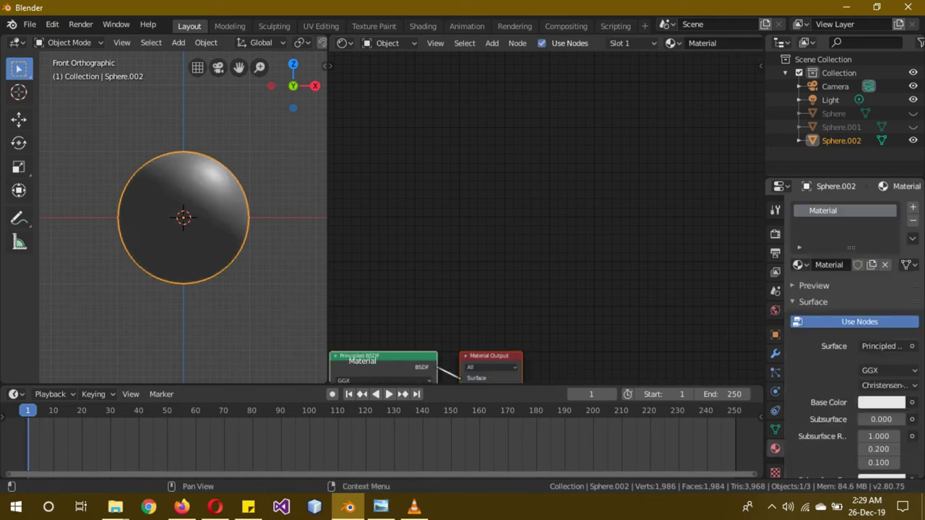
double_click(823, 210)
type("sharp blood moon")
key("Return")
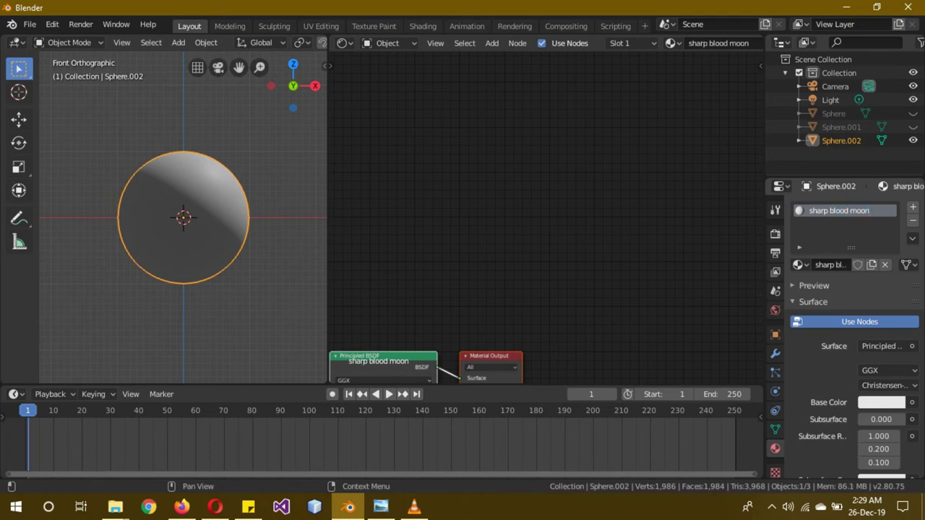
left_click(887, 346)
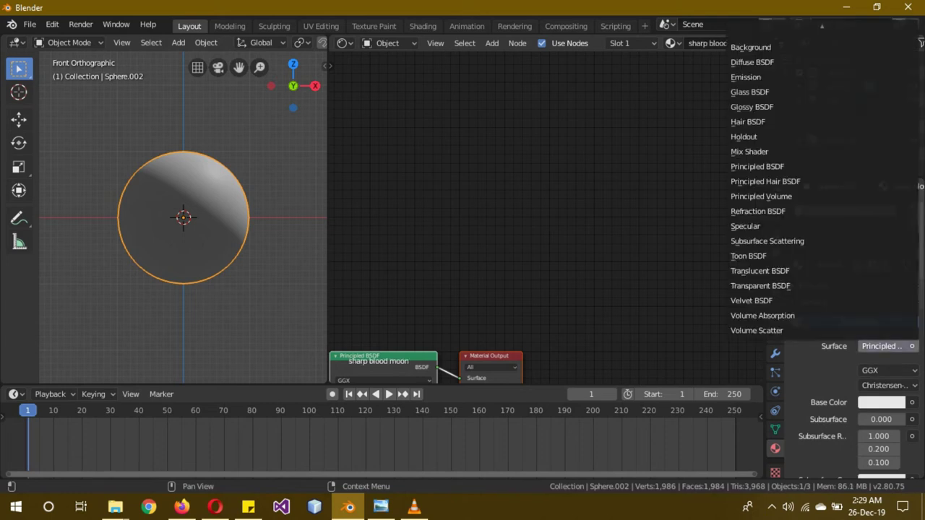
- Set the surface to Emission, paste the copied blood moon nodes, and replace the white Emission with the red one
left_click(746, 77)
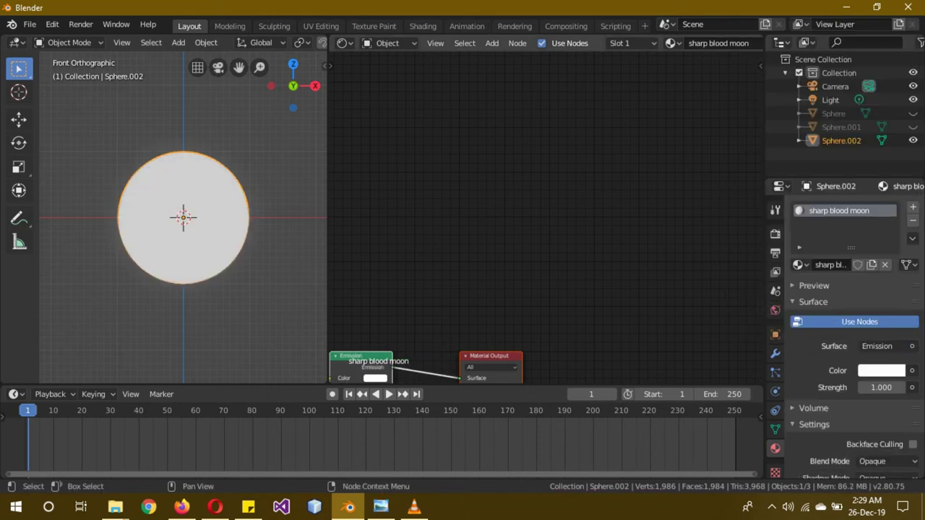
scroll(462, 332, "down", 3)
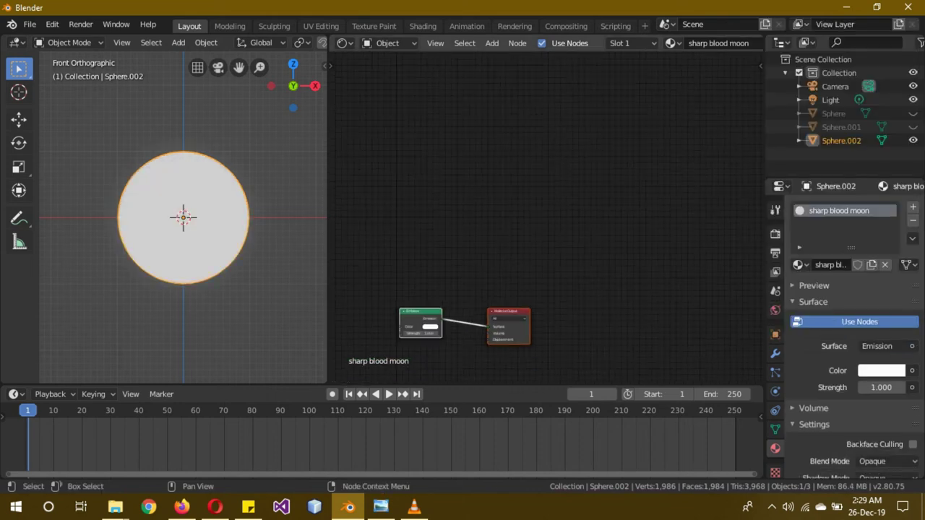
middle_click_drag(462, 326, 525, 202)
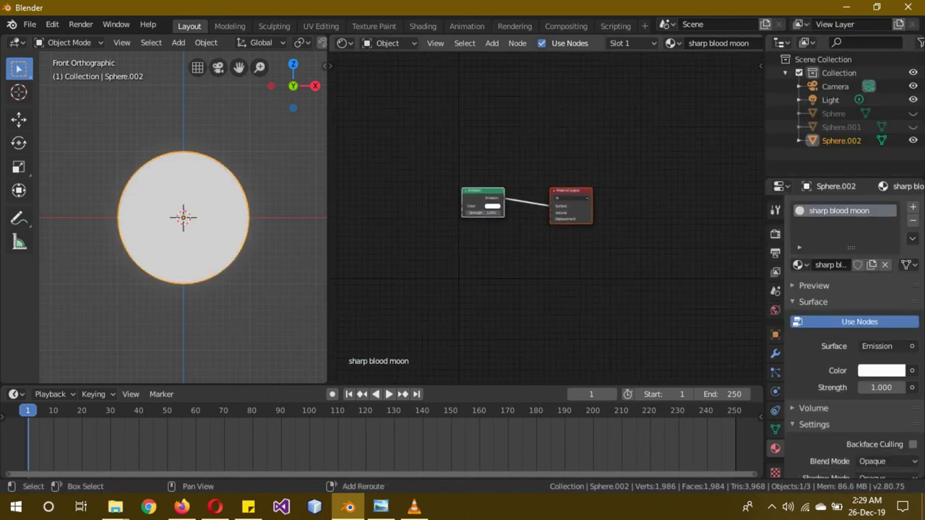
scroll(520, 202, "up", 3)
right_click(419, 264)
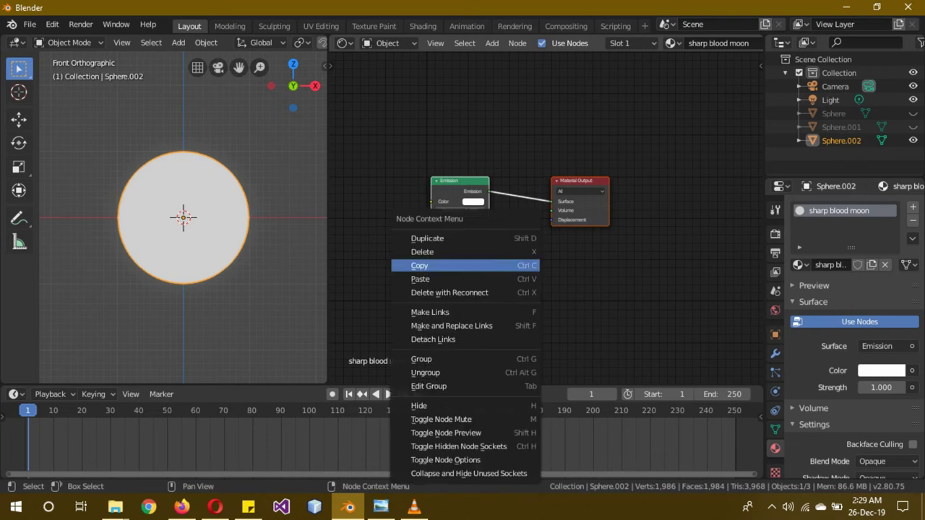
left_click(419, 277)
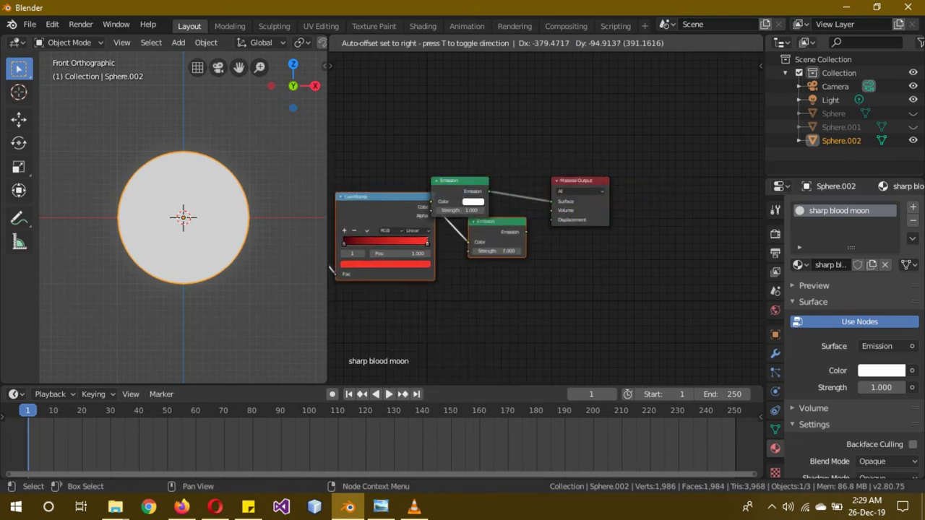
key("Return")
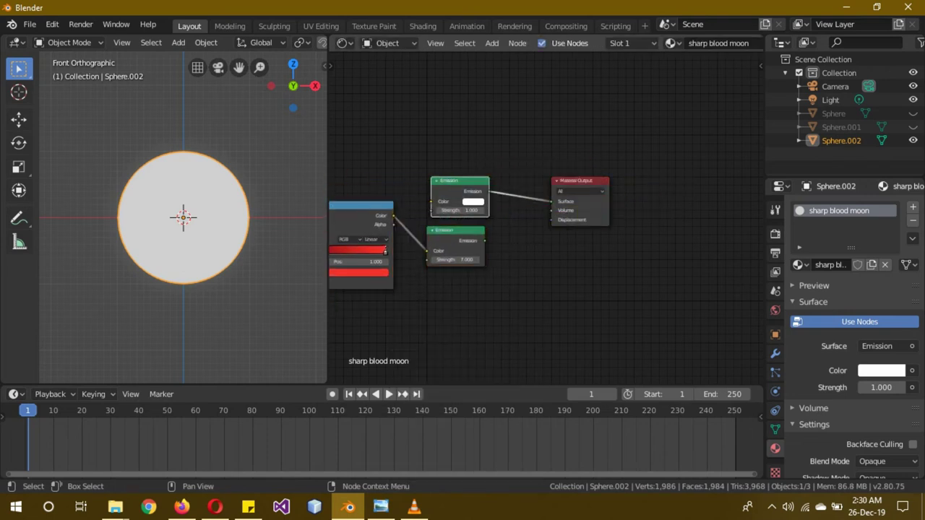
key("x")
left_click_drag(455, 231, 455, 159)
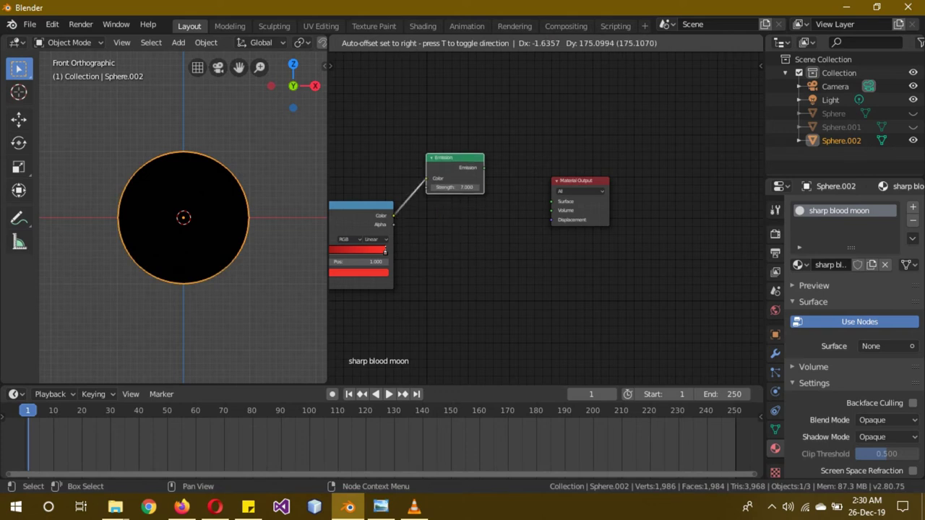
- Add a Mix Shader node and connect the red Emission to its first Shader input
key("shift+a")
left_click(426, 219)
type("mix")
key("Return")
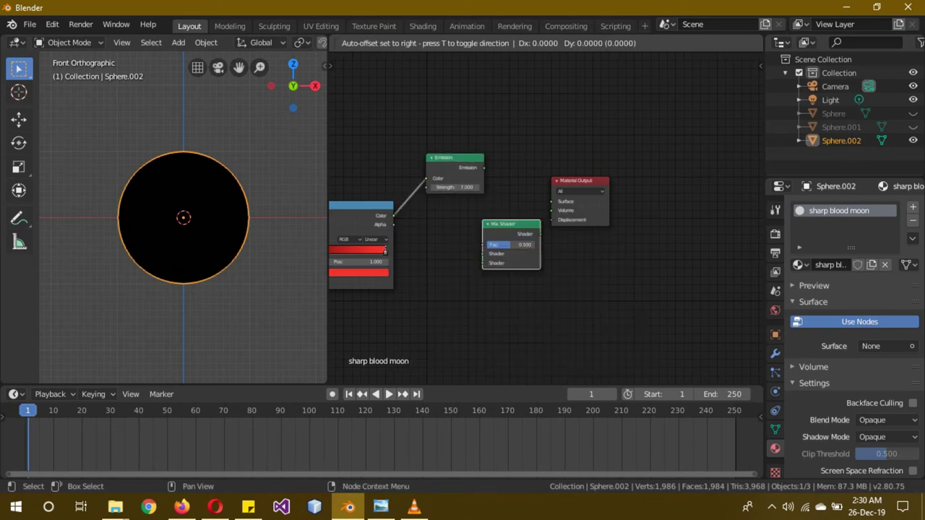
left_click(511, 244)
mouse_move(511, 238)
left_mouse_down()
mouse_move(537, 214)
mouse_move(586, 203)
left_mouse_up()
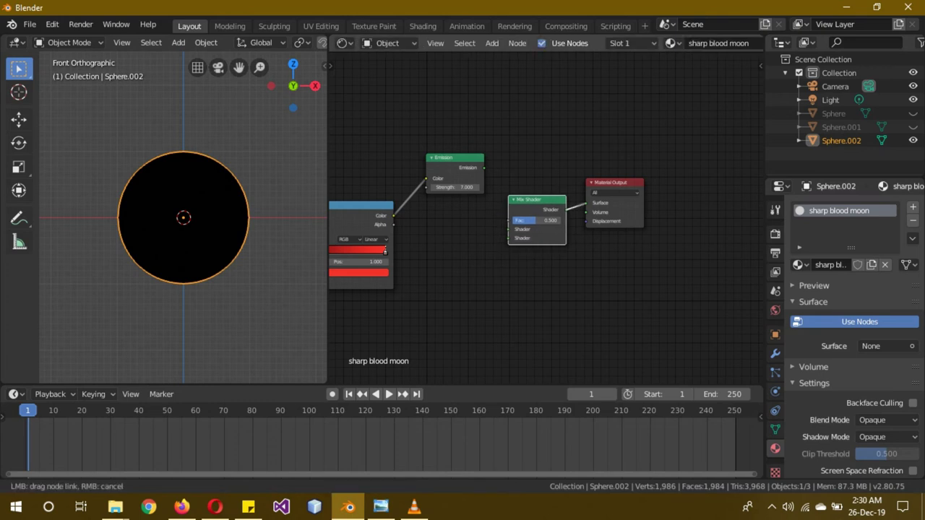
left_click_drag(483, 168, 508, 229)
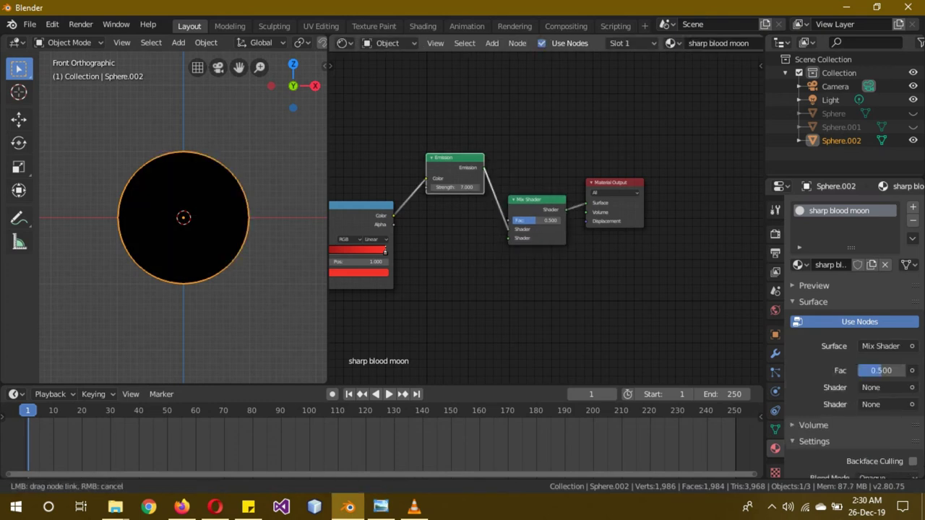
- Paste a second copy of the texture and Emission nodes and link its Emission to the Mix Shader's second input
right_click(434, 258)
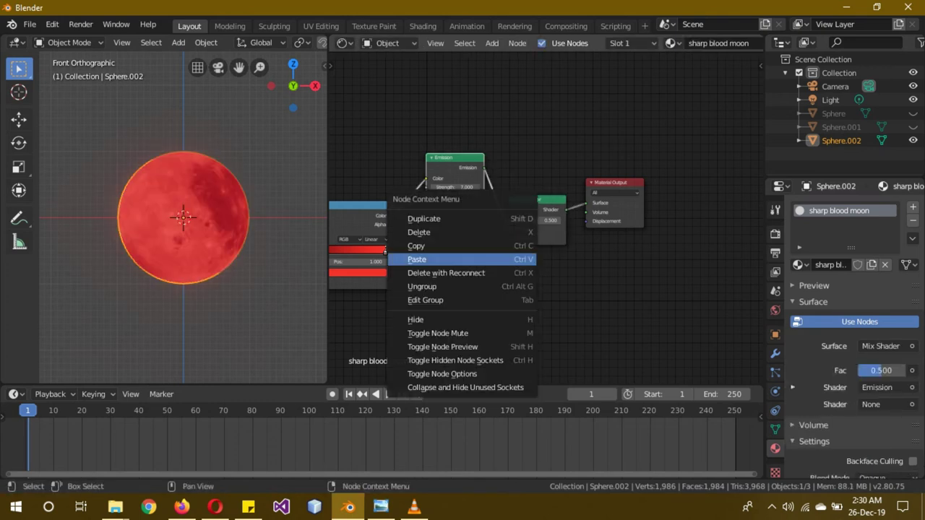
left_click(433, 258)
key("g")
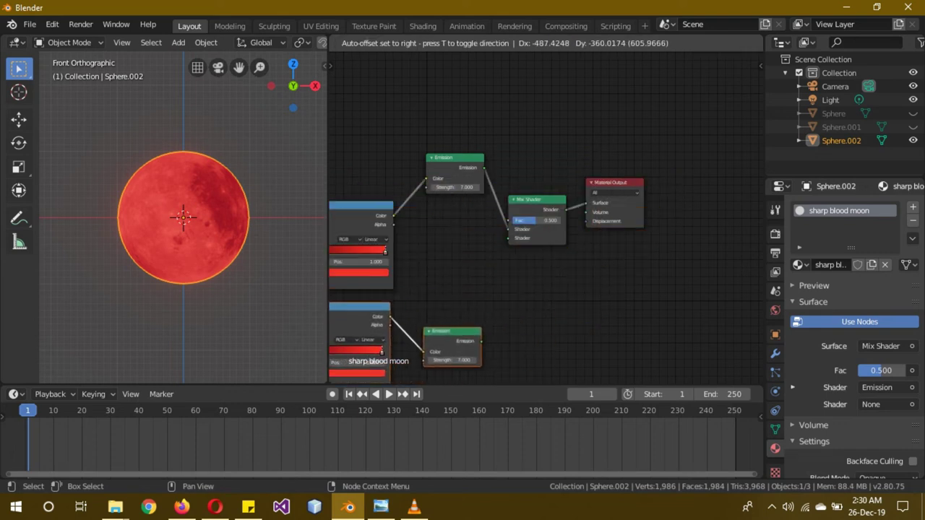
key("Return")
left_click_drag(481, 340, 508, 238)
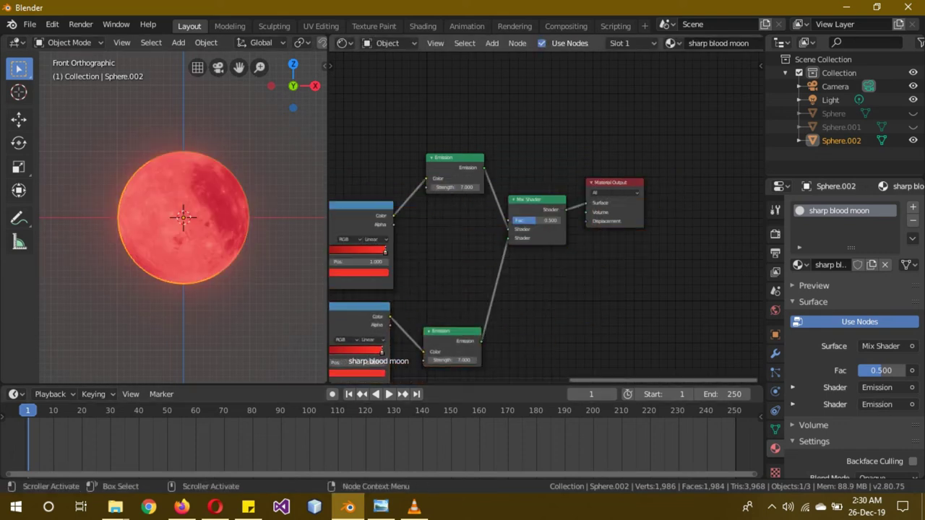
- Change the upper ColorRamp's red stop colour to pure white
scroll(372, 362, "left", 3, "ctrl")
scroll(372, 363, "left", 2, "ctrl")
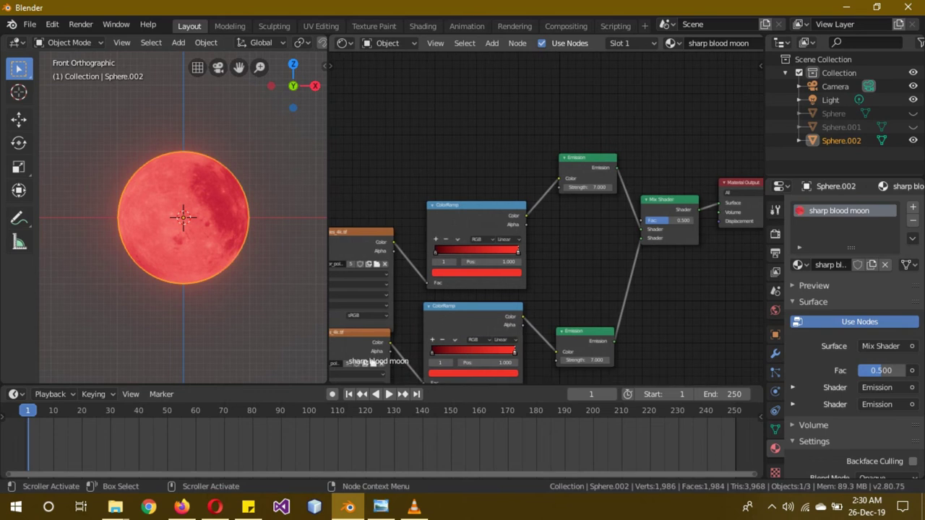
left_click(475, 272)
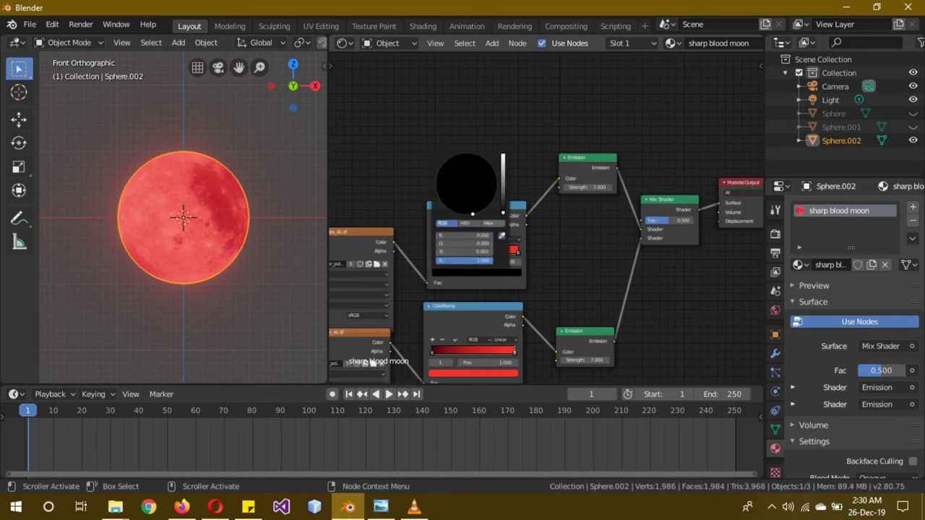
left_click(473, 273)
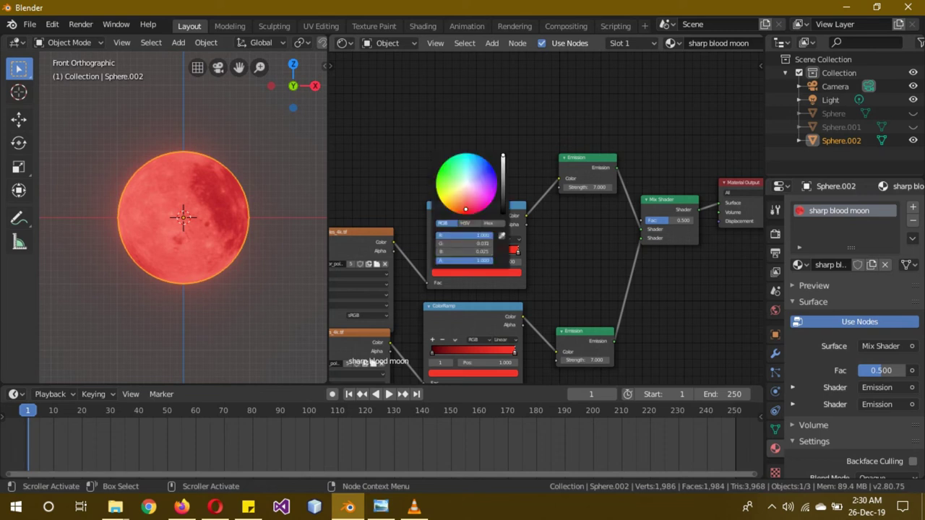
left_click(467, 186)
left_click_drag(467, 185, 465, 184)
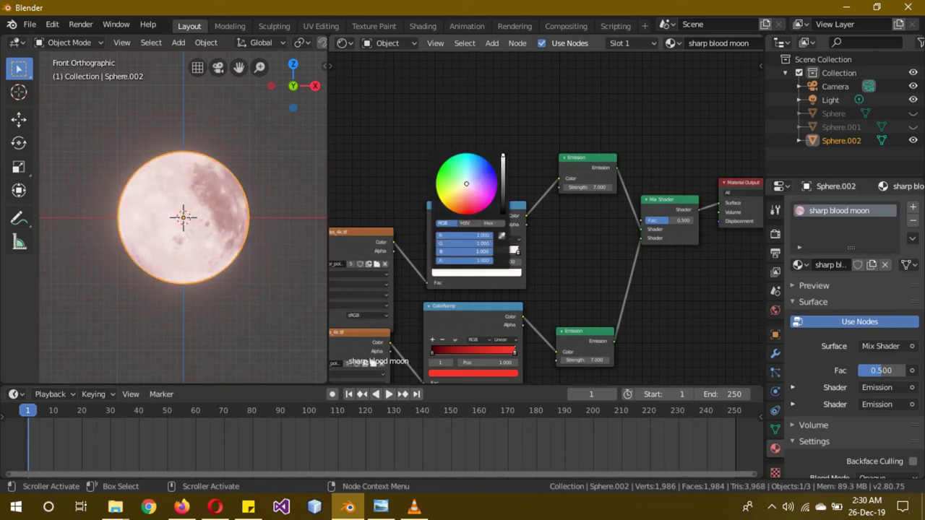
left_click(473, 216)
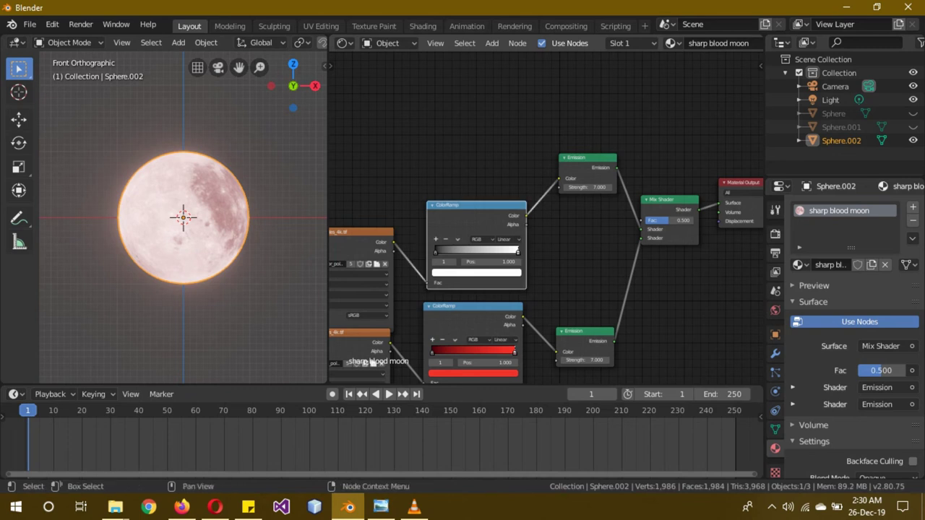
- Duplicate the white ColorRamp, set its interpolation to Constant, and link its Color to the Mix Shader's Fac
key("shift+d")
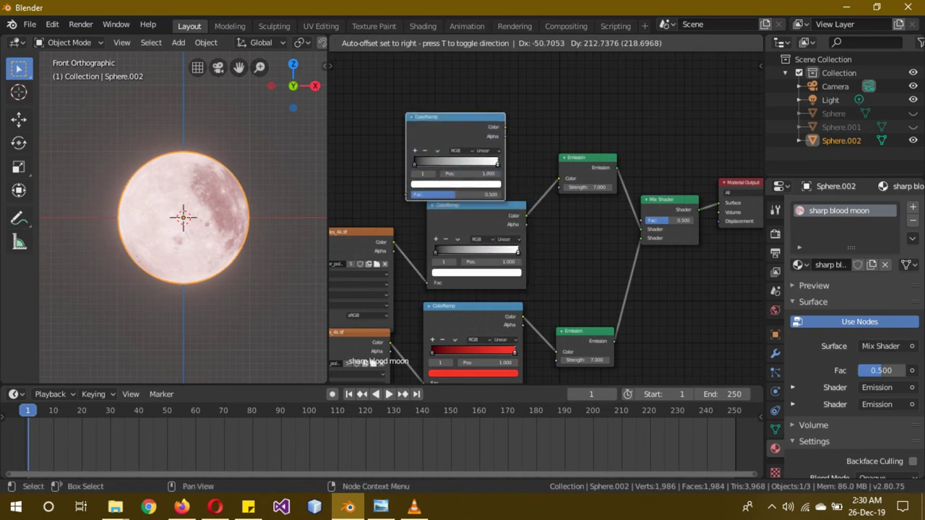
left_click(471, 127)
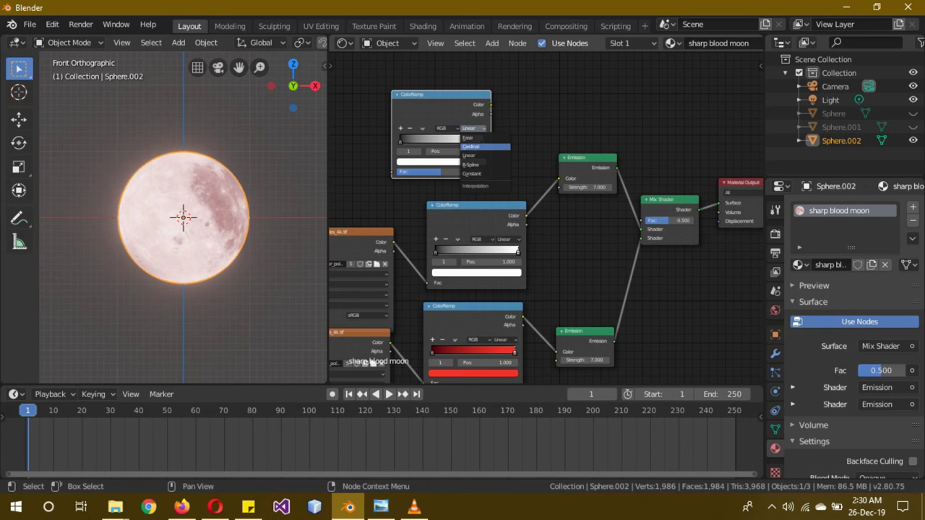
left_click(484, 174)
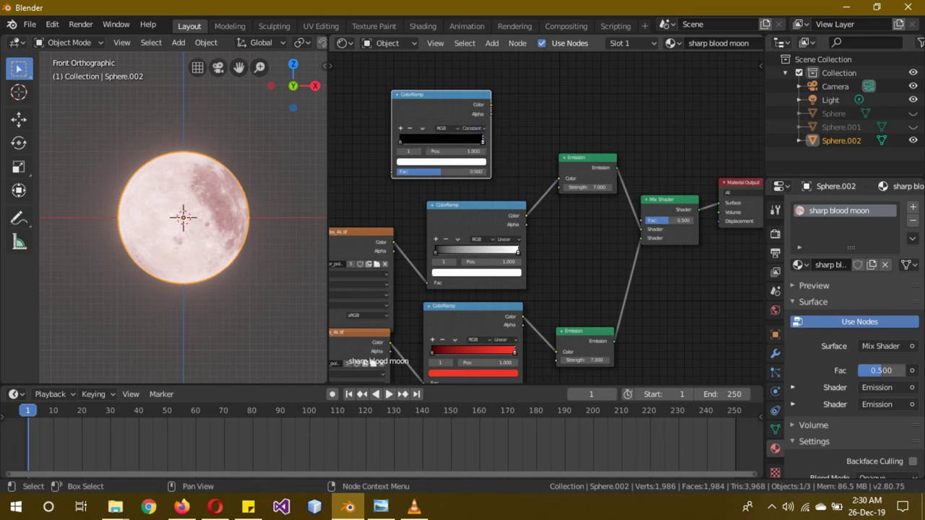
left_click_drag(491, 105, 506, 119)
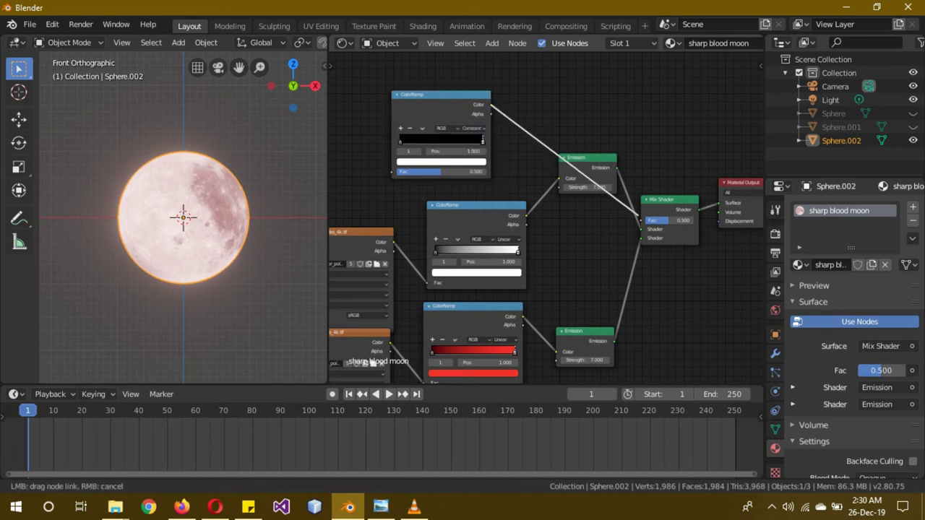
left_click_drag(506, 119, 642, 220)
middle_click_drag(372, 363, 570, 363)
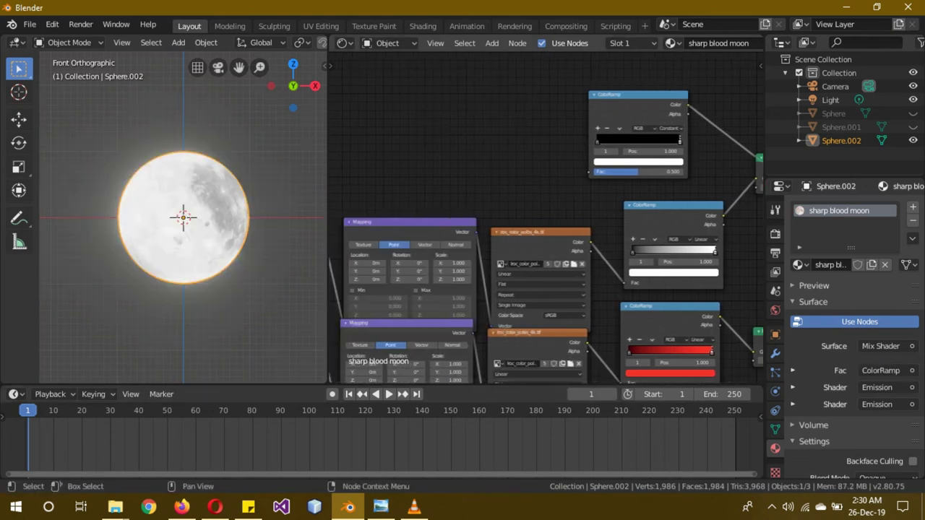
- Add a Separate XYZ node fed by the Mapping output, with its X output driving the constant ramp's Fac
key("shift+a")
type("sep")
key("Down")
key("Down")
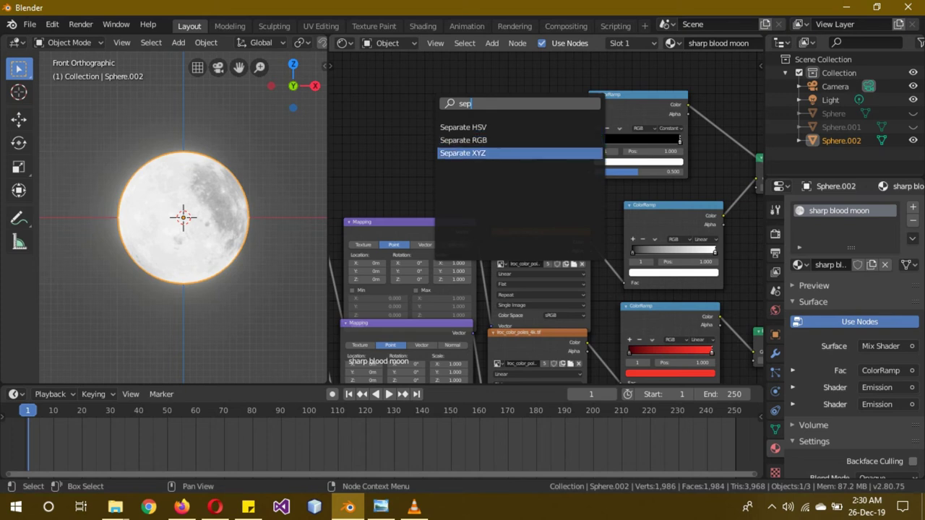
key("Return")
left_click_drag(471, 167, 474, 232)
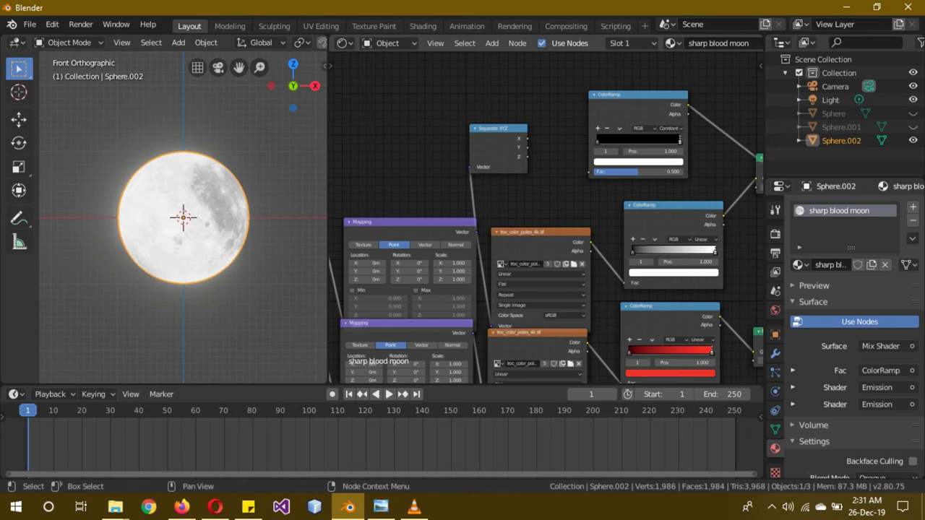
left_click_drag(527, 138, 589, 171)
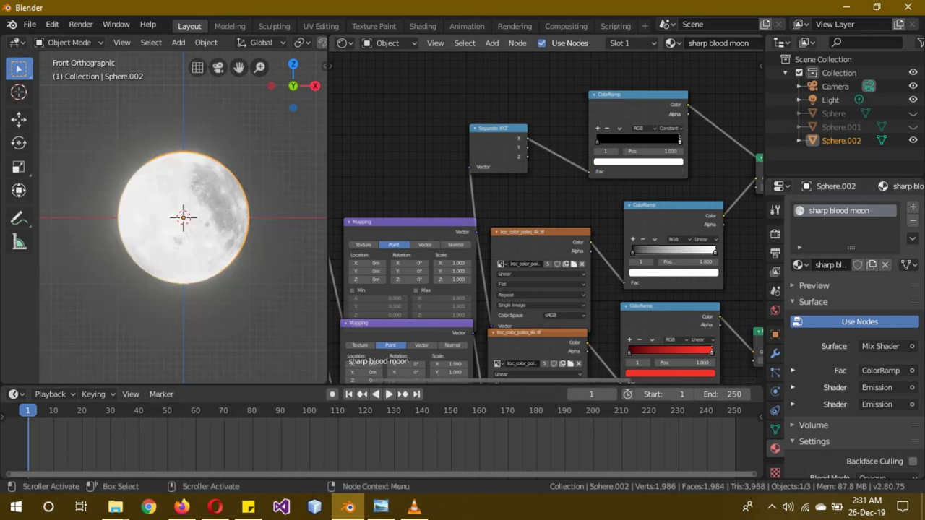
scroll(545, 227, "right", 2)
scroll(546, 227, "right", 2)
- Slide the constant ramp's stop to position 0.477, then hide Sphere.002 in the Outliner
scroll(546, 227, "right", 2)
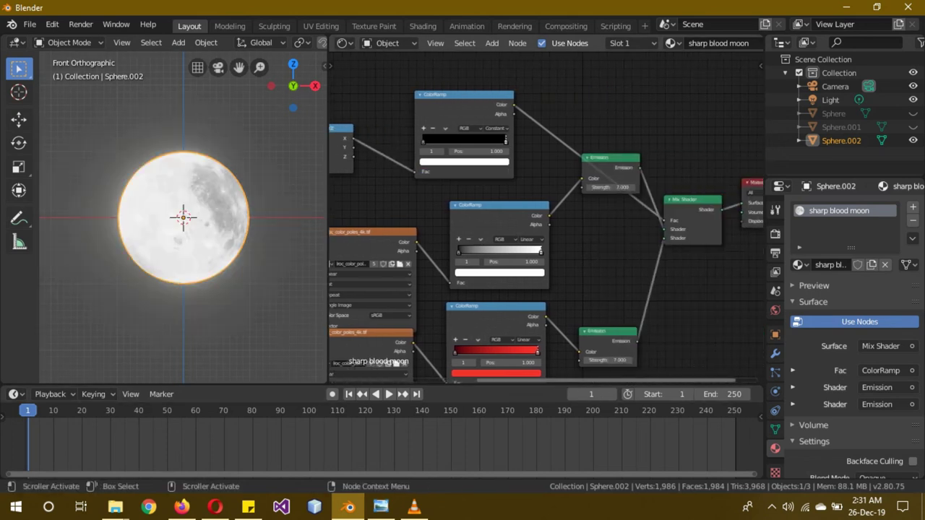
scroll(545, 227, "right", 2)
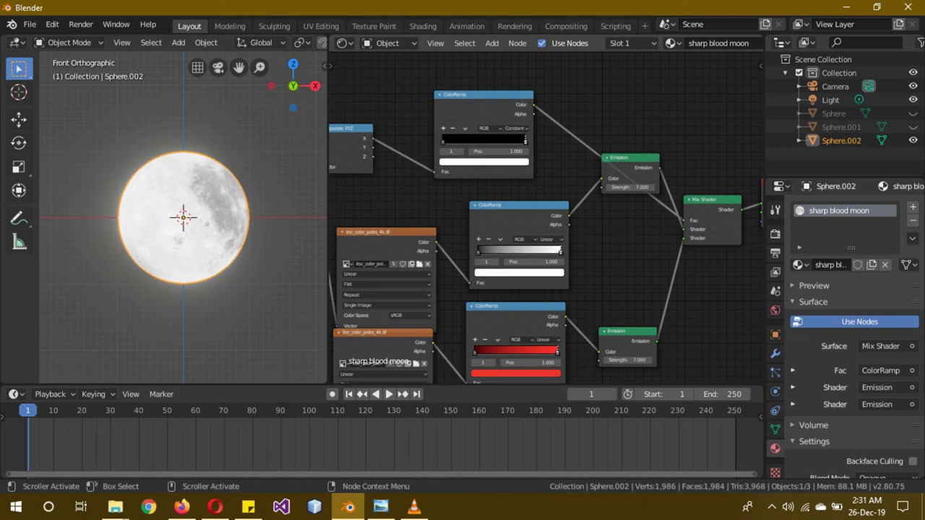
mouse_move(525, 140)
left_mouse_down()
mouse_move(443, 141)
mouse_move(498, 140)
left_mouse_up()
mouse_move(498, 140)
left_mouse_down()
mouse_move(447, 141)
mouse_move(482, 140)
left_mouse_up()
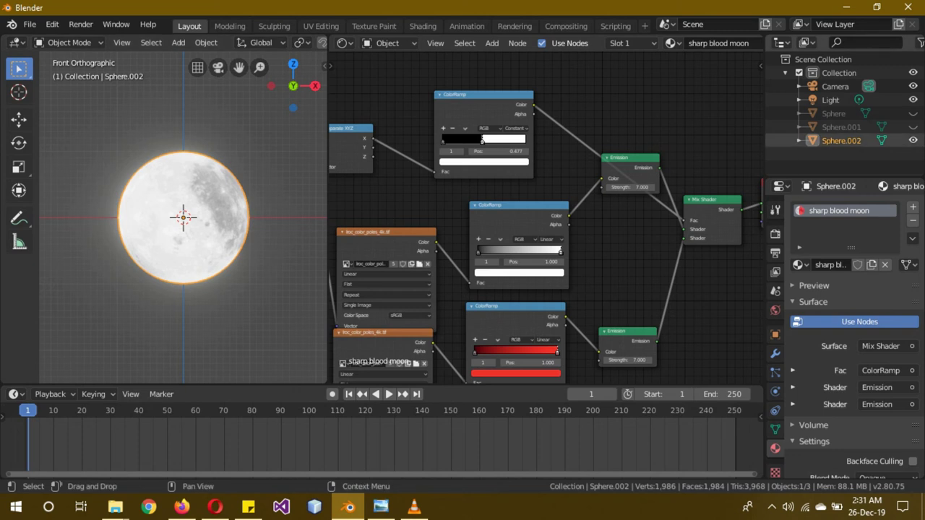
left_click(913, 140)
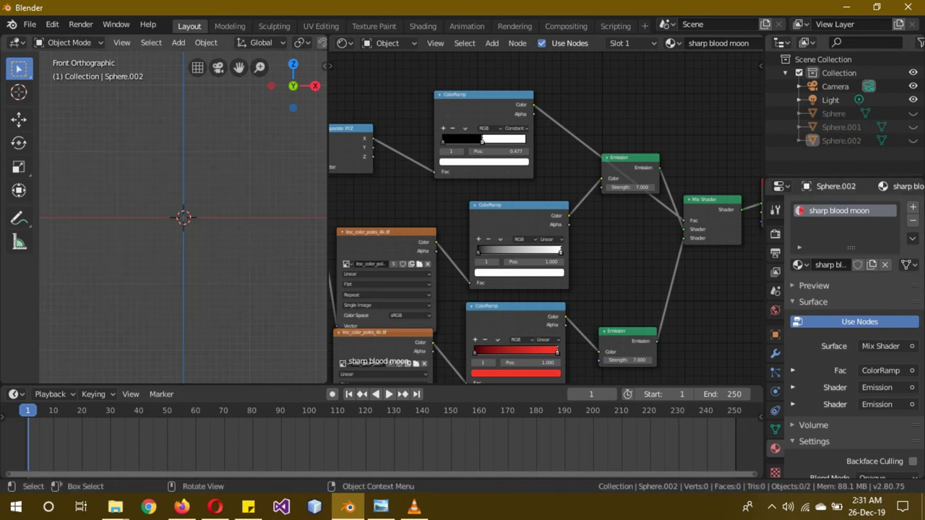
- Add Sphere.003 as a UV sphere with applied subdivision, smooth shading and a new material
key("shift+a")
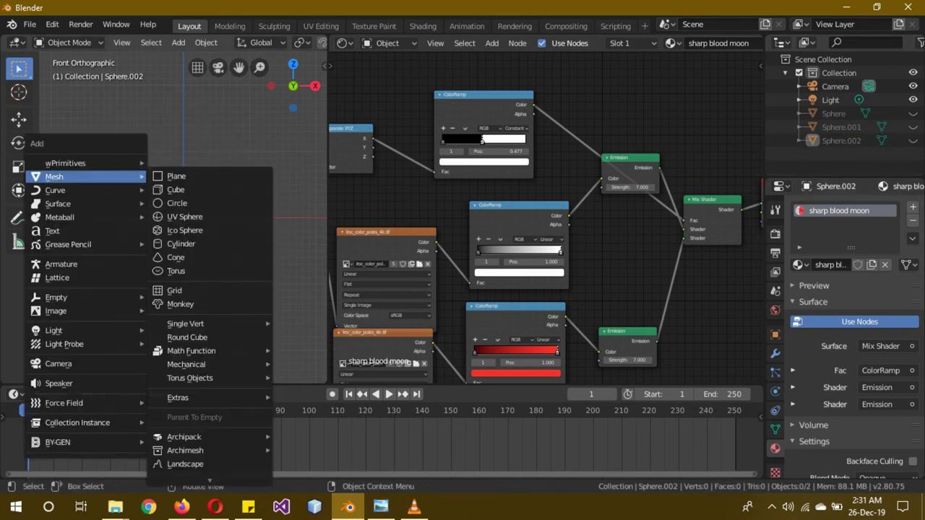
left_click(188, 217)
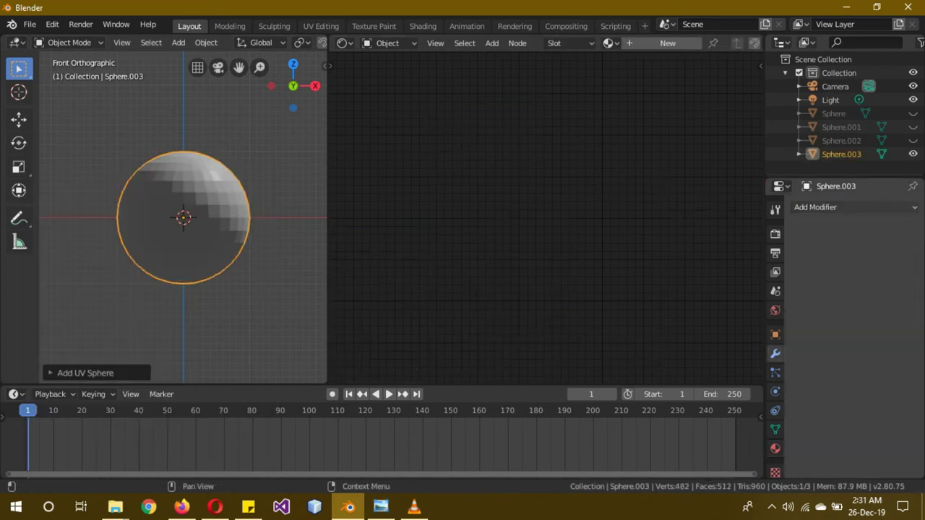
left_click(853, 207)
left_click(666, 431)
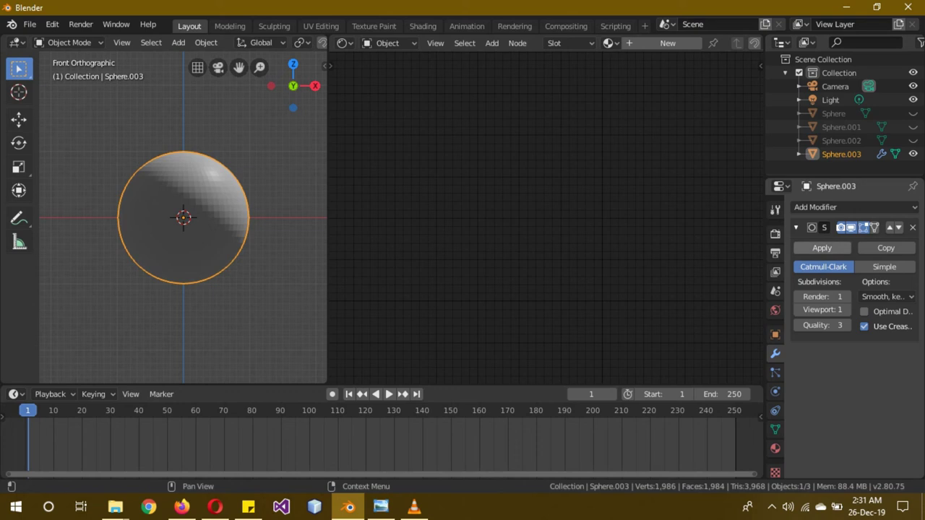
left_click(821, 248)
right_click(205, 149)
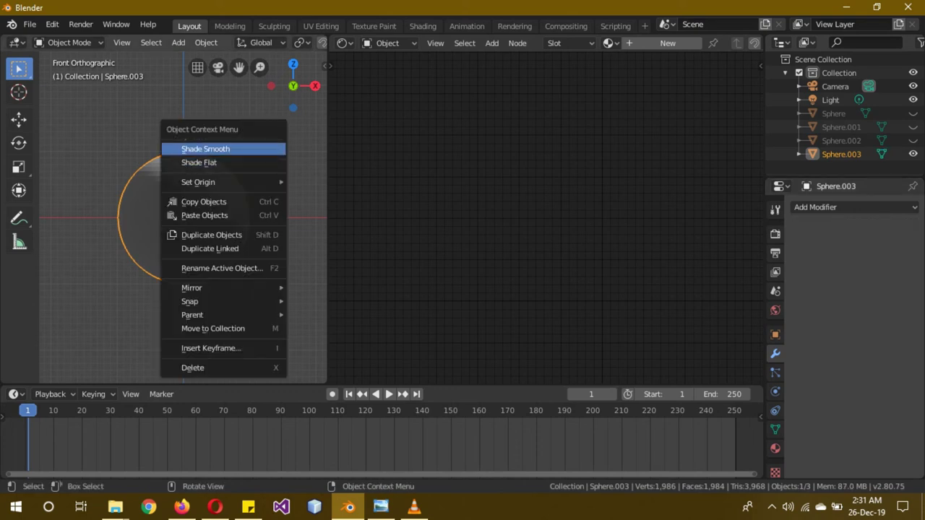
left_click(205, 149)
left_click(774, 448)
left_click(871, 264)
- Rename the material to 'noise blood moon' and set its surface to Emission
double_click(823, 210)
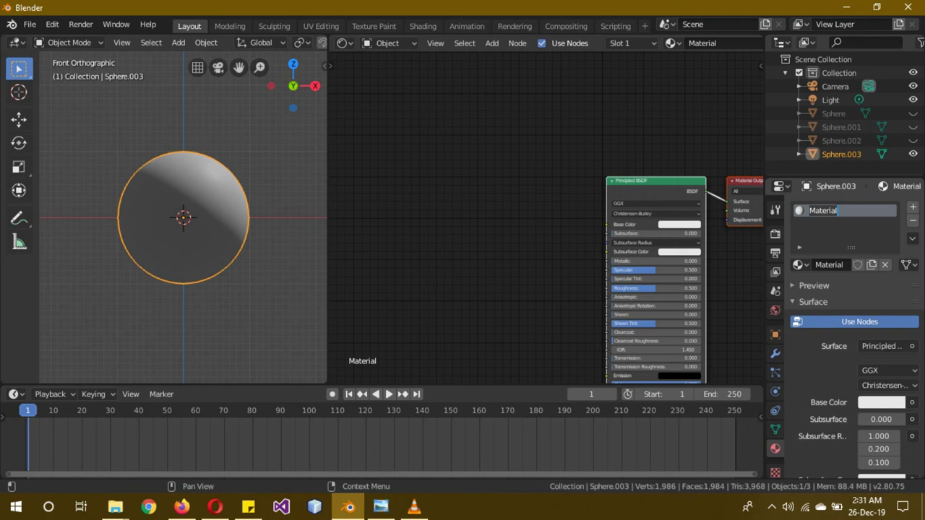
type("noise ")
type("blood")
type(" moon")
key("Return")
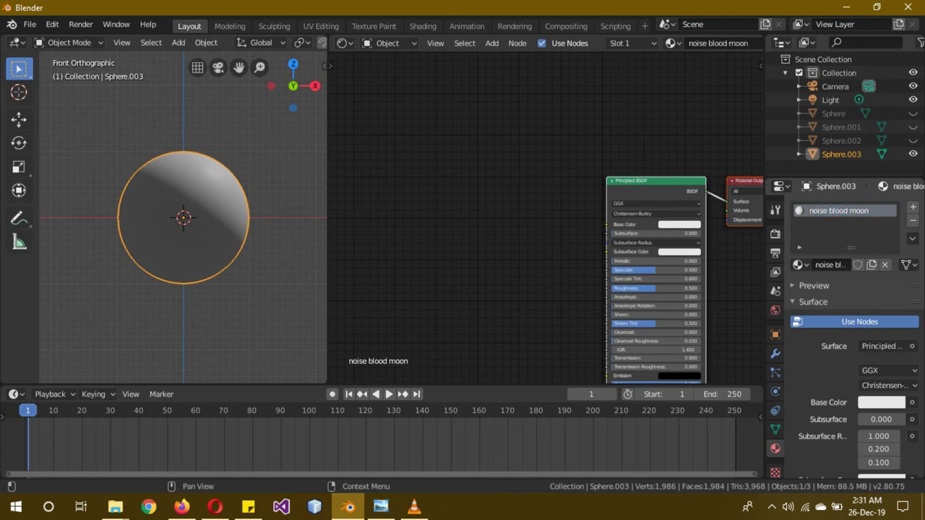
left_click(882, 346)
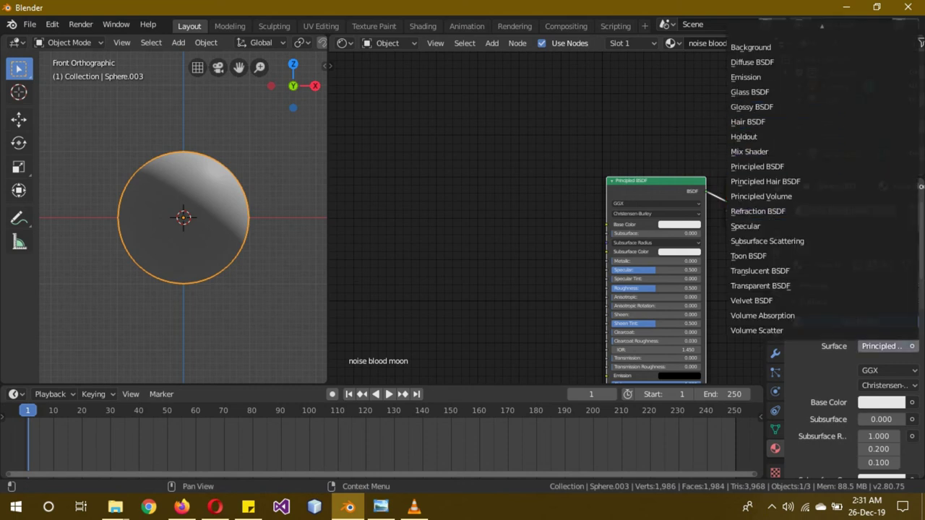
left_click(746, 77)
- Paste the copied texture, ramp and red Emission nodes and delete the original Emission node
right_click(391, 157)
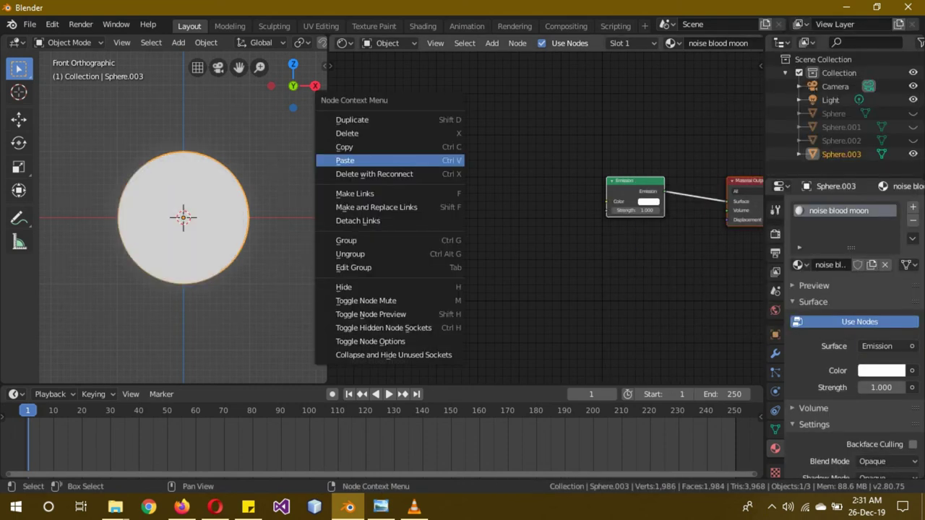
left_click(390, 157)
left_click_drag(715, 156, 468, 153)
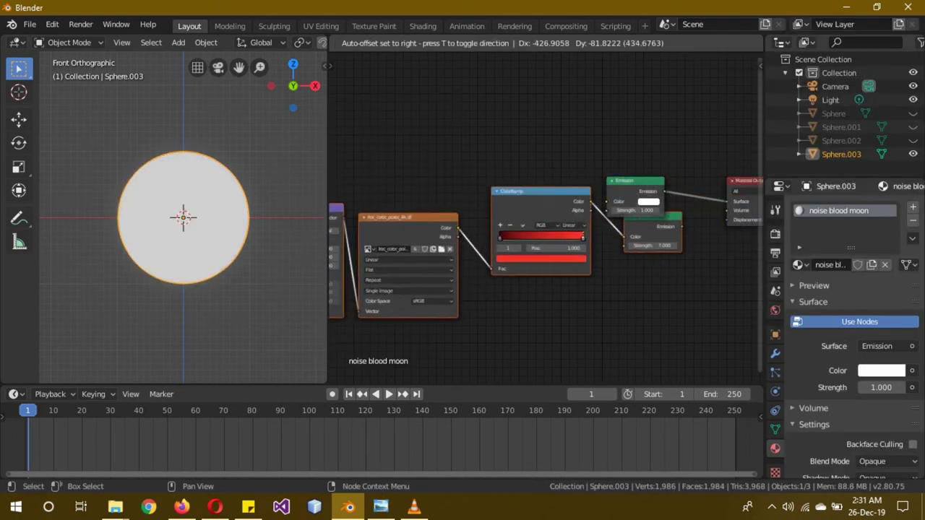
left_click(635, 181)
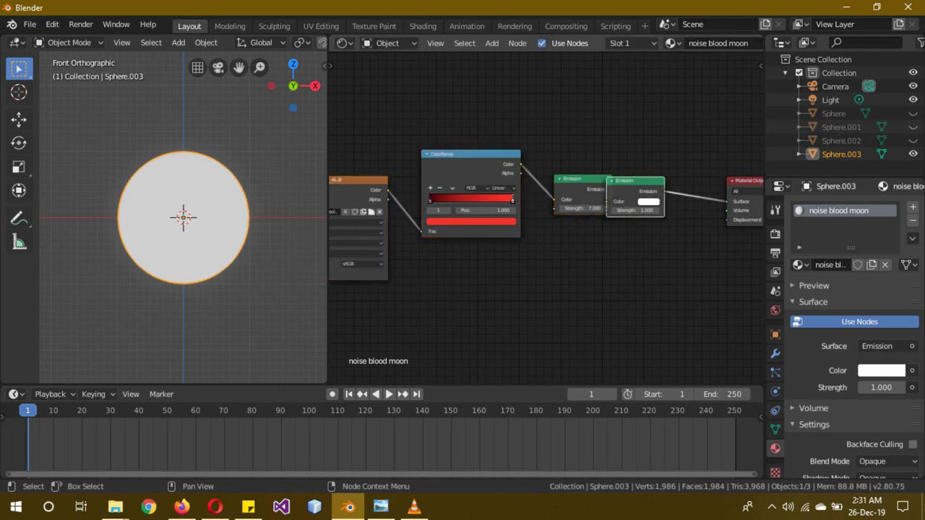
key("Delete")
left_click_drag(611, 189, 715, 202)
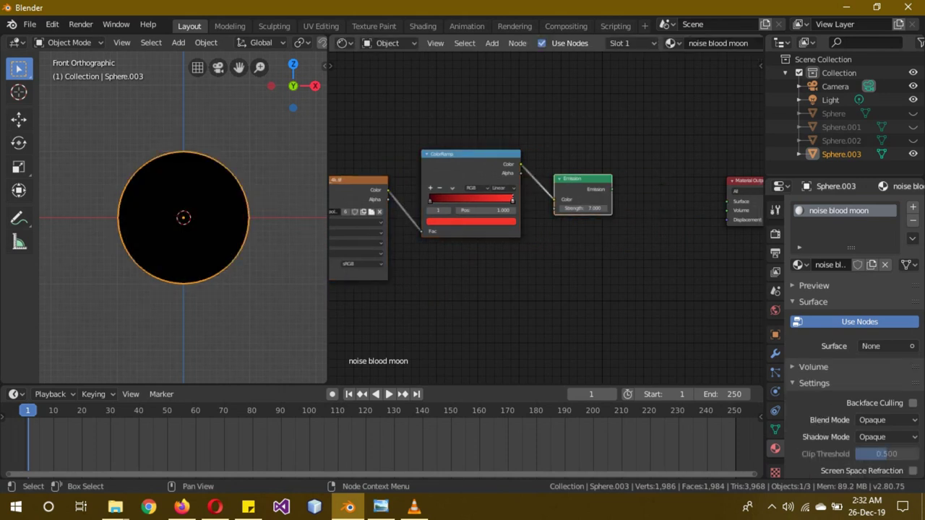
- Add a Mix Shader, feeding the red Emission into its first input and its output into Material Output Surface
key("shift+a")
left_click(590, 206)
type("mix")
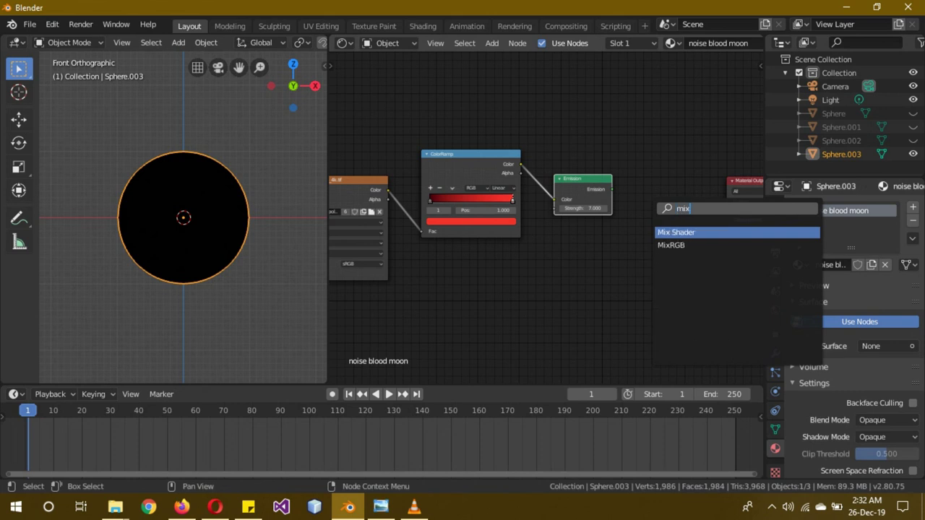
key("Return")
left_click(671, 211)
left_click_drag(612, 190, 645, 228)
left_click_drag(701, 208, 727, 201)
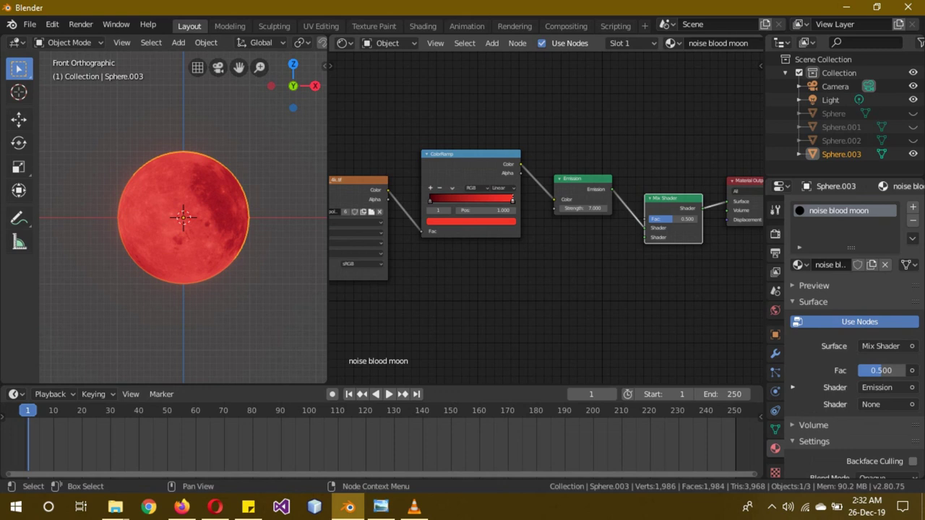
- Paste the copied image, ColorRamp and Emission nodes below and link the Emission to the Mix Shader's second Shader
right_click(506, 263)
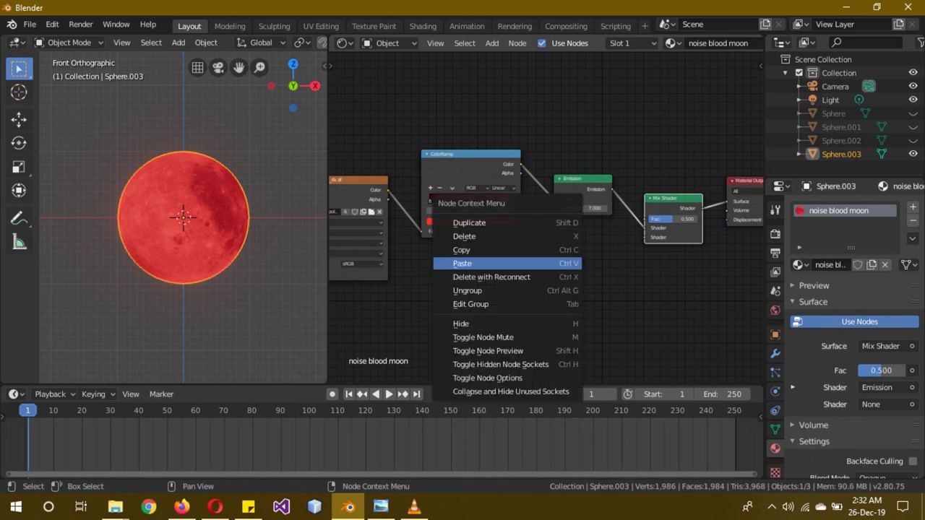
left_click(505, 263)
key("g")
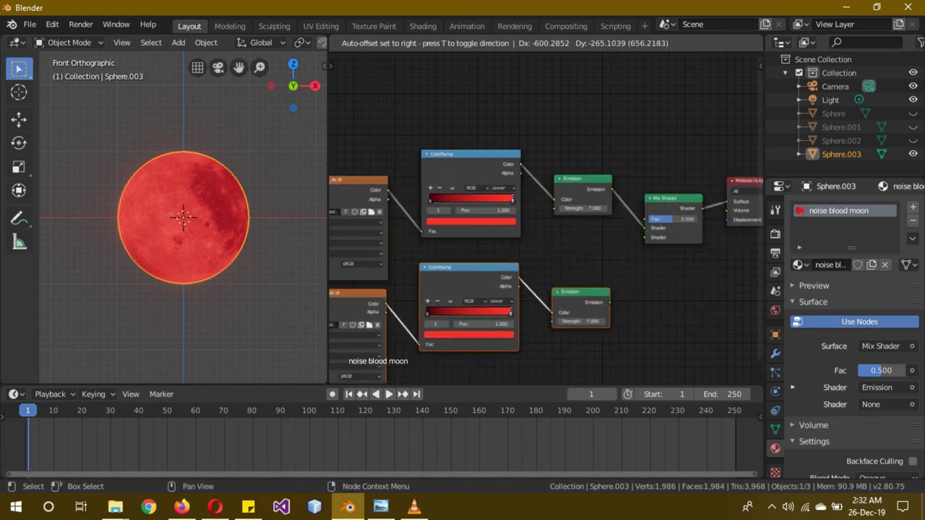
key("Return")
left_click_drag(612, 299, 644, 237)
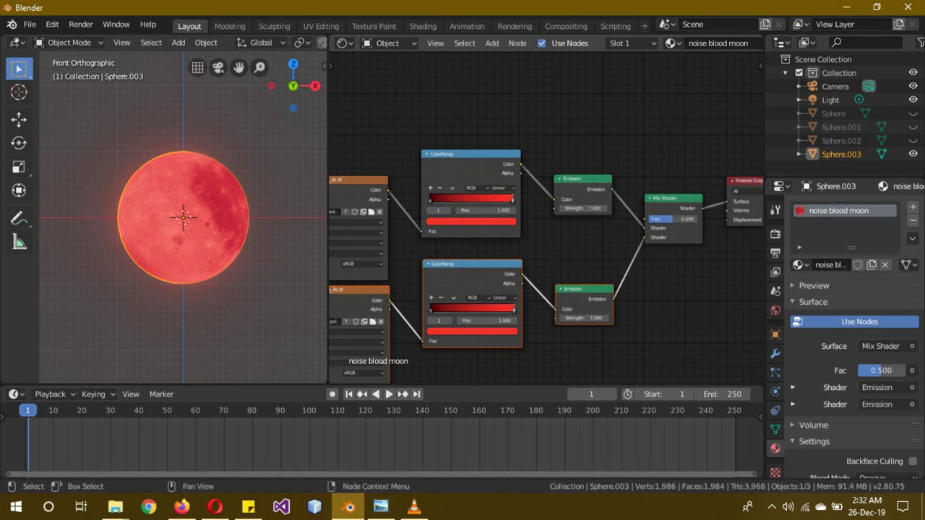
- Change the upper ColorRamp's stop colour from red to pale white
left_click(430, 199)
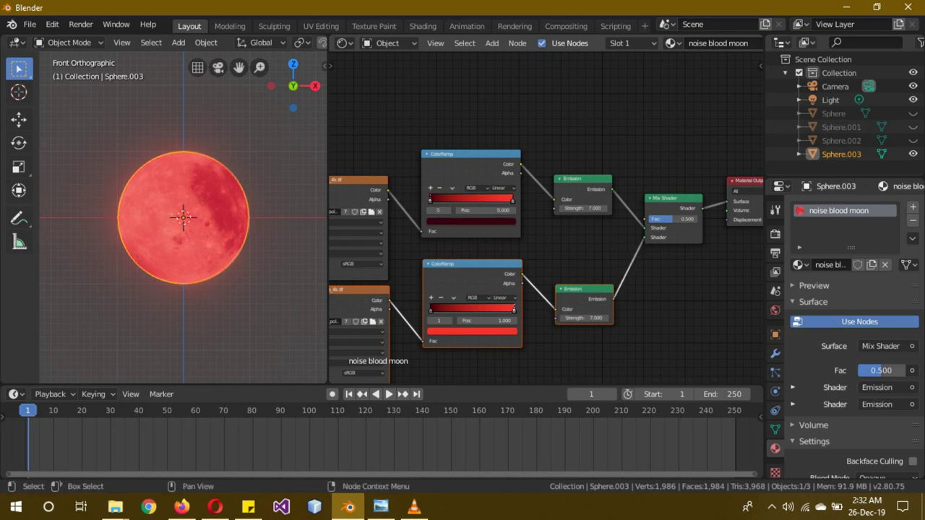
left_click(471, 221)
mouse_move(497, 150)
left_mouse_down()
mouse_move(497, 162)
mouse_move(497, 106)
left_mouse_up()
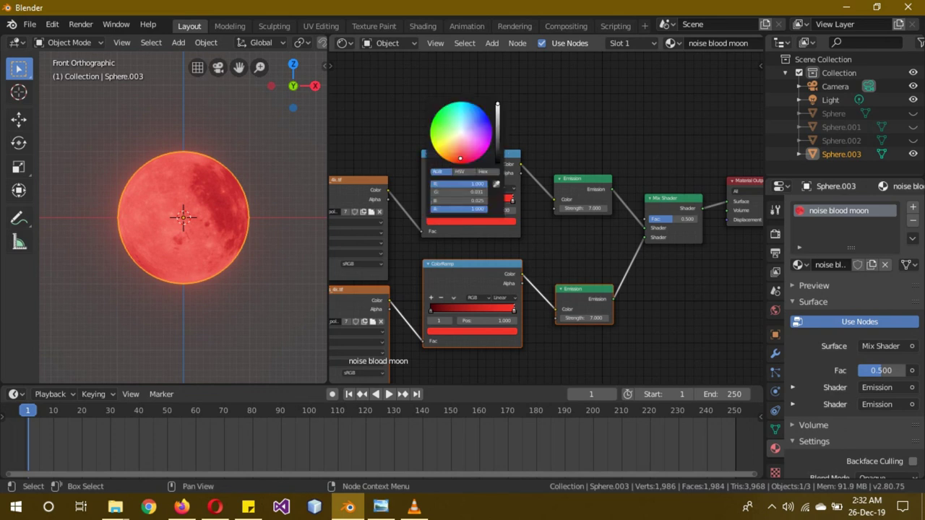
mouse_move(459, 158)
left_mouse_down()
mouse_move(453, 138)
mouse_move(462, 132)
left_mouse_up()
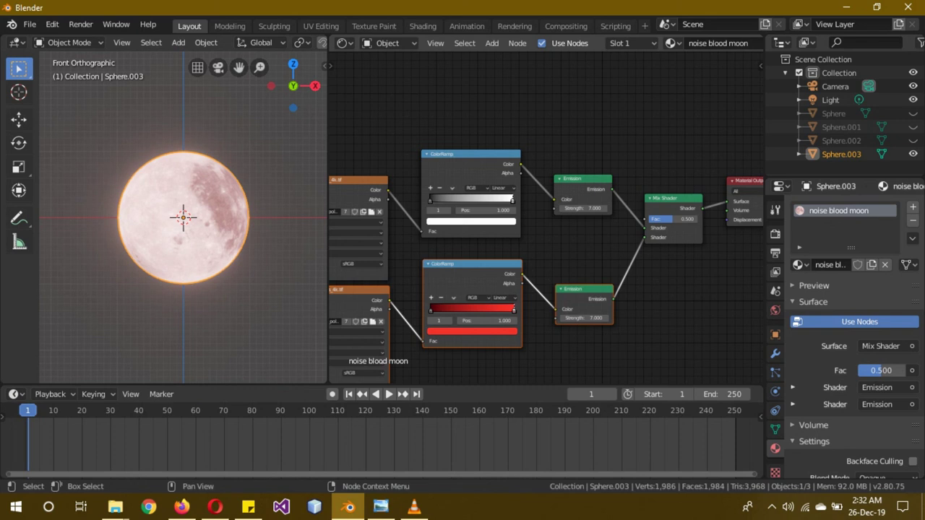
left_click(471, 154)
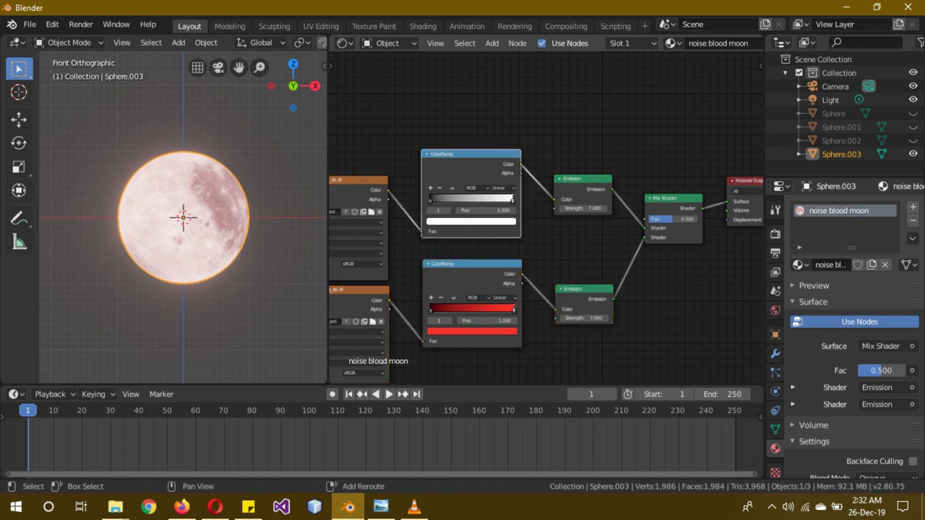
- Duplicate the upper ColorRamp and connect its Color to the Mix Shader's Fac
key("shift+d")
left_click(463, 53)
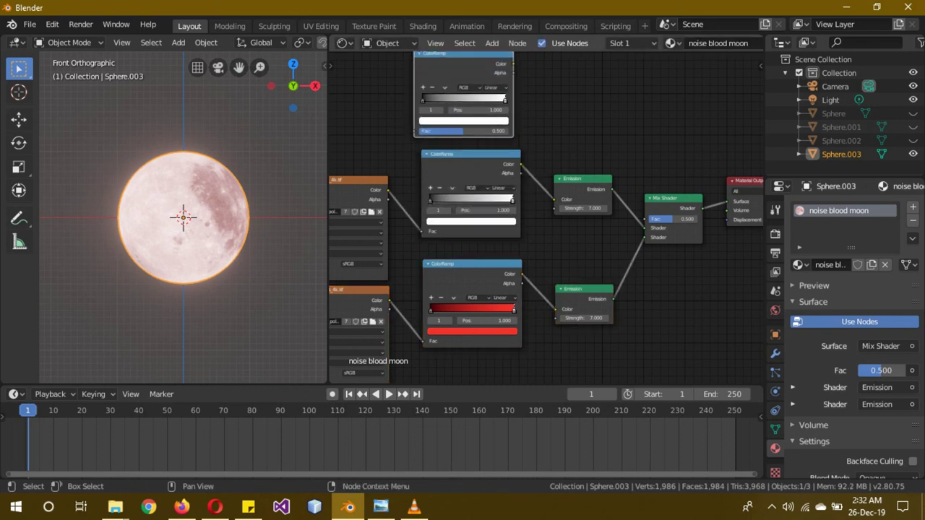
left_click_drag(511, 64, 645, 219)
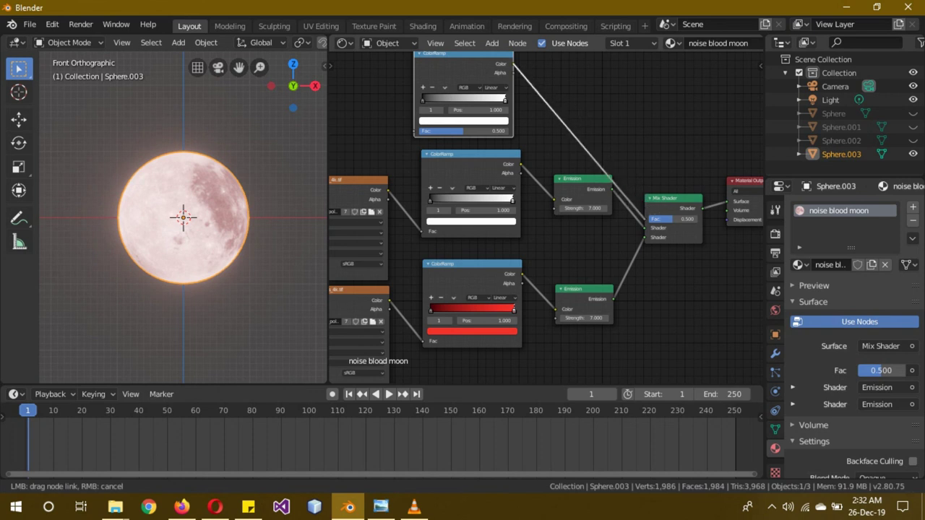
scroll(576, 222, "down", 2)
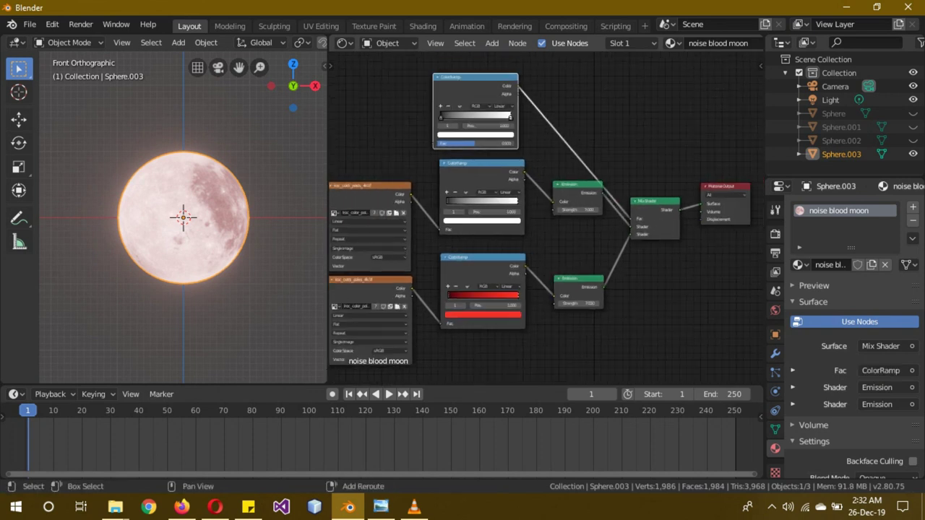
scroll(576, 221, "up", 2, "shift")
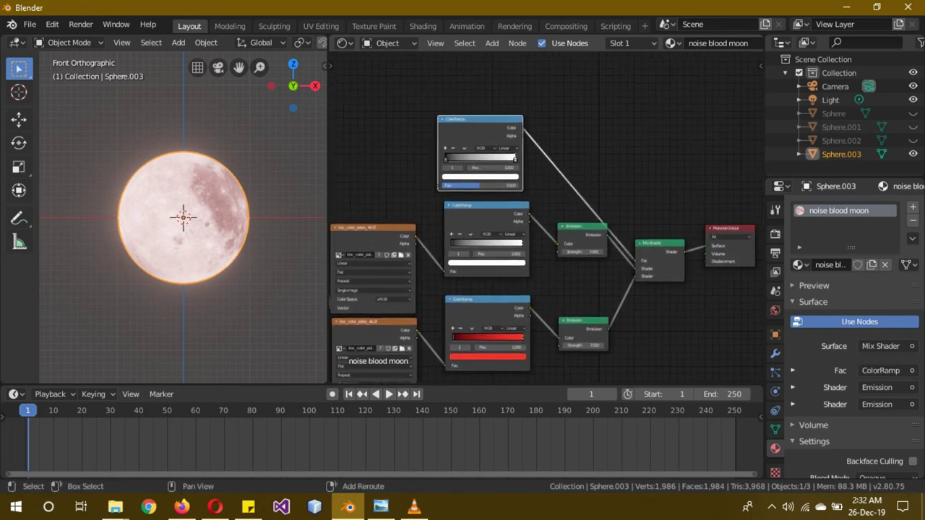
- Add a Noise Texture and feed it into the new ColorRamp's Fac
key("shift+a")
type("noise")
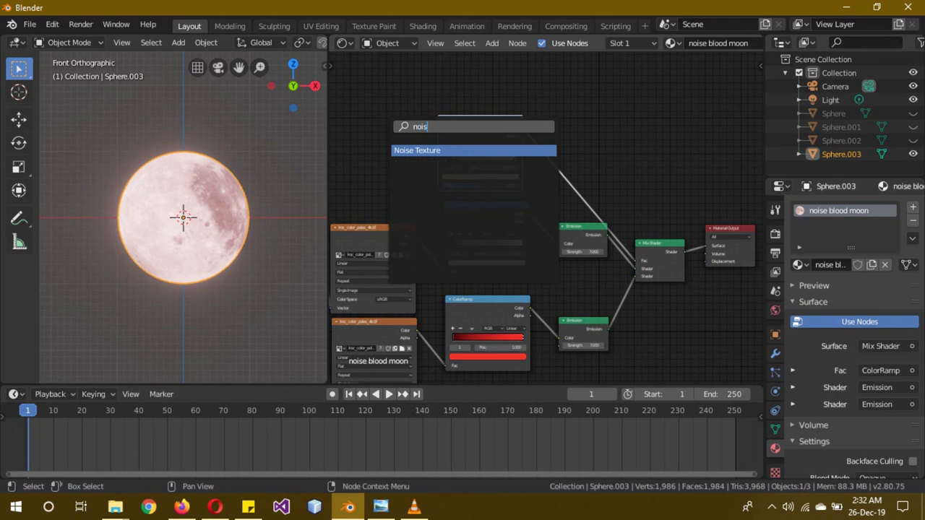
key("Return")
left_click(384, 155)
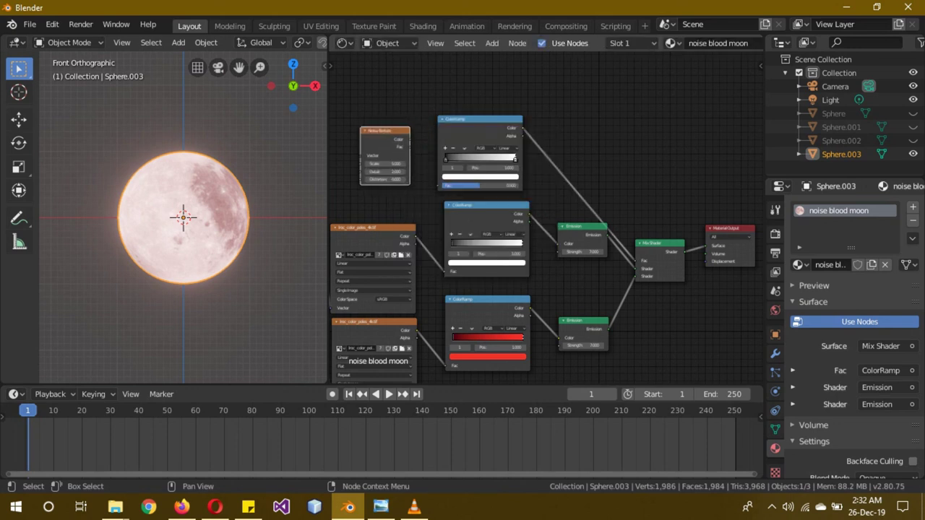
left_click_drag(410, 139, 439, 185)
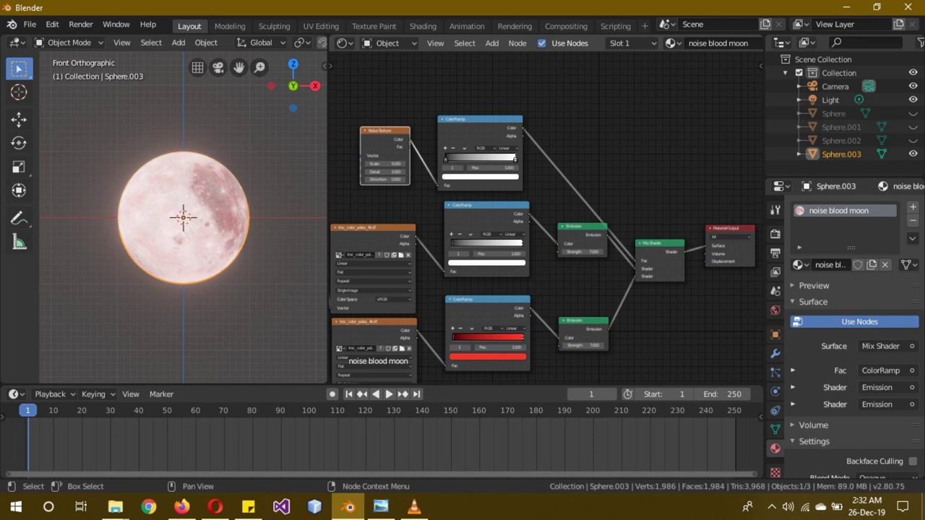
left_click(504, 148)
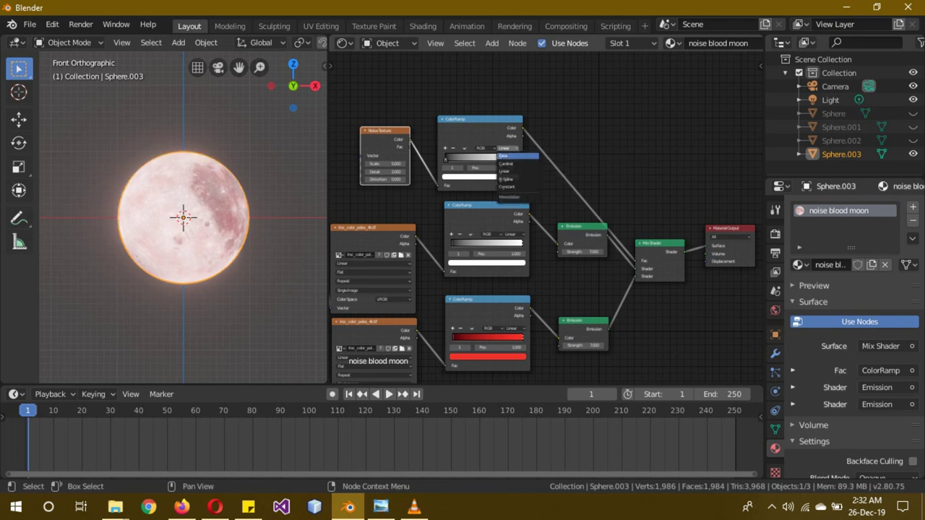
- Set the noise ColorRamp to Constant interpolation and slide its stops until the moon turns blood red
key("Escape")
left_click(445, 158)
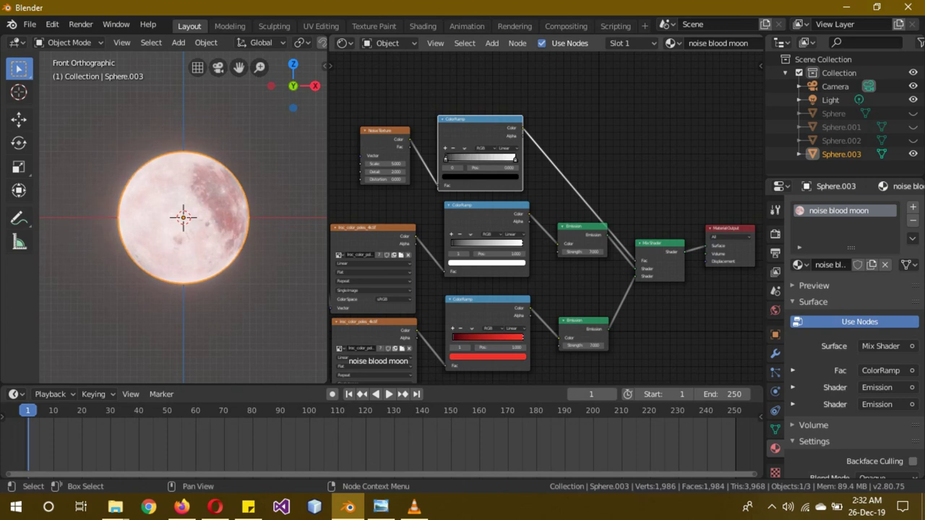
left_click_drag(476, 119, 459, 117)
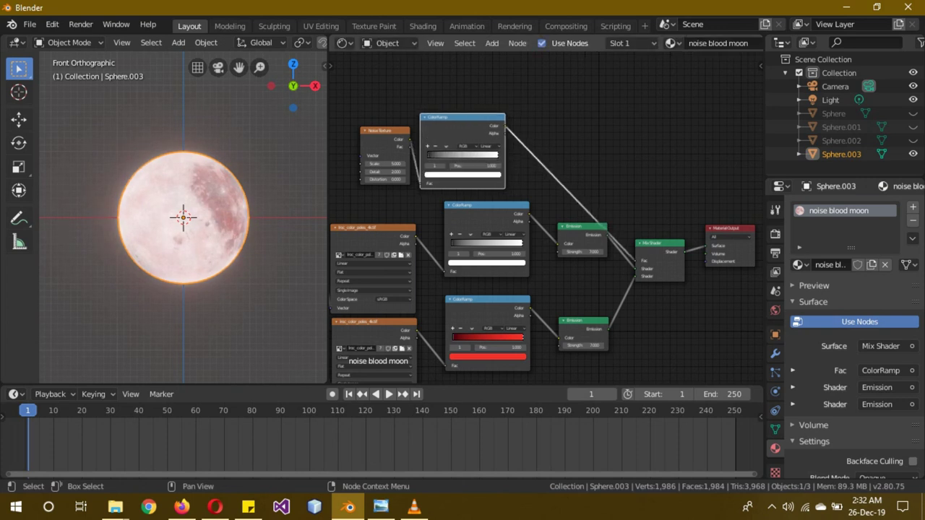
mouse_move(495, 154)
left_mouse_down()
mouse_move(449, 154)
mouse_move(491, 153)
left_mouse_up()
left_click(489, 146)
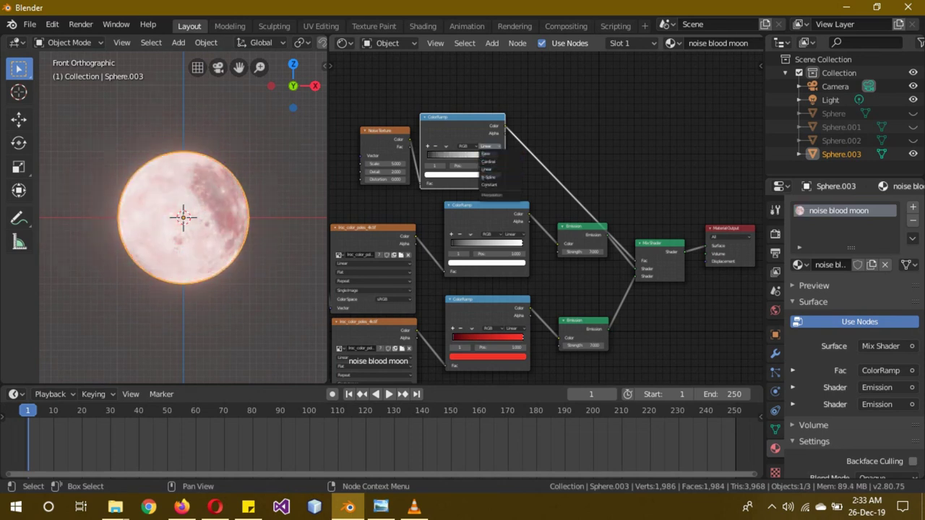
left_click(489, 184)
left_click_drag(496, 154, 447, 153)
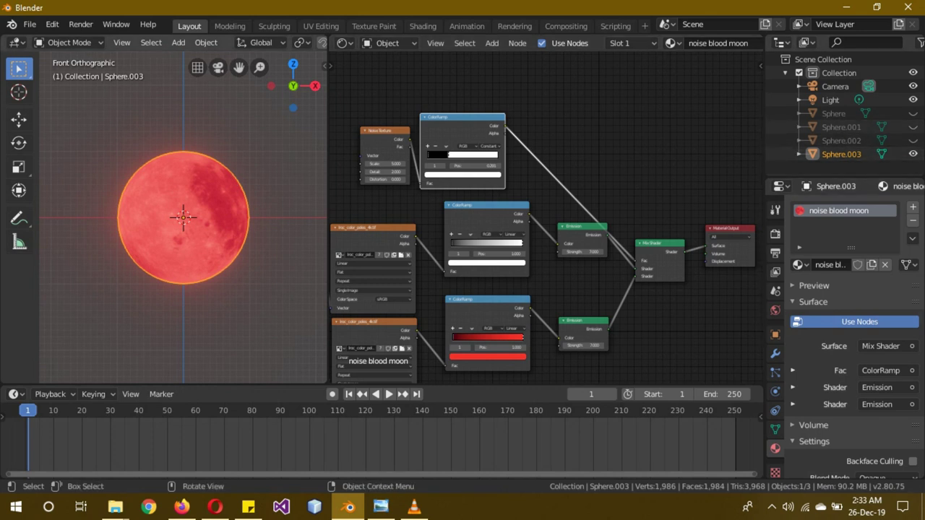
- Move Sphere.003 about 0.869 m down along Z and unhide the other moon spheres
key("g")
key("z")
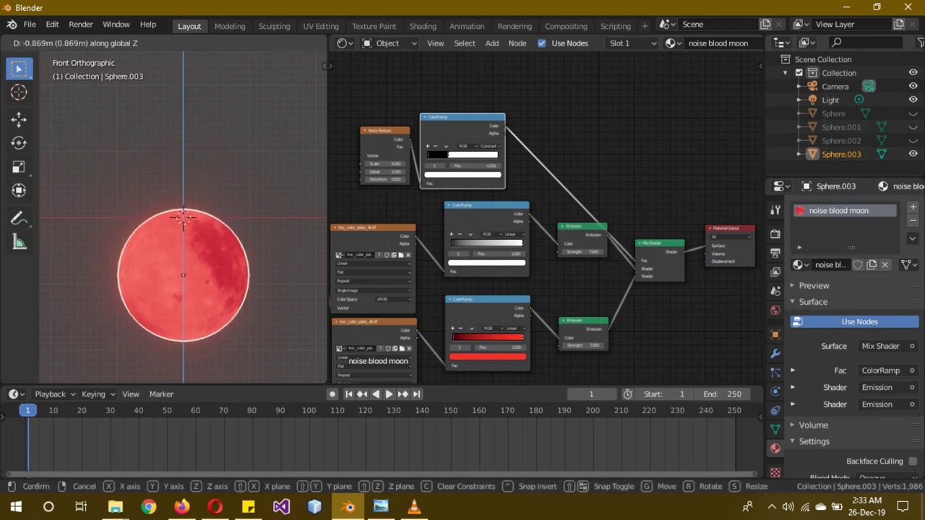
key("Return")
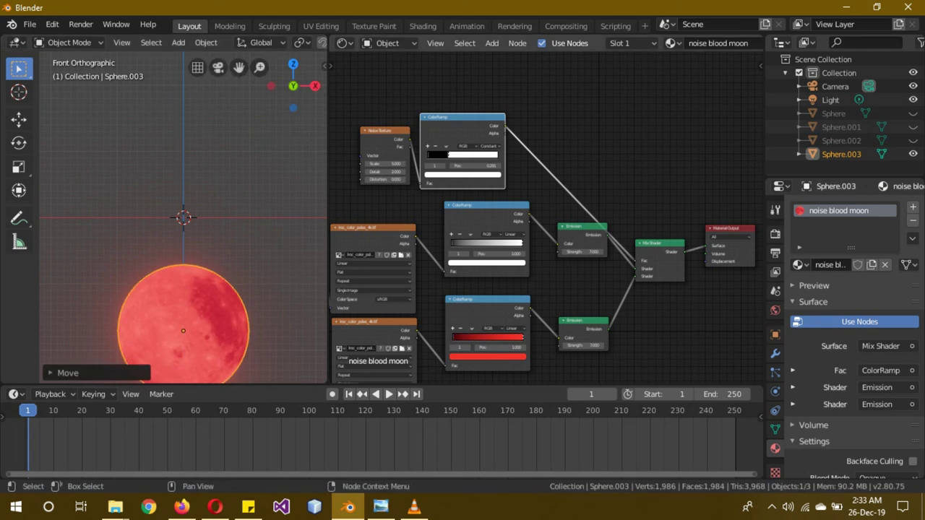
key("alt+h")
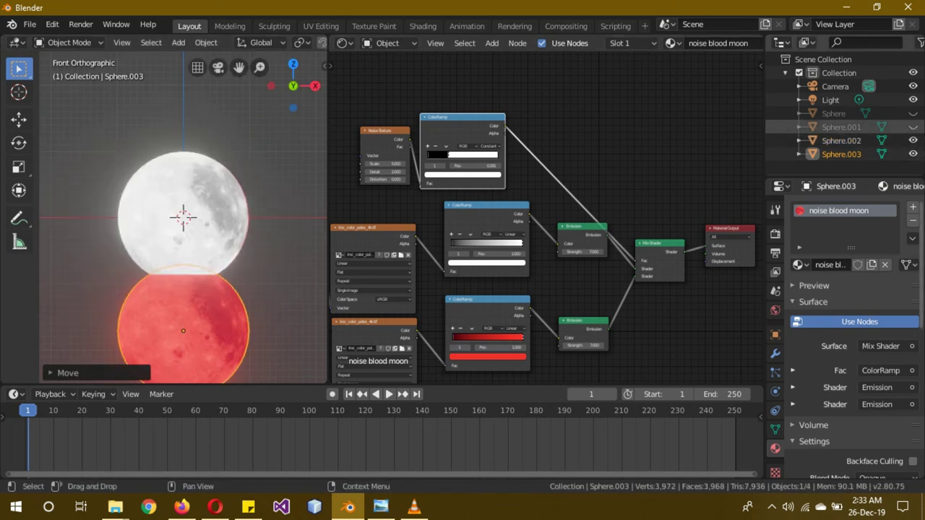
key("alt+h")
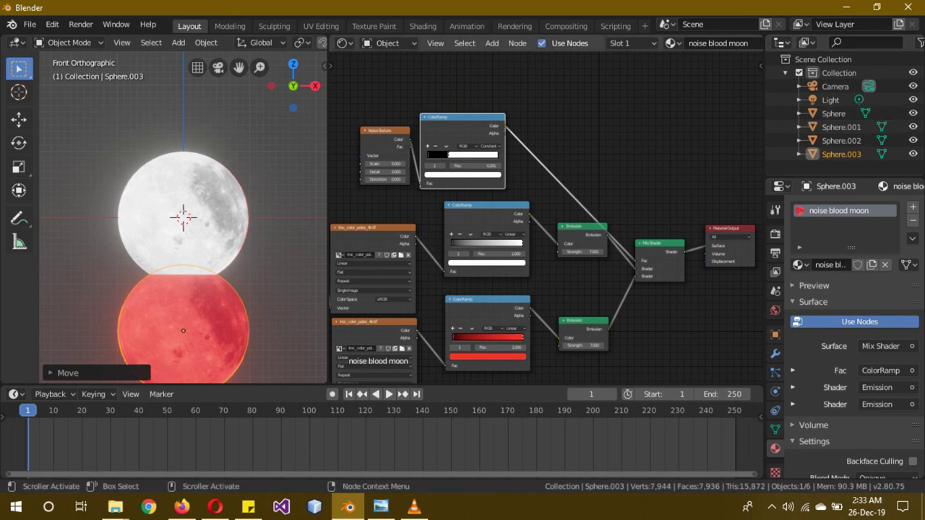